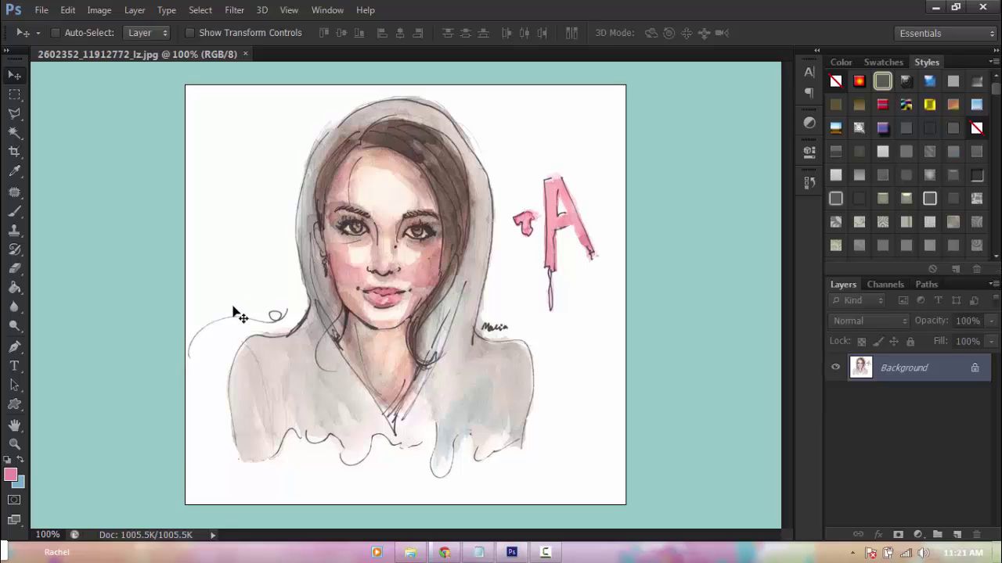
{"action": "left_click", "coordinate": [13, 134]}
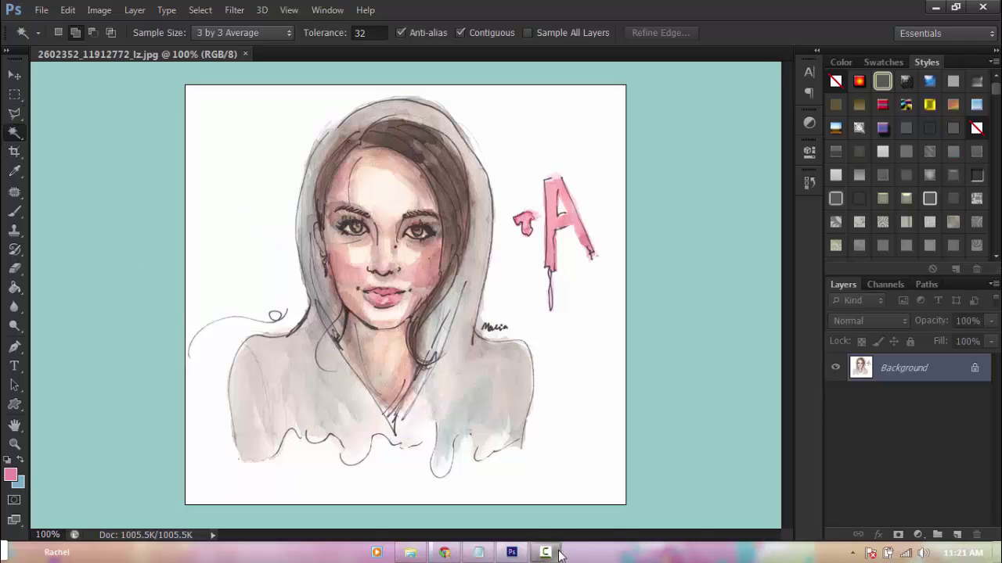
{"action": "left_click", "coordinate": [558, 552]}
{"action": "left_click", "coordinate": [15, 75]}
Step: Display the marquee tool variants and activate the Rectangular Marquee tool
{"action": "right_click", "coordinate": [14, 94]}
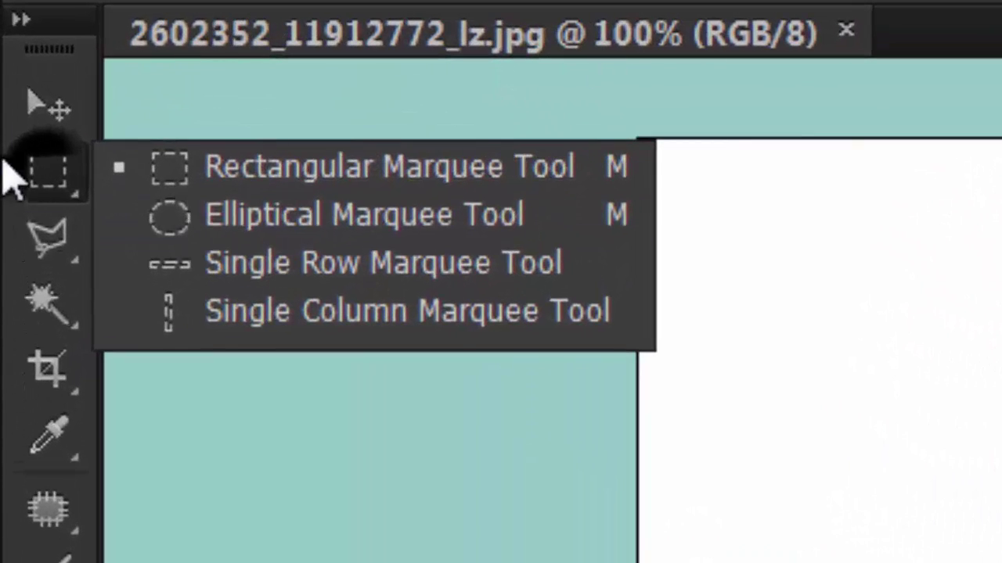
{"action": "left_click", "coordinate": [43, 96]}
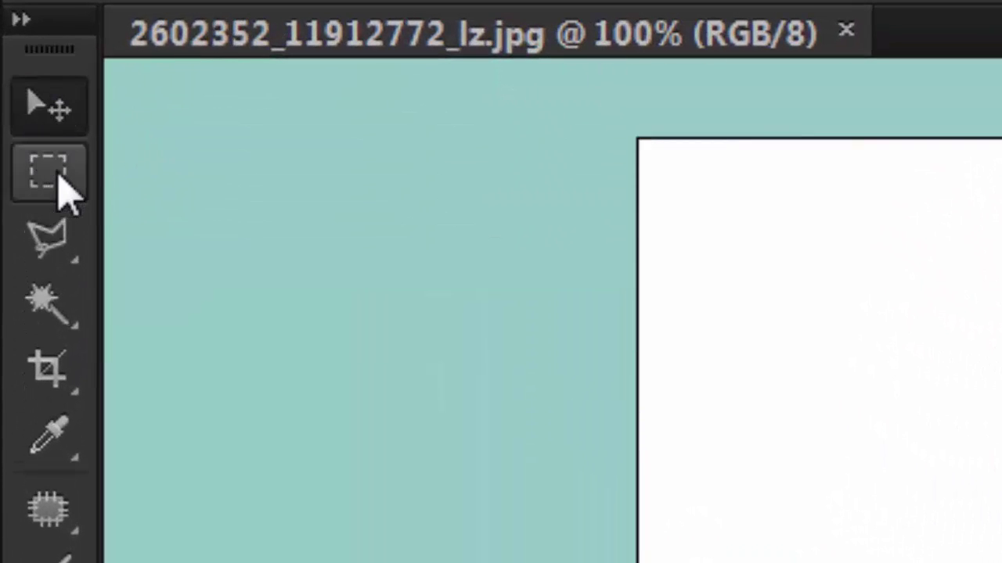
{"action": "right_click", "coordinate": [66, 186]}
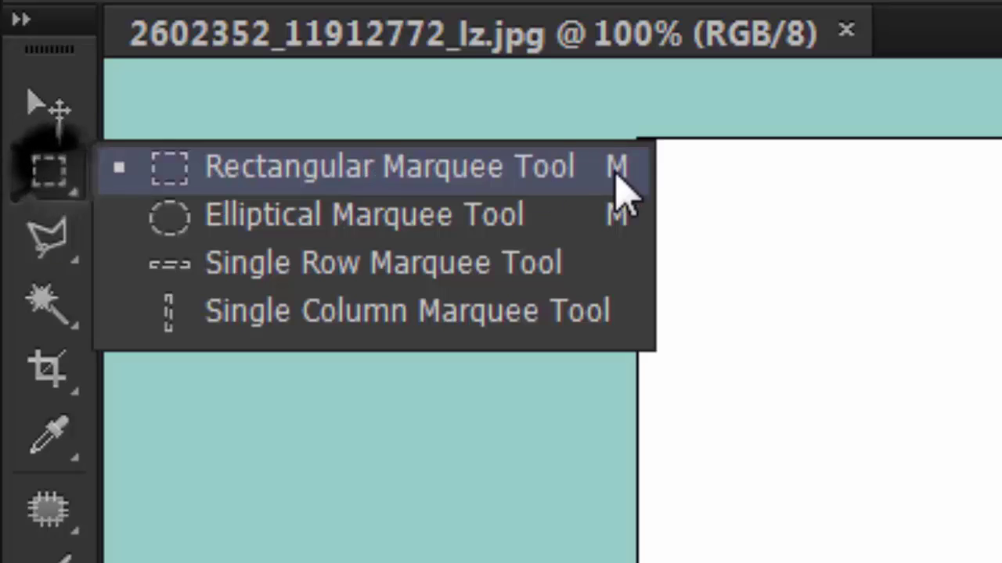
{"action": "left_click", "coordinate": [335, 353]}
{"action": "right_click", "coordinate": [43, 180]}
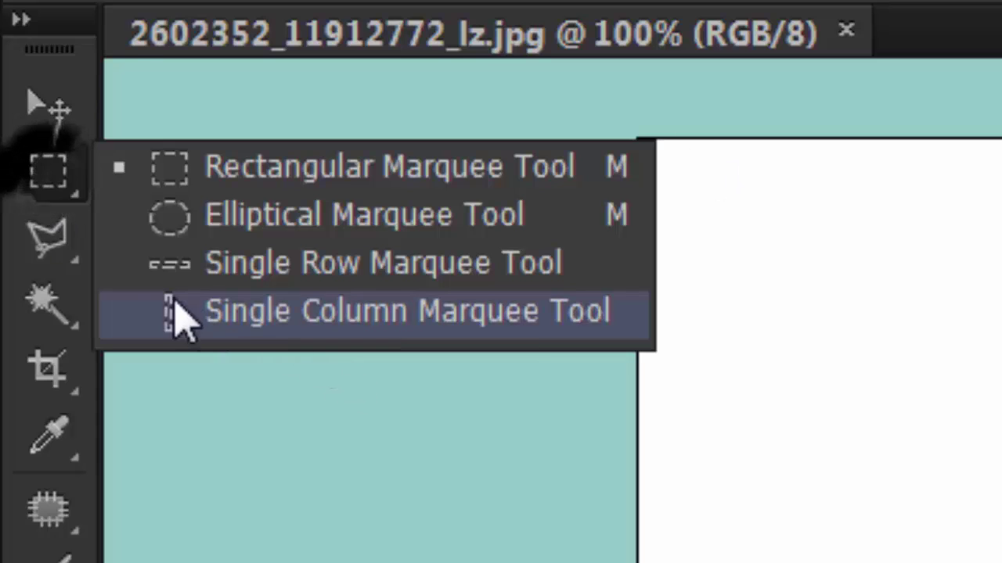
{"action": "left_click", "coordinate": [45, 190]}
{"action": "right_click", "coordinate": [44, 190]}
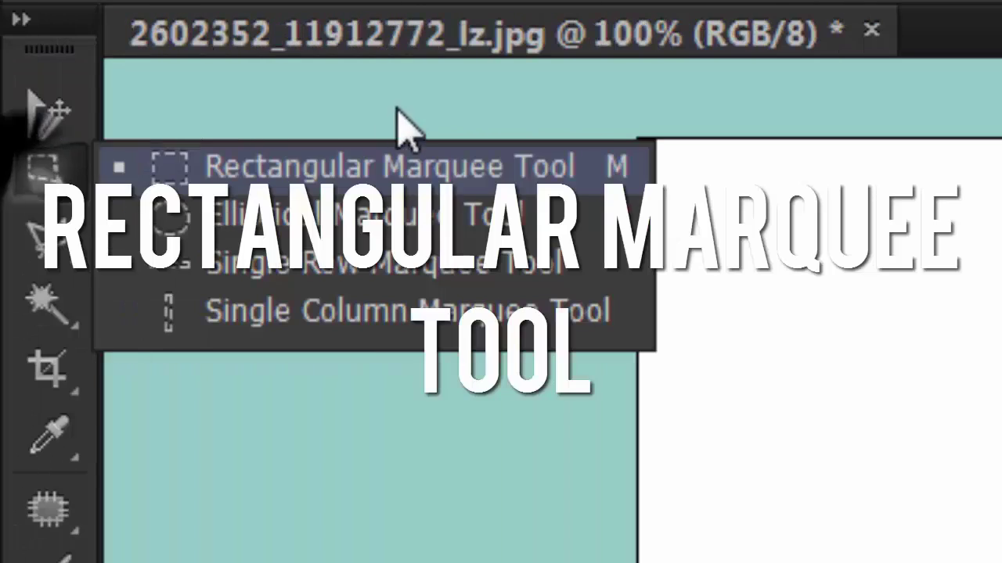
{"action": "left_click", "coordinate": [480, 166]}
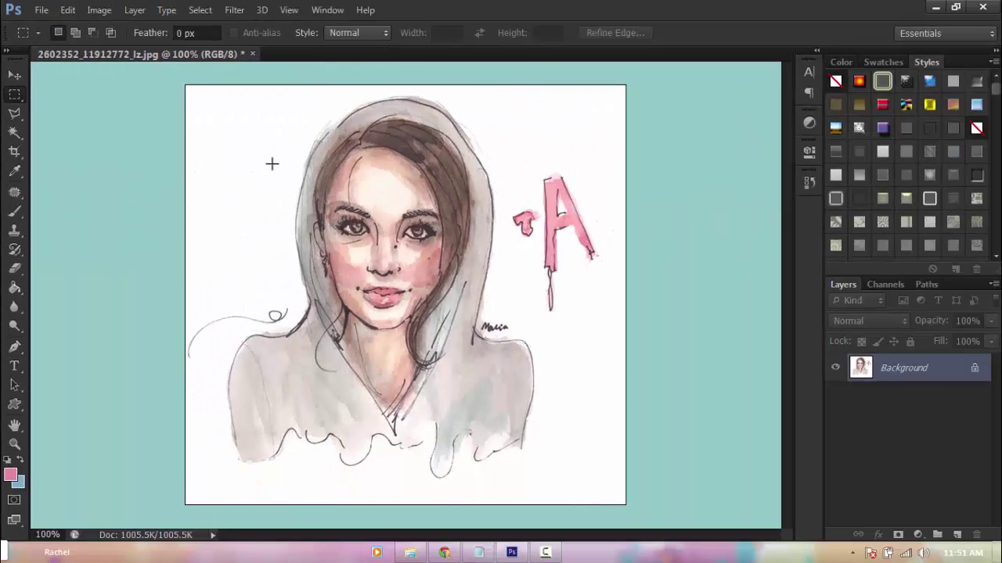
Step: Draw several freehand rectangular selections over the portrait, each replacing the previous one
{"action": "left_click_drag", "start_coordinate": [233, 121], "coordinate": [490, 270]}
{"action": "left_click_drag", "start_coordinate": [445, 230], "coordinate": [499, 430]}
{"action": "mouse_move", "coordinate": [536, 176]}
{"action": "left_mouse_down"}
{"action": "mouse_move", "coordinate": [428, 331]}
{"action": "mouse_move", "coordinate": [266, 383]}
{"action": "mouse_move", "coordinate": [237, 455]}
{"action": "left_mouse_up"}
{"action": "left_click", "coordinate": [245, 447]}
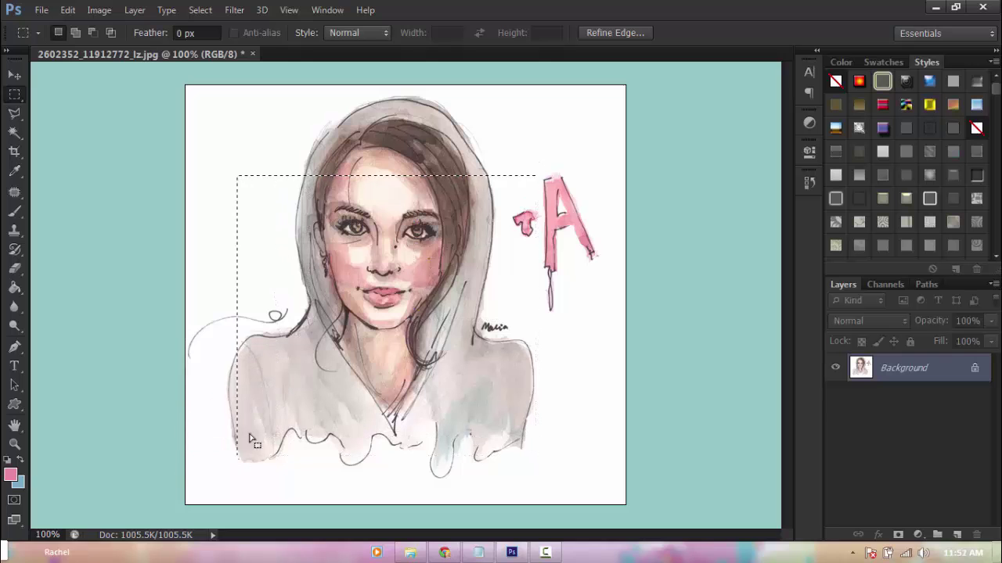
Step: Draw a rectangular selection over the portrait's neck and shoulder and constrain it to a square
{"action": "left_click_drag", "start_coordinate": [561, 247], "coordinate": [409, 380]}
{"action": "key", "text": "shift"}
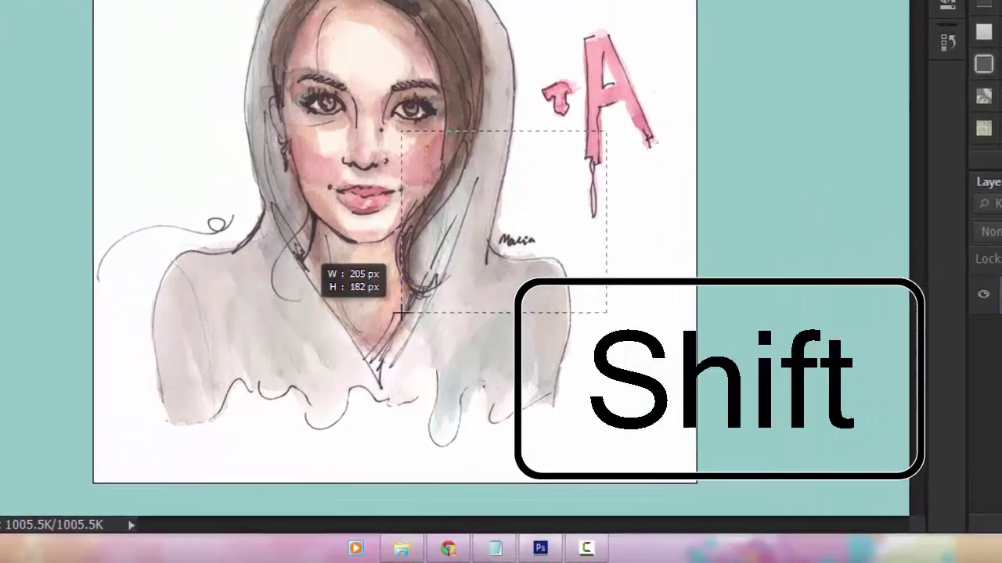
{"action": "left_click_drag", "start_coordinate": [401, 313], "coordinate": [304, 308]}
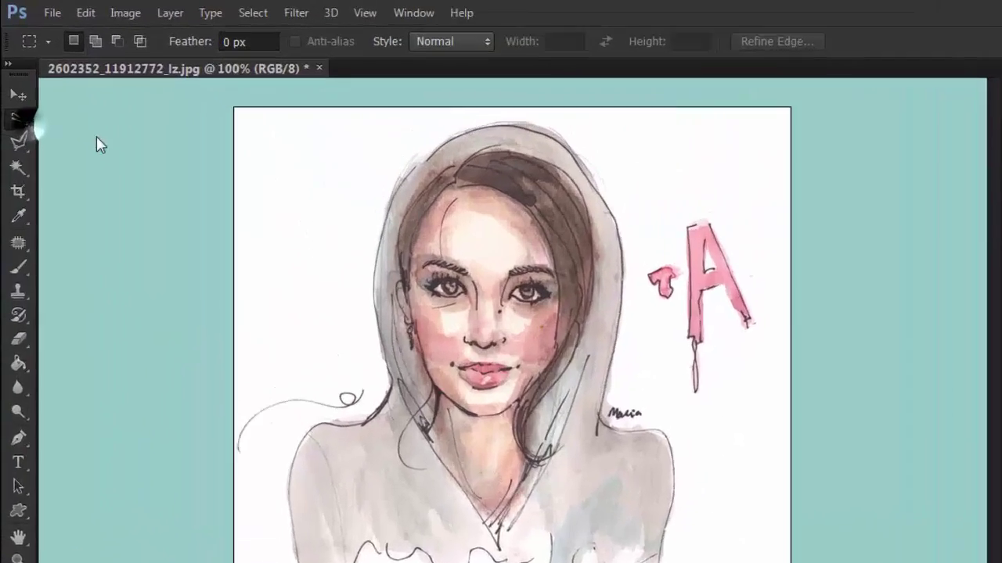
Step: Cycle through the marquee tool variants, including the Single Row Marquee tool
{"action": "right_click", "coordinate": [19, 119]}
{"action": "left_click", "coordinate": [97, 140]}
{"action": "left_click", "coordinate": [11, 115], "text": "alt"}
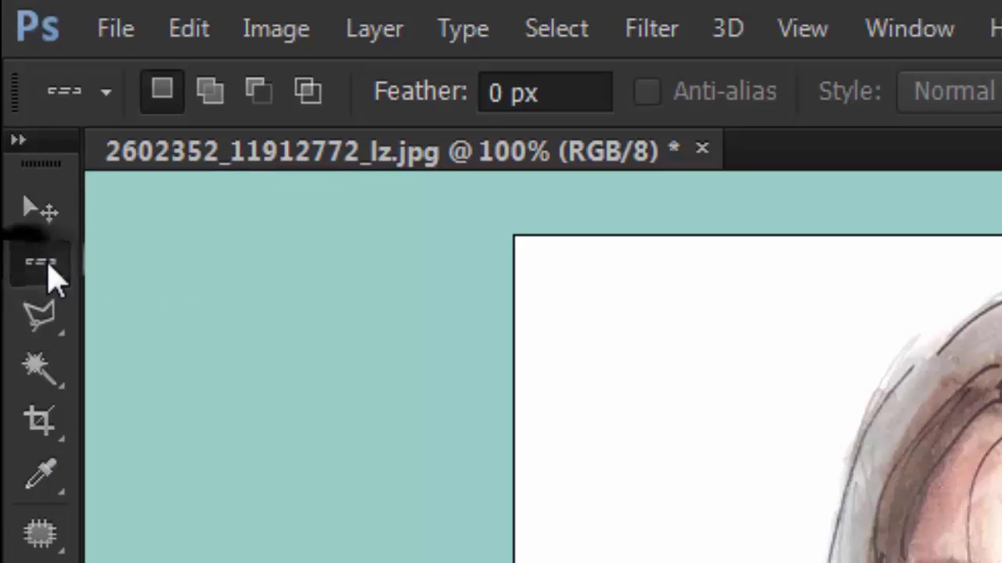
{"action": "left_click", "coordinate": [45, 270], "text": "alt"}
{"action": "left_click", "coordinate": [41, 263], "text": "alt"}
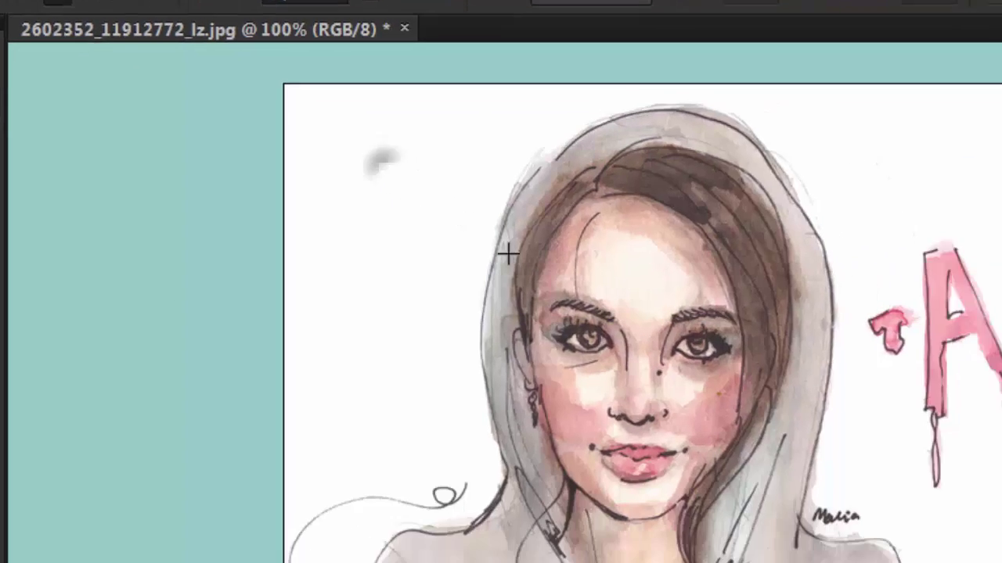
Step: Select a rectangle over the portrait's face and chest, and add an overlapping rectangle reaching across the pink letter A
{"action": "left_click_drag", "start_coordinate": [242, 67], "coordinate": [572, 402]}
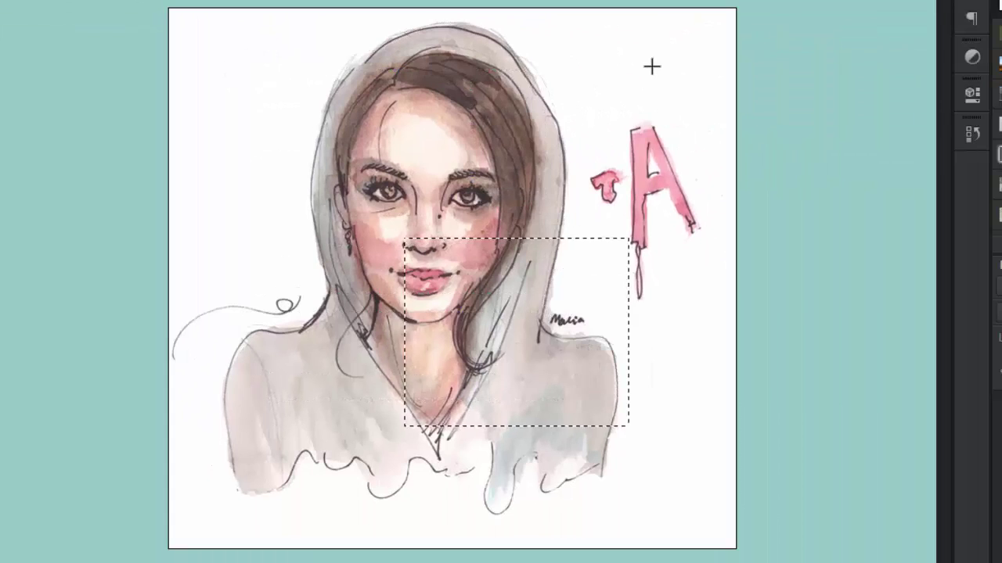
{"action": "left_click_drag", "start_coordinate": [653, 65], "coordinate": [354, 278]}
{"action": "left_click_drag", "start_coordinate": [256, 161], "coordinate": [562, 471]}
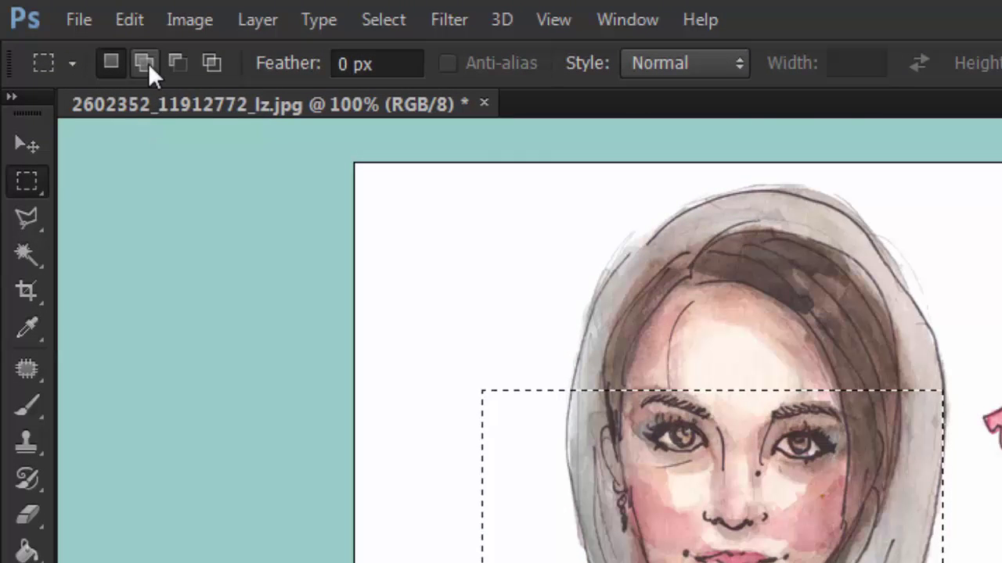
{"action": "left_click", "coordinate": [146, 62]}
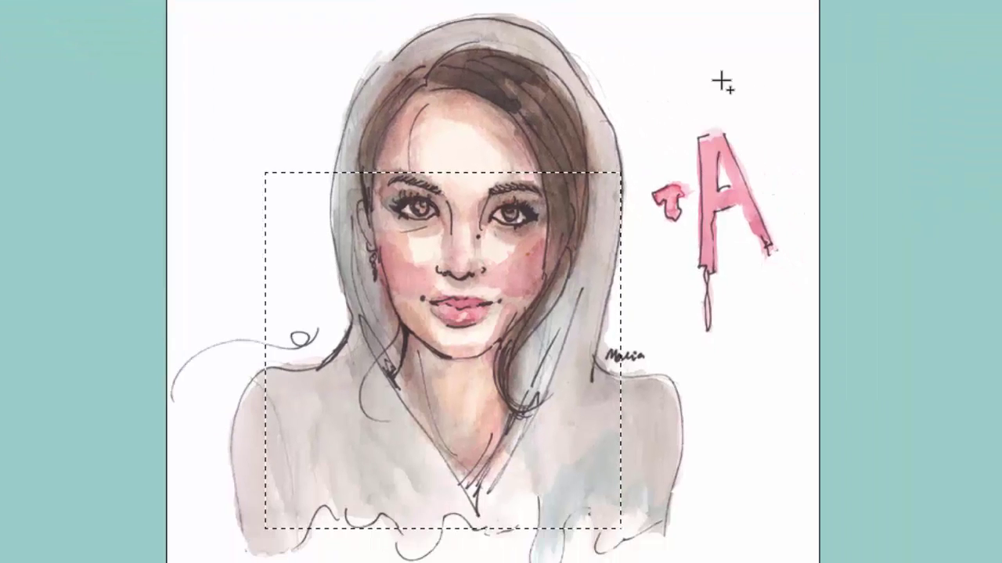
{"action": "left_click_drag", "start_coordinate": [744, 55], "coordinate": [446, 326]}
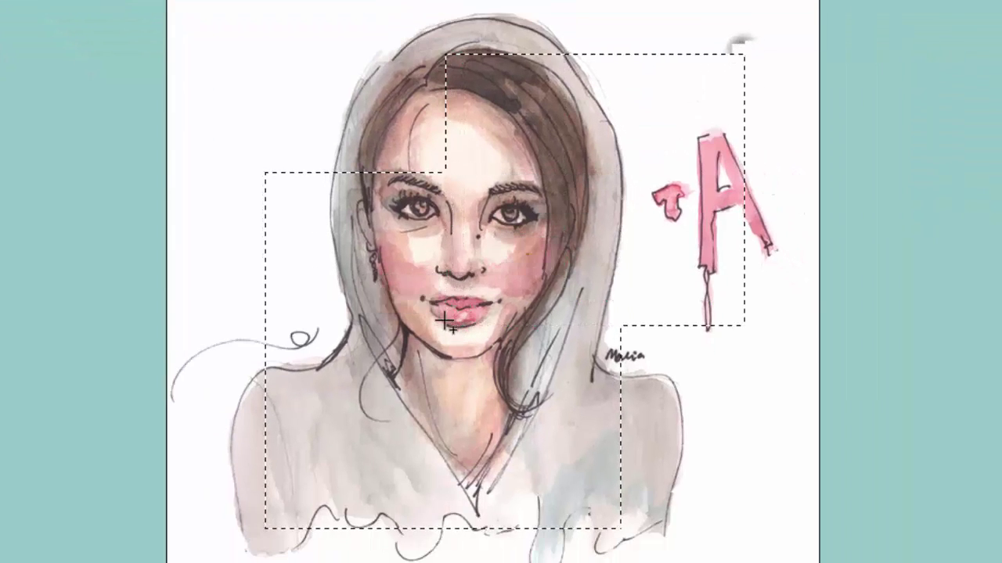
Step: Hide the portrait and fill the whole of Layer 1 with solid blue
{"action": "key", "text": "ctrl+comma"}
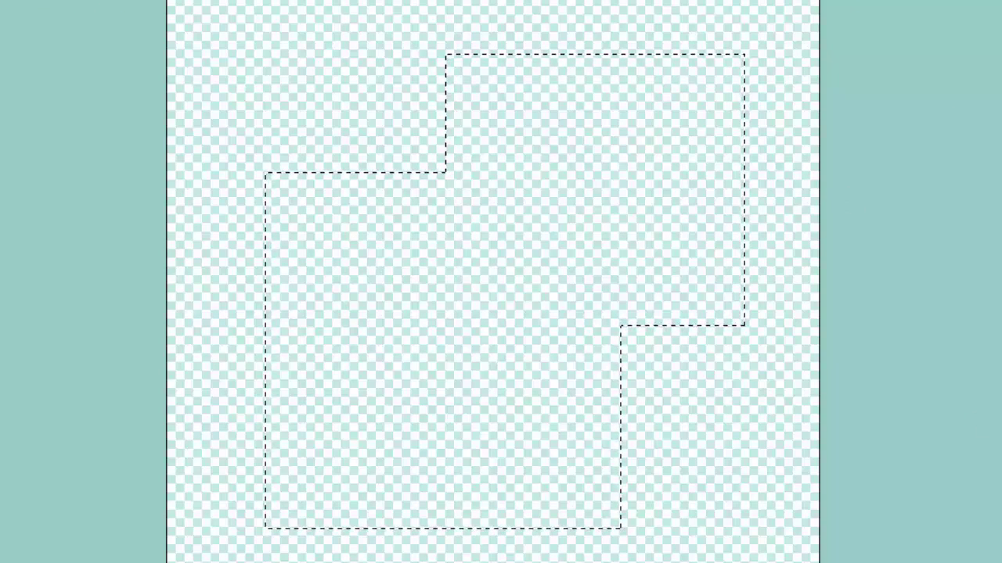
{"action": "key", "text": "alt+BackSpace"}
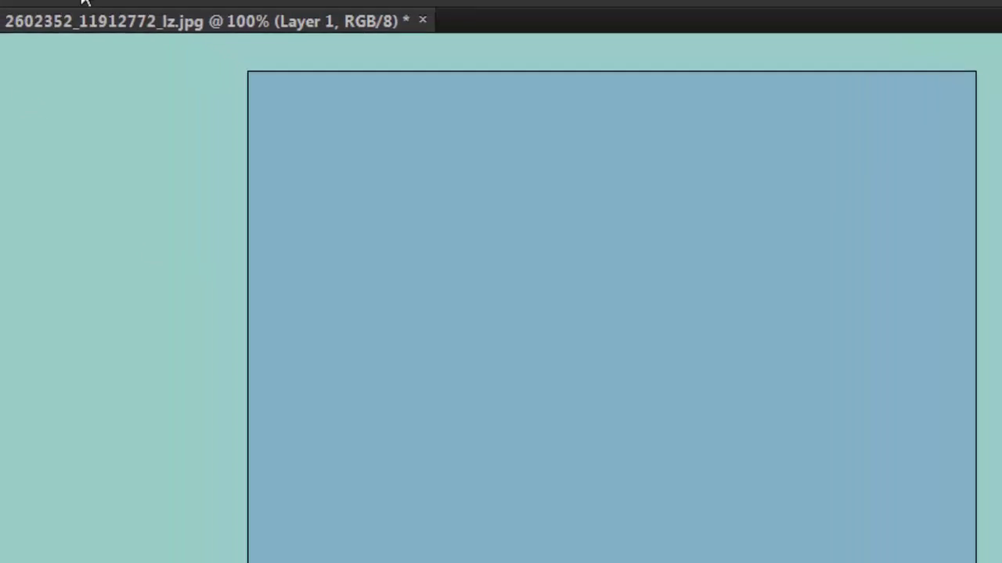
Step: Draw a rectangular selection on the blue layer and subtract overlapping rectangles from its corners and edges before deselecting
{"action": "left_click_drag", "start_coordinate": [462, 254], "coordinate": [768, 537]}
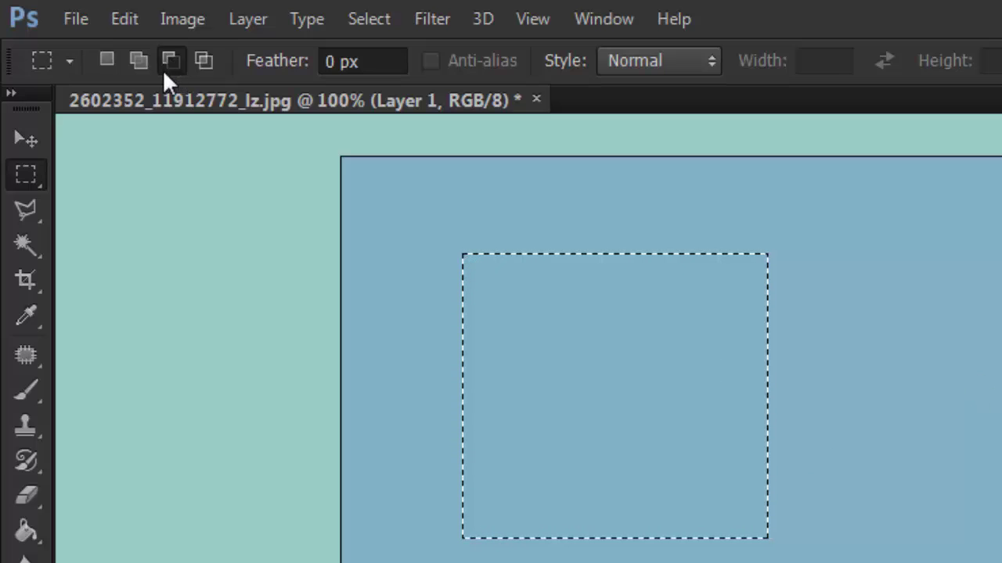
{"action": "left_click_drag", "start_coordinate": [745, 310], "coordinate": [416, 562]}
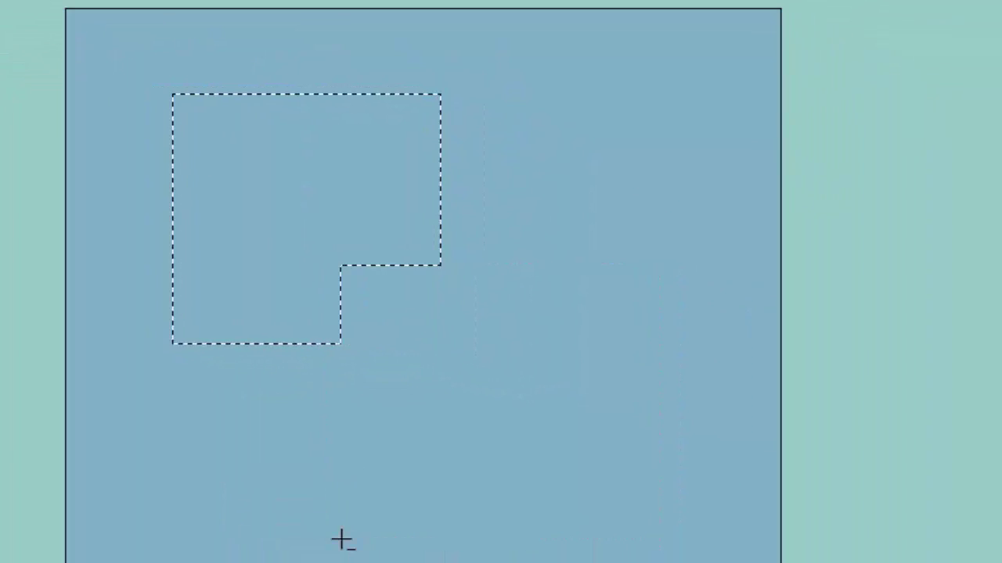
{"action": "left_click_drag", "start_coordinate": [646, 76], "coordinate": [434, 252]}
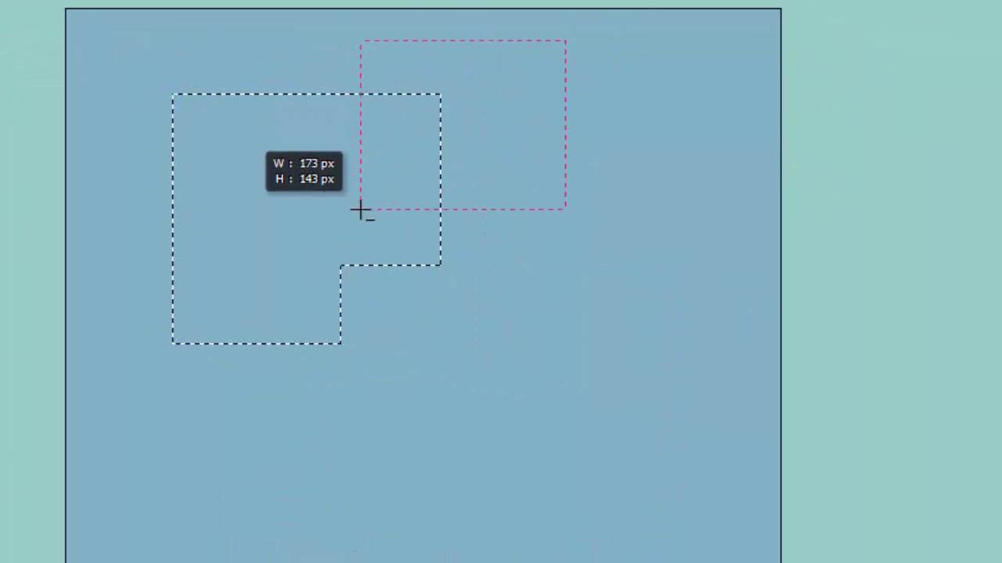
{"action": "left_click_drag", "start_coordinate": [360, 210], "coordinate": [359, 210]}
{"action": "left_click_drag", "start_coordinate": [128, 248], "coordinate": [288, 442]}
{"action": "left_click_drag", "start_coordinate": [483, 145], "coordinate": [378, 286]}
{"action": "left_click_drag", "start_coordinate": [127, 42], "coordinate": [338, 166]}
{"action": "key", "text": "ctrl+d"}
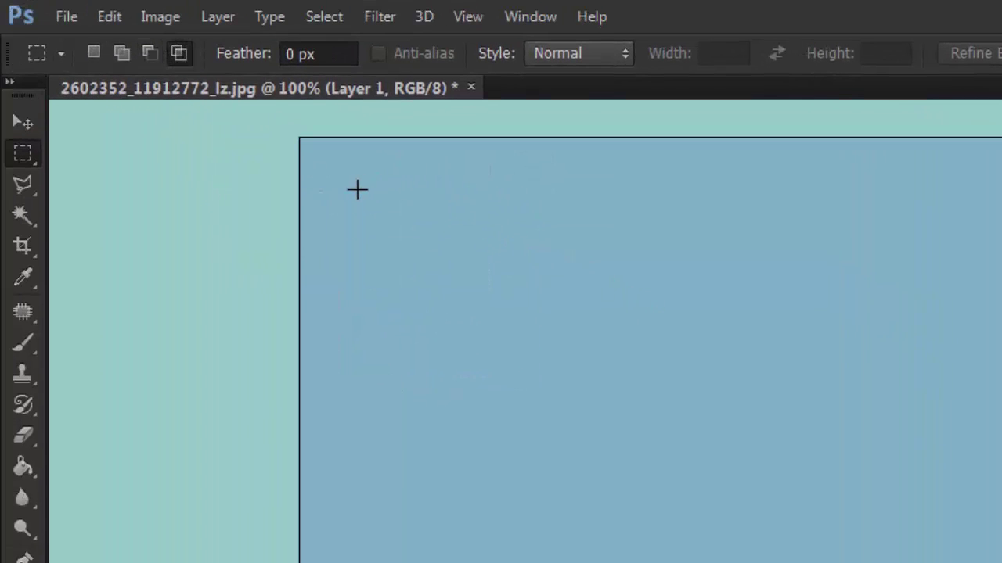
Step: Intersect two overlapping rectangular selections on the blue layer, keeping only their common area, and clear the selection
{"action": "mouse_move", "coordinate": [357, 190]}
{"action": "left_mouse_down"}
{"action": "mouse_move", "coordinate": [635, 496]}
{"action": "mouse_move", "coordinate": [709, 538]}
{"action": "mouse_move", "coordinate": [685, 521]}
{"action": "left_mouse_up"}
{"action": "mouse_move", "coordinate": [959, 330]}
{"action": "left_mouse_down"}
{"action": "mouse_move", "coordinate": [751, 562]}
{"action": "mouse_move", "coordinate": [460, 562]}
{"action": "left_mouse_up"}
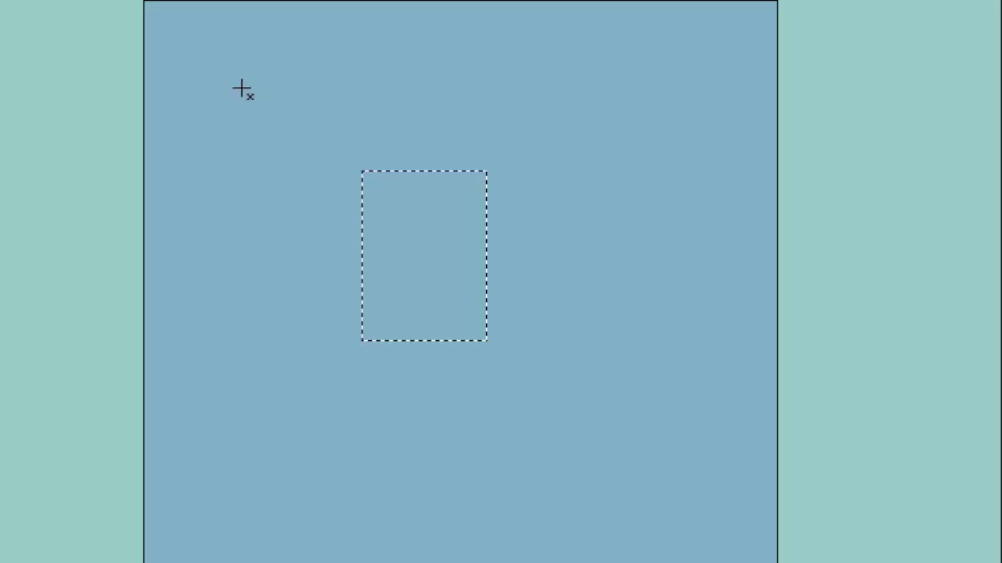
{"action": "key", "text": "ctrl+d"}
Step: Select a new rectangle on the blue layer, try intersecting it with an overlapping one, and undo the intersection
{"action": "left_click_drag", "start_coordinate": [191, 39], "coordinate": [492, 390]}
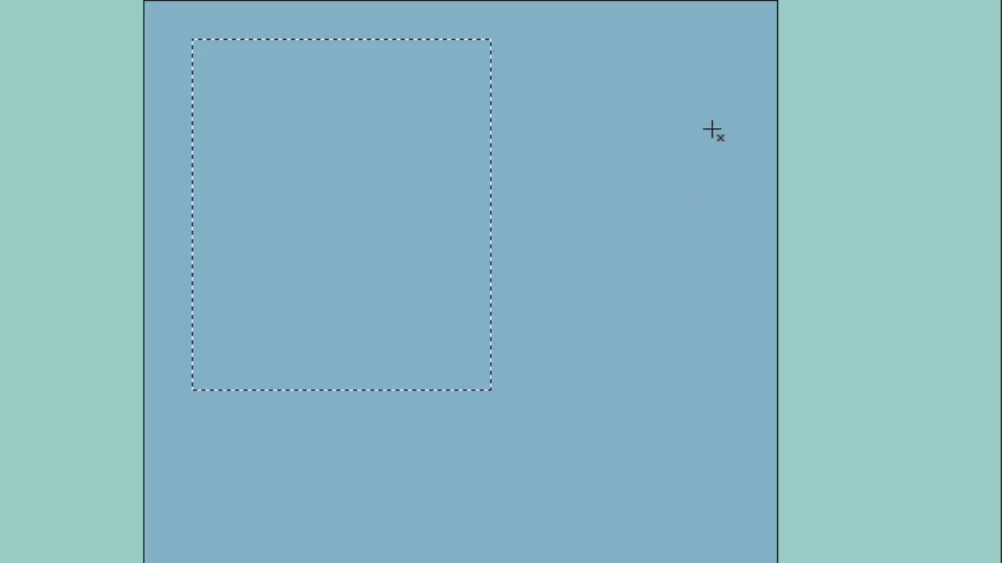
{"action": "left_click_drag", "start_coordinate": [751, 128], "coordinate": [362, 519]}
{"action": "key", "text": "ctrl+z"}
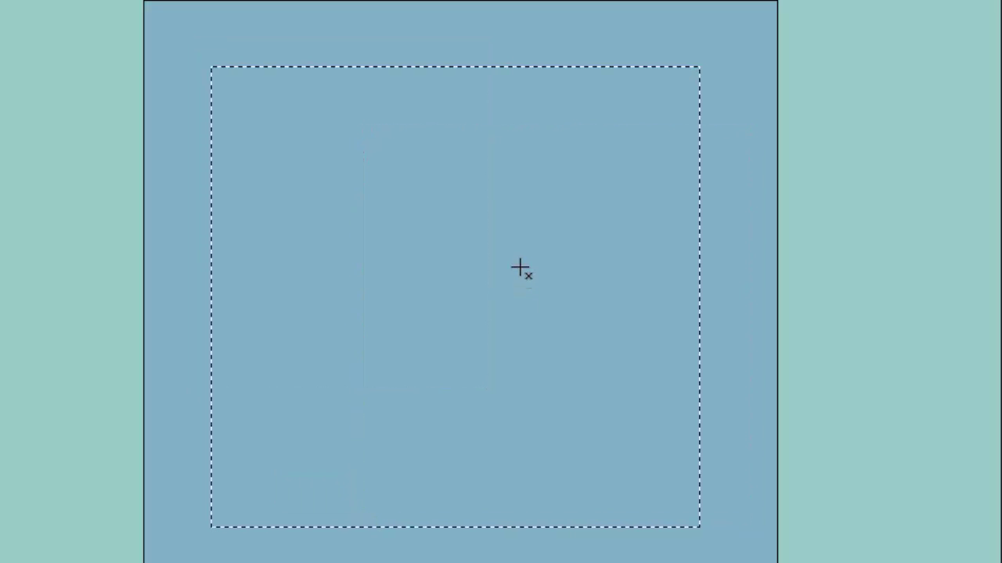
{"action": "right_click", "coordinate": [520, 263]}
{"action": "key", "text": "Escape"}
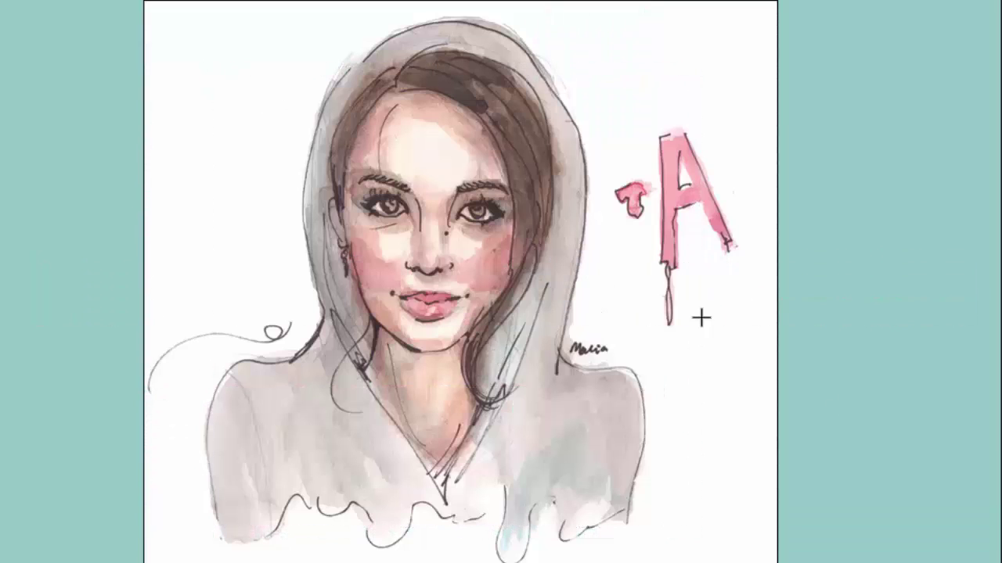
Step: Draw a rectangular selection over the portrait, try the Deselect command on it, and undo that deselection before deselecting again
{"action": "left_click_drag", "start_coordinate": [231, 79], "coordinate": [706, 521]}
{"action": "right_click", "coordinate": [485, 208]}
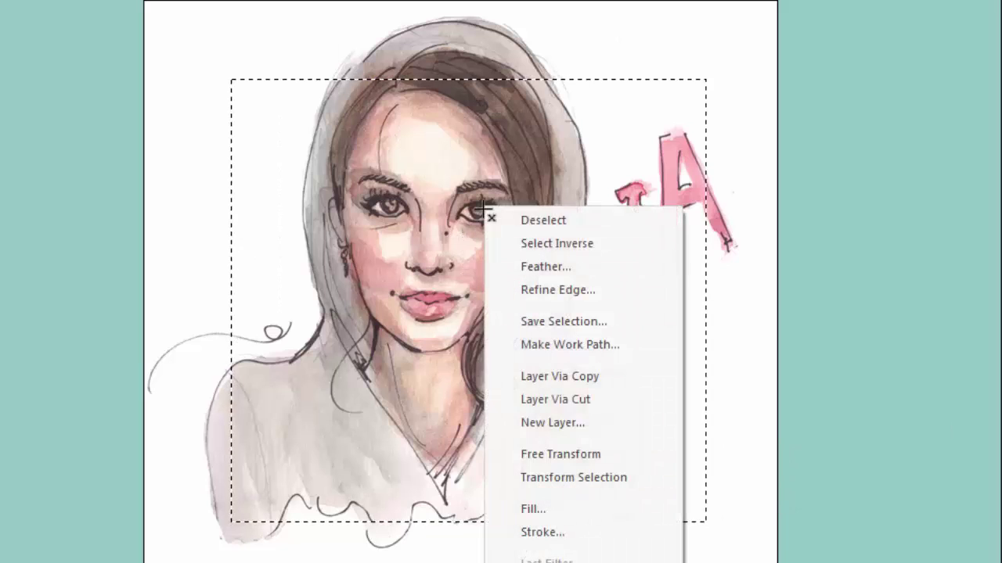
{"action": "left_click", "coordinate": [551, 226]}
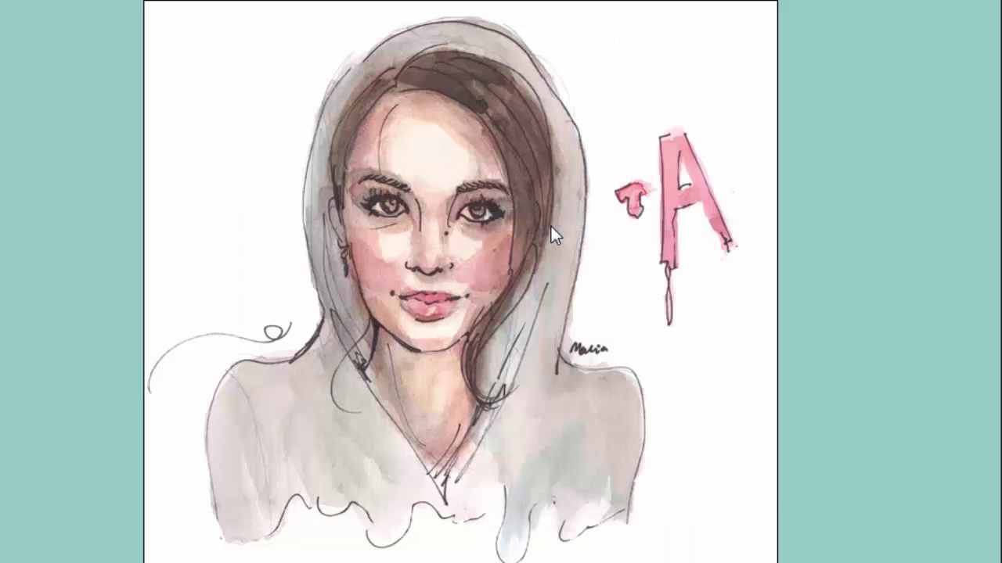
{"action": "key", "text": "ctrl+z"}
{"action": "key", "text": "ctrl+d"}
Step: Invert the rectangular selection around the portrait and fill the outer border with blue using the Paint Bucket
{"action": "right_click", "coordinate": [505, 209]}
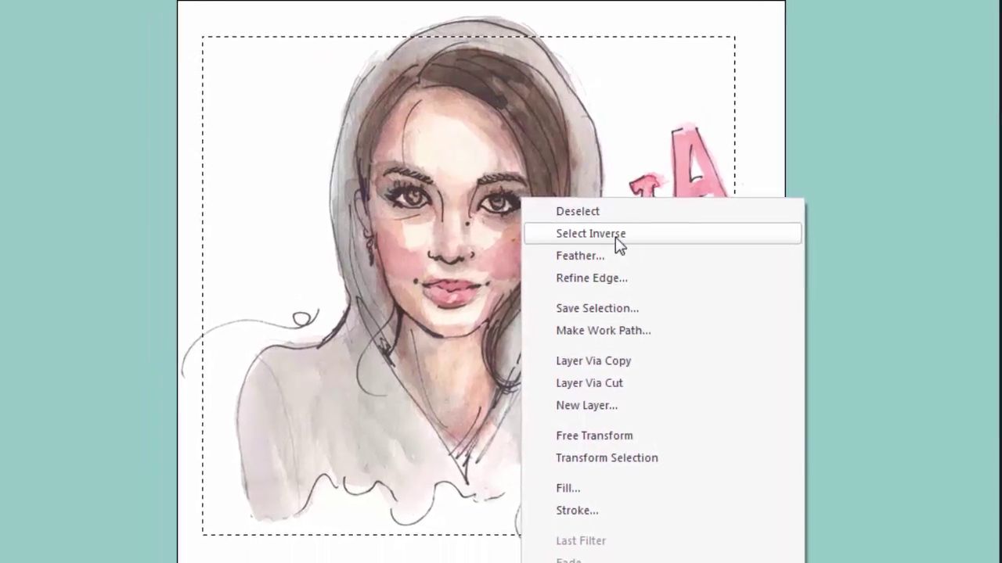
{"action": "left_click", "coordinate": [615, 238]}
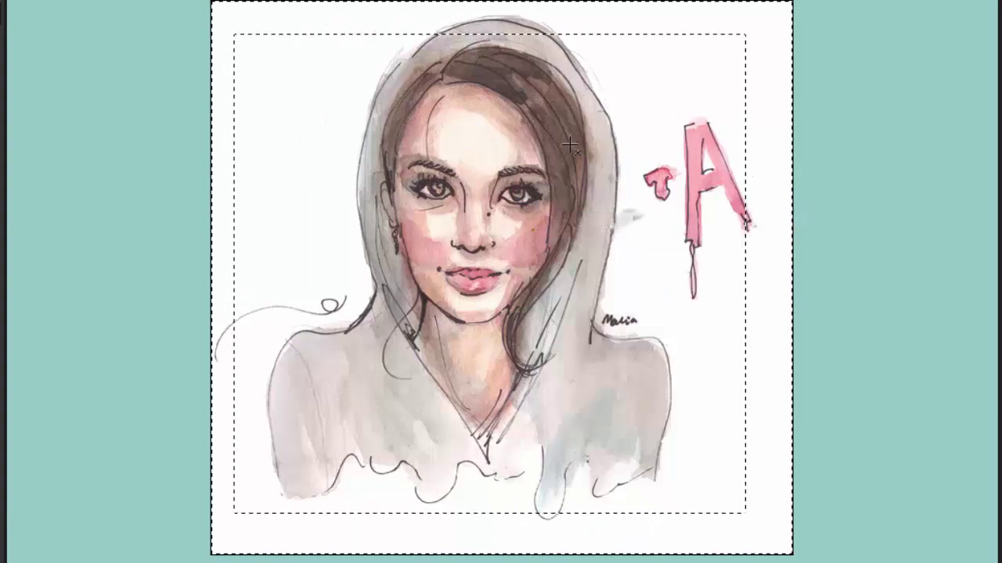
{"action": "mouse_move", "coordinate": [570, 145]}
{"action": "left_mouse_down"}
{"action": "mouse_move", "coordinate": [705, 126]}
{"action": "mouse_move", "coordinate": [586, 167]}
{"action": "mouse_move", "coordinate": [884, 224]}
{"action": "mouse_move", "coordinate": [892, 69]}
{"action": "mouse_move", "coordinate": [705, 119]}
{"action": "mouse_move", "coordinate": [767, 123]}
{"action": "left_mouse_up"}
{"action": "key", "text": "g"}
{"action": "left_click", "coordinate": [264, 28]}
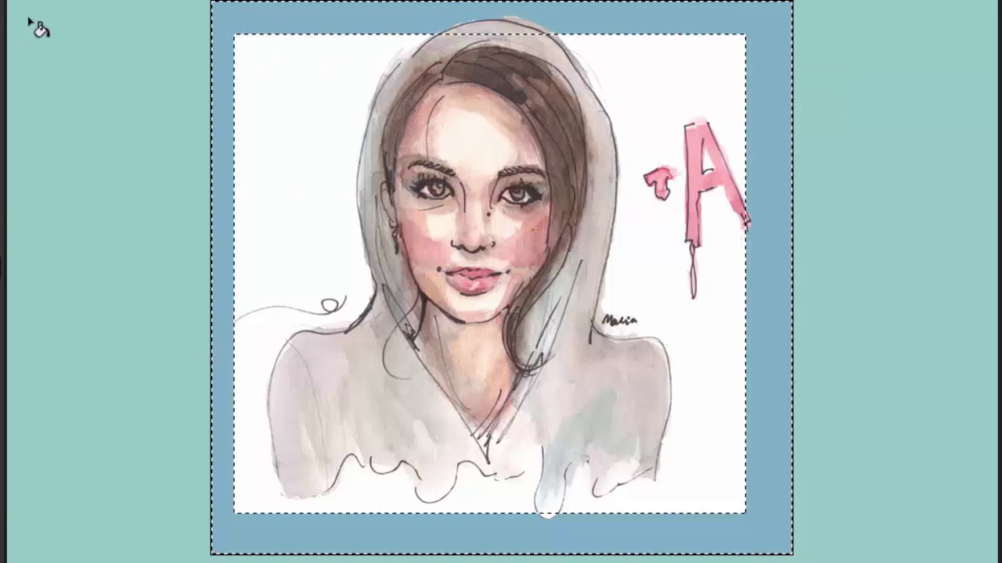
Step: Draw a rectangular selection over the portrait and feather it with a radius of 100 pixels
{"action": "left_click_drag", "start_coordinate": [281, 62], "coordinate": [714, 496]}
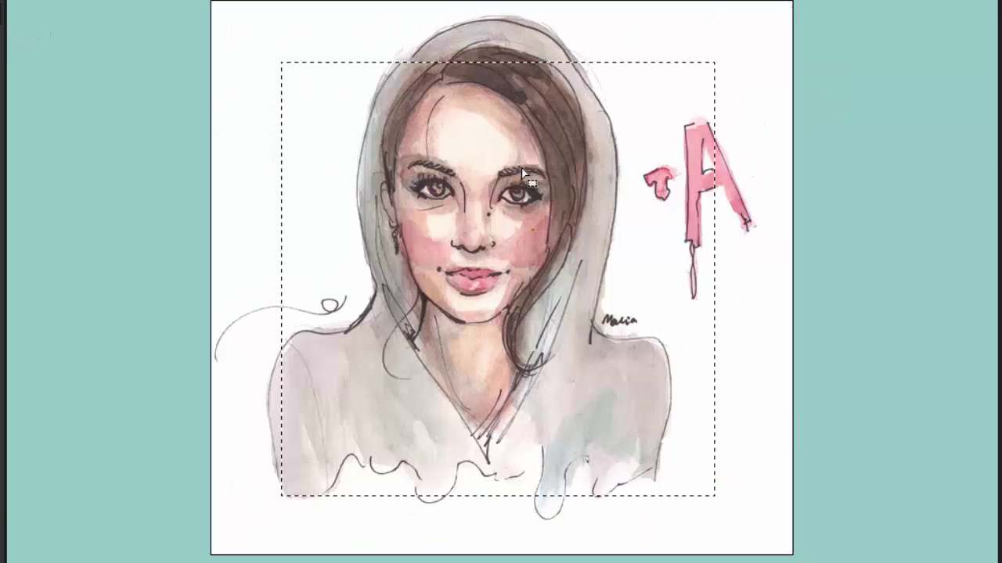
{"action": "right_click", "coordinate": [521, 168]}
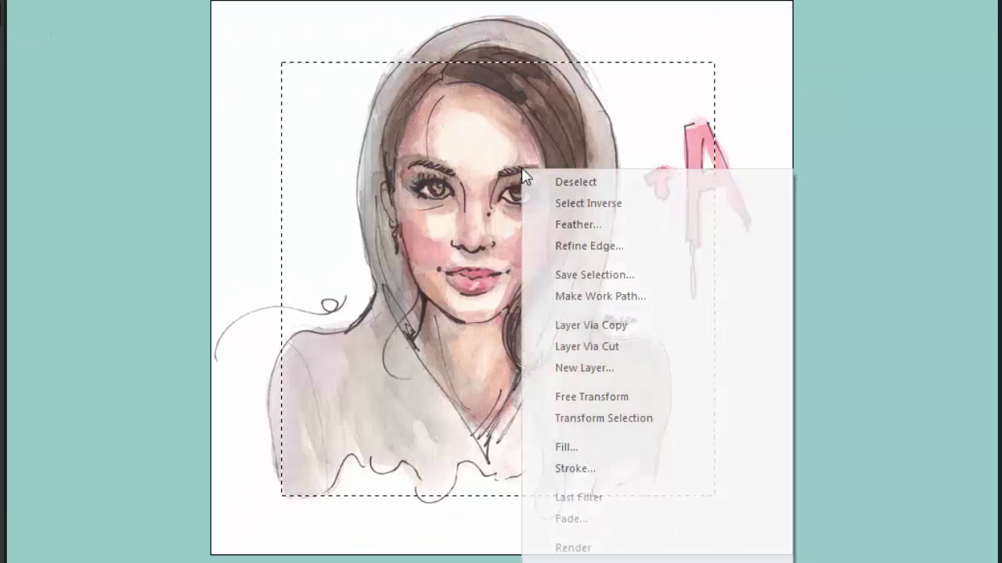
{"action": "left_click", "coordinate": [569, 227]}
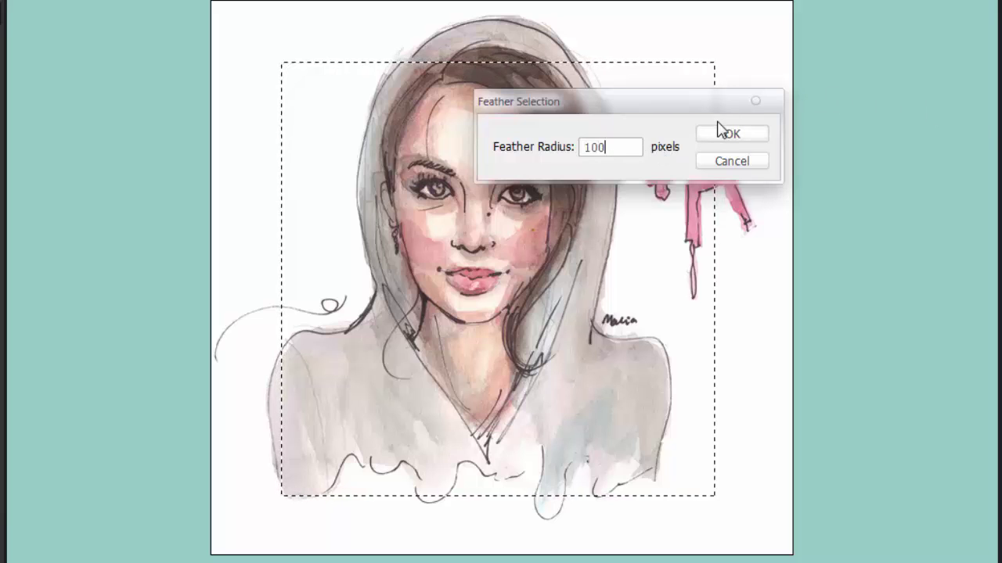
{"action": "left_click", "coordinate": [732, 136]}
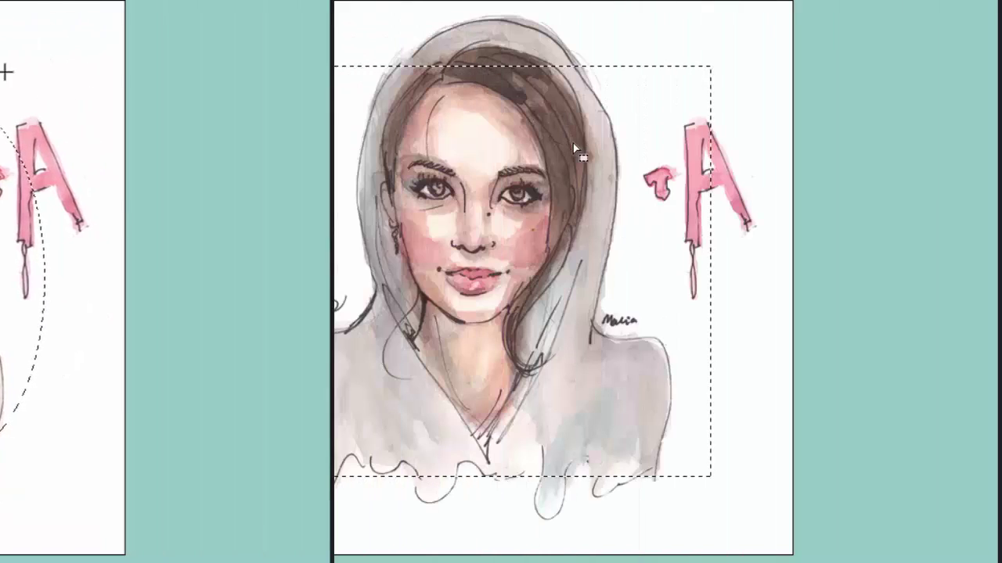
Step: Open Refine Edge for the rectangular selection and preview it in the Marching Ants and On Black views
{"action": "right_click", "coordinate": [573, 144]}
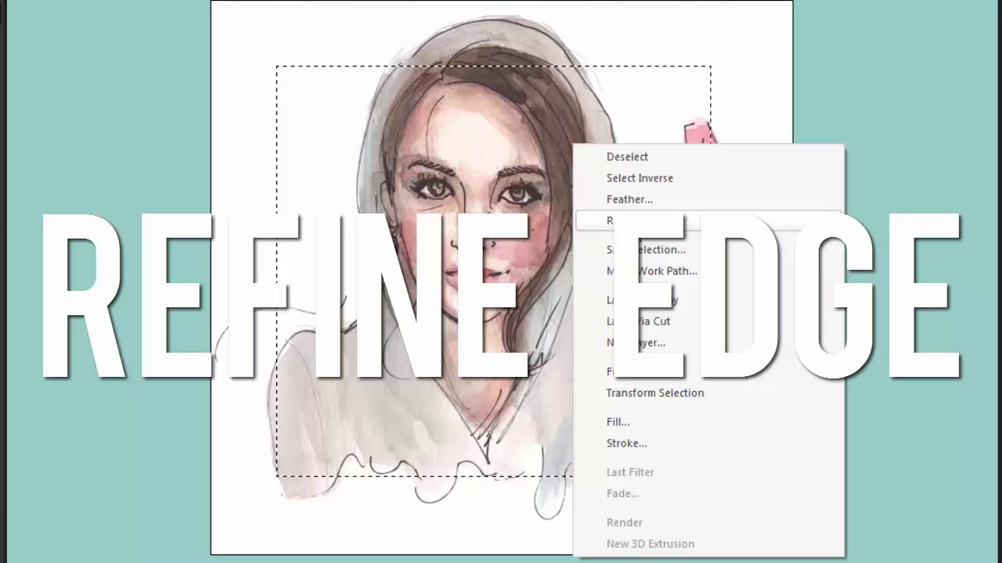
{"action": "left_click", "coordinate": [639, 221]}
{"action": "left_click_drag", "start_coordinate": [637, 1], "coordinate": [934, 2]}
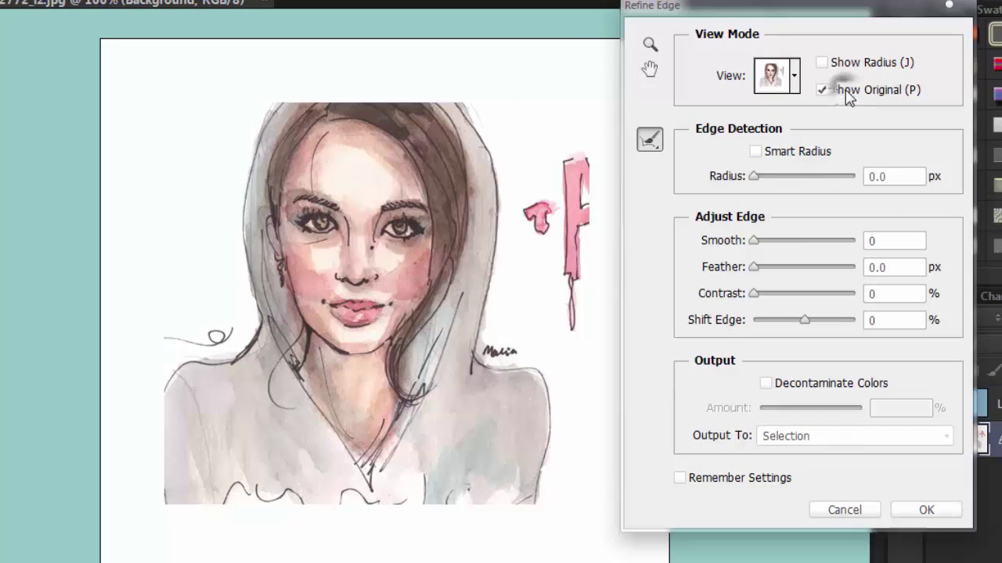
{"action": "left_click", "coordinate": [794, 82]}
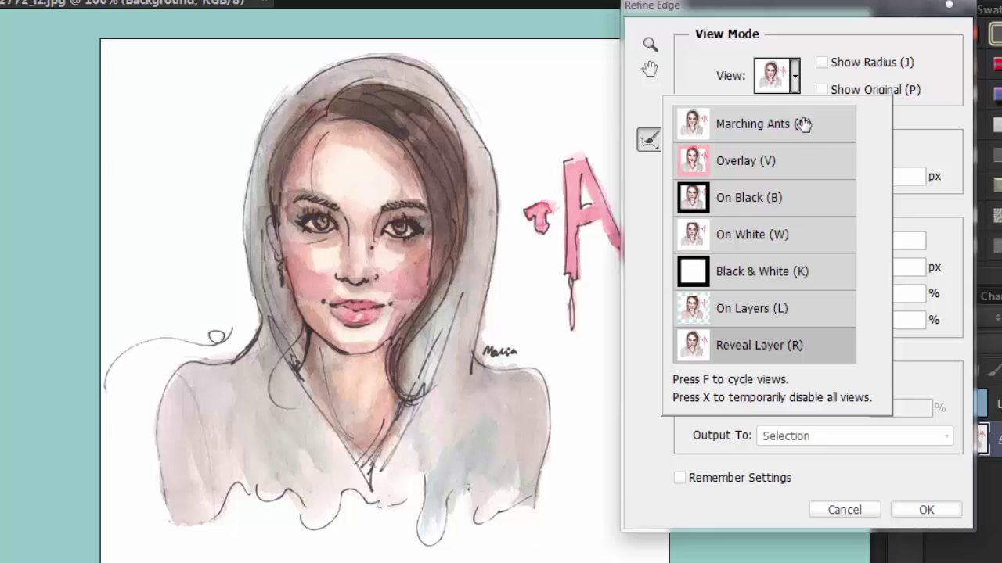
{"action": "left_click", "coordinate": [802, 124]}
{"action": "left_click", "coordinate": [795, 77]}
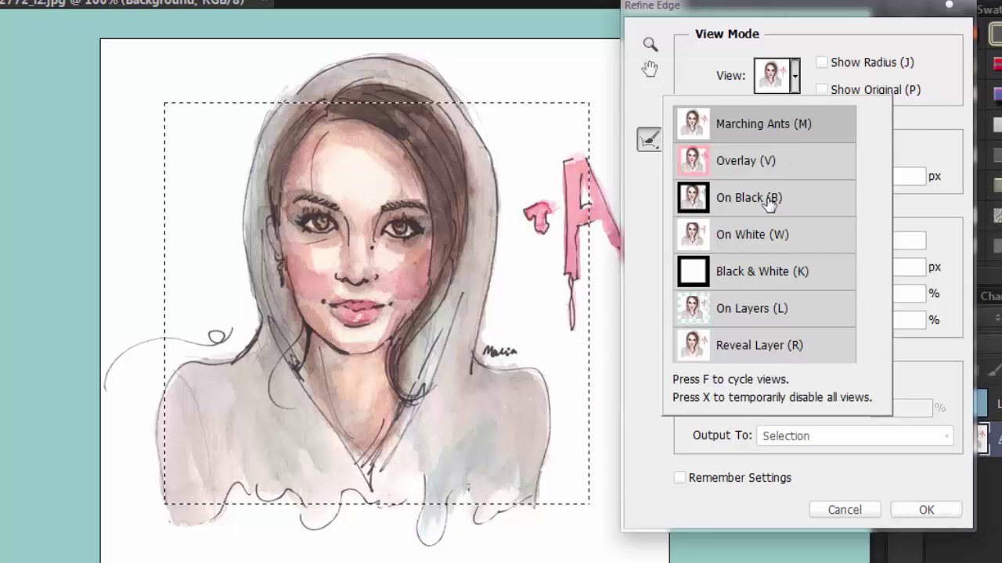
{"action": "left_click", "coordinate": [797, 81]}
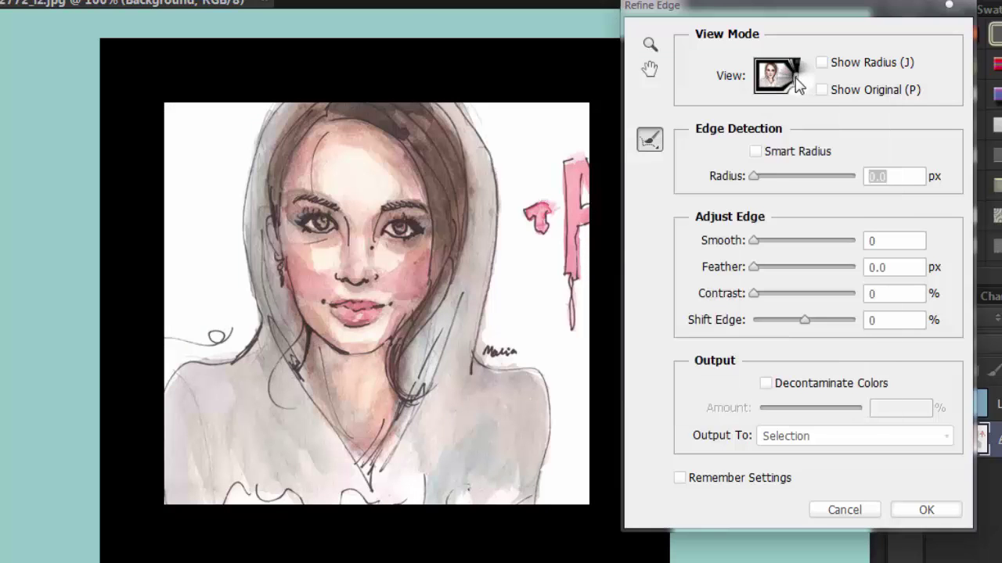
Step: Try a Smooth value of 100 on the selection edge and reset it to 0
{"action": "left_click", "coordinate": [795, 154]}
{"action": "left_click", "coordinate": [751, 177]}
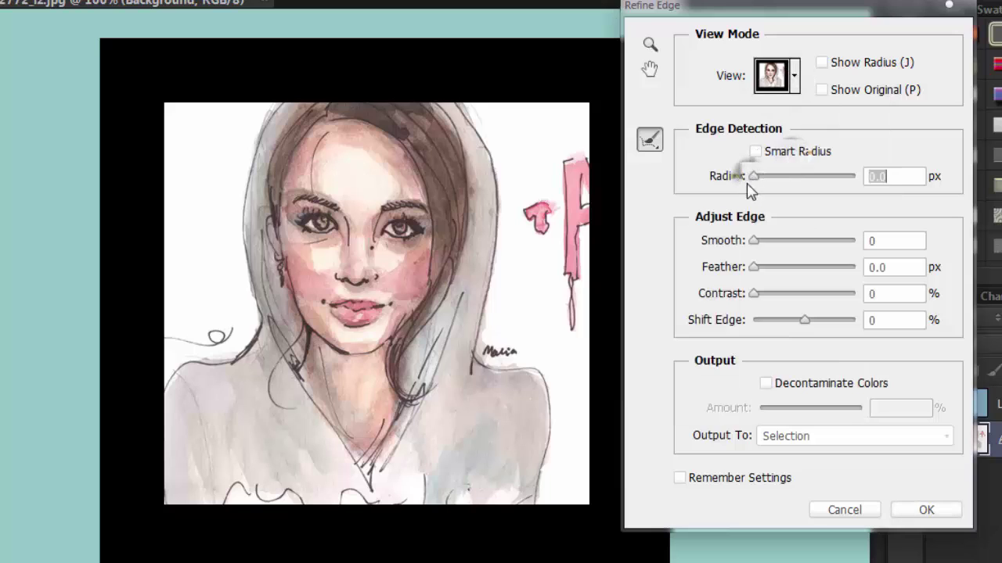
{"action": "left_click_drag", "start_coordinate": [753, 240], "coordinate": [899, 248]}
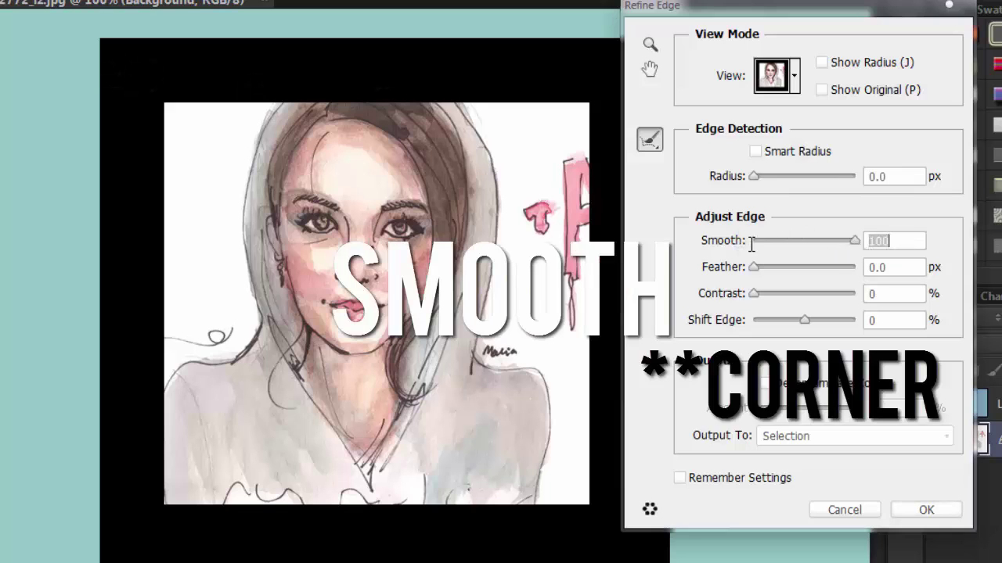
{"action": "left_click", "coordinate": [752, 241]}
Step: Adjust the selection edge with a Feather of 0.2 px and a Shift Edge of +100%
{"action": "left_click", "coordinate": [753, 267]}
{"action": "left_click_drag", "start_coordinate": [755, 270], "coordinate": [756, 293]}
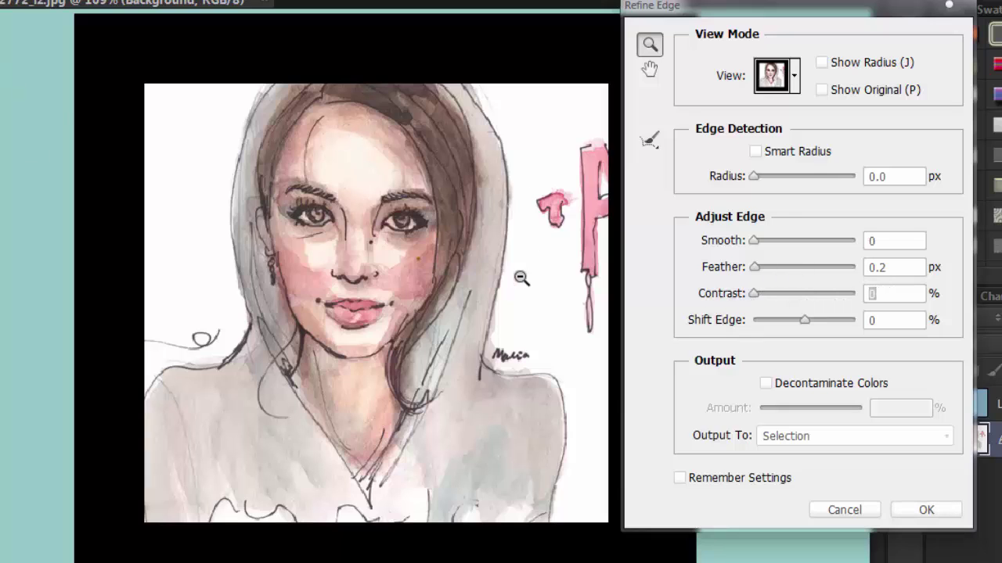
{"action": "left_click_drag", "start_coordinate": [804, 321], "coordinate": [716, 333]}
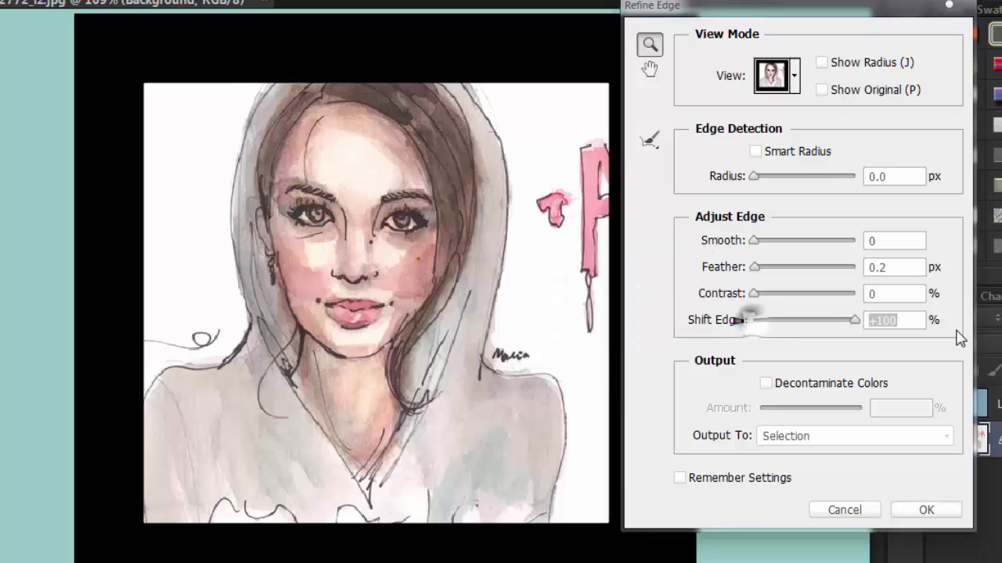
{"action": "left_click_drag", "start_coordinate": [753, 328], "coordinate": [882, 333]}
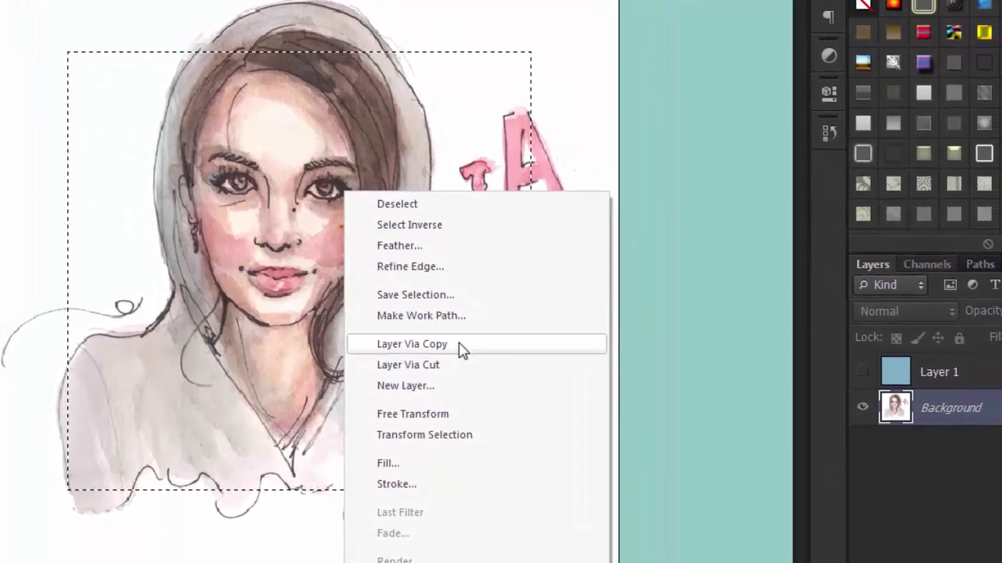
Step: Copy the selected portrait area to a new layer and toggle the visibility of the new layer and the background copy to compare them
{"action": "left_click", "coordinate": [516, 377]}
{"action": "left_click", "coordinate": [863, 444]}
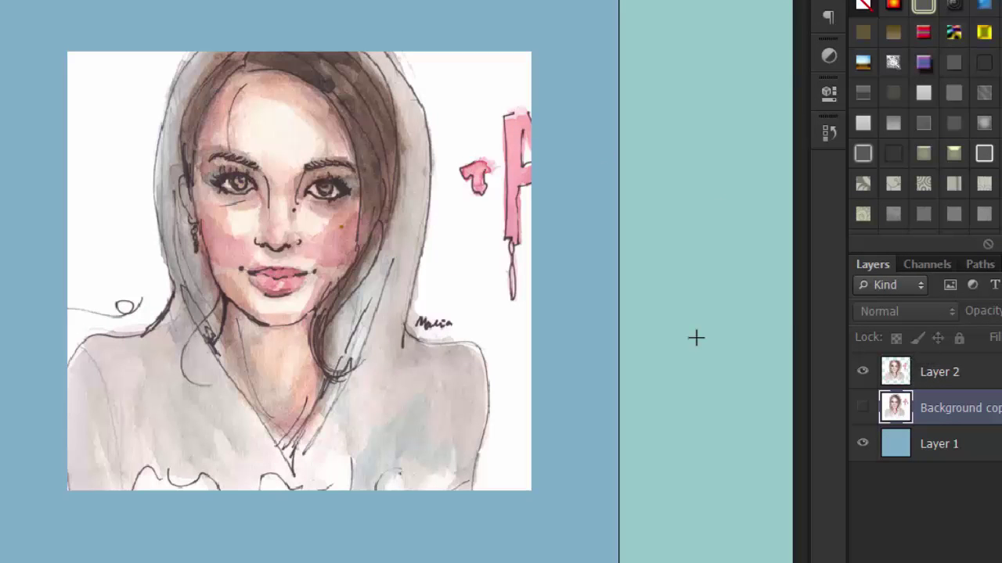
{"action": "left_click", "coordinate": [863, 371]}
{"action": "left_click", "coordinate": [864, 372]}
{"action": "left_click", "coordinate": [863, 372]}
{"action": "left_click", "coordinate": [861, 408]}
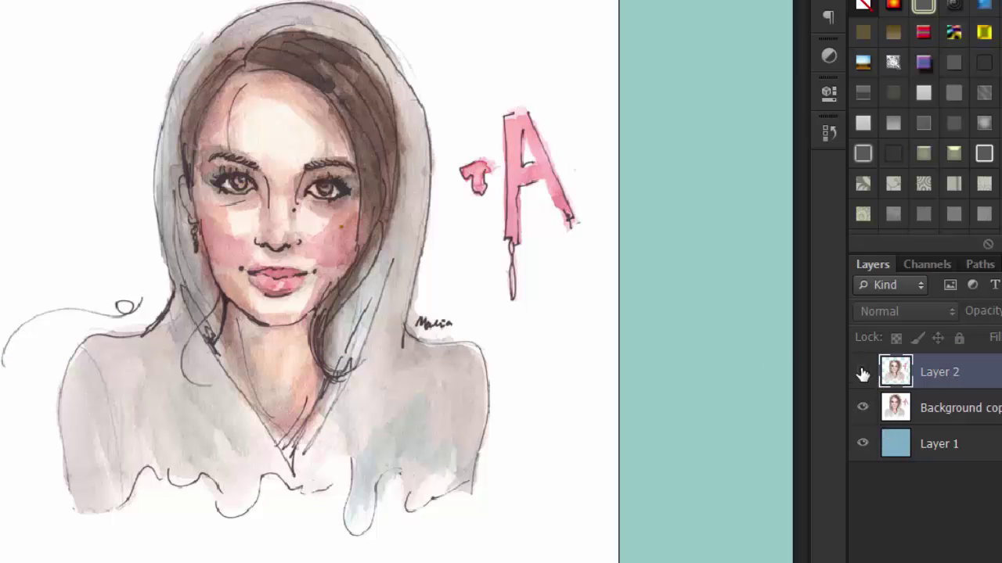
{"action": "left_click", "coordinate": [862, 373]}
{"action": "left_click", "coordinate": [863, 373]}
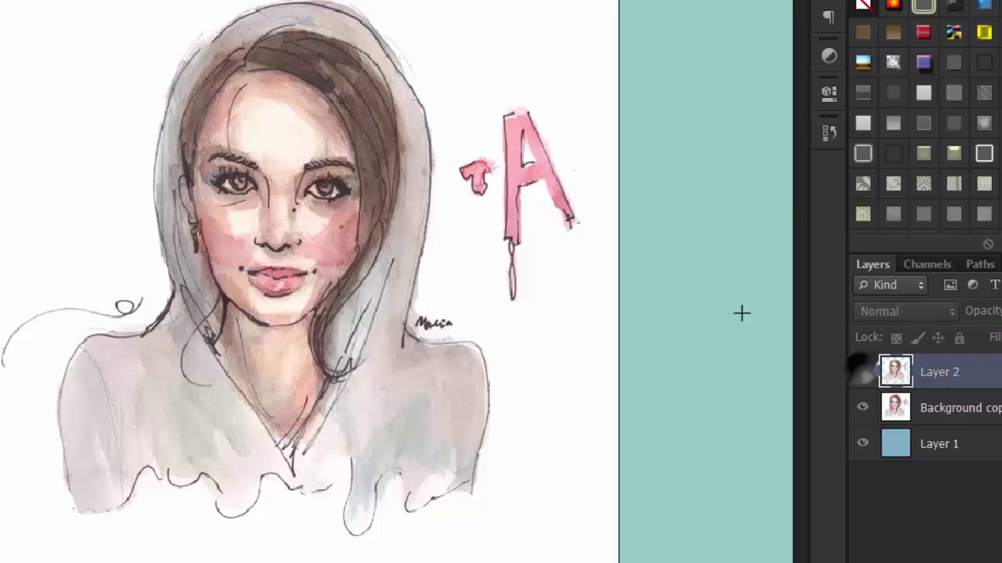
Step: Cut a new rectangular area of the copied portrait onto its own layer and toggle that layer's visibility to check the cut
{"action": "left_click_drag", "start_coordinate": [560, 53], "coordinate": [75, 462]}
{"action": "right_click", "coordinate": [185, 341]}
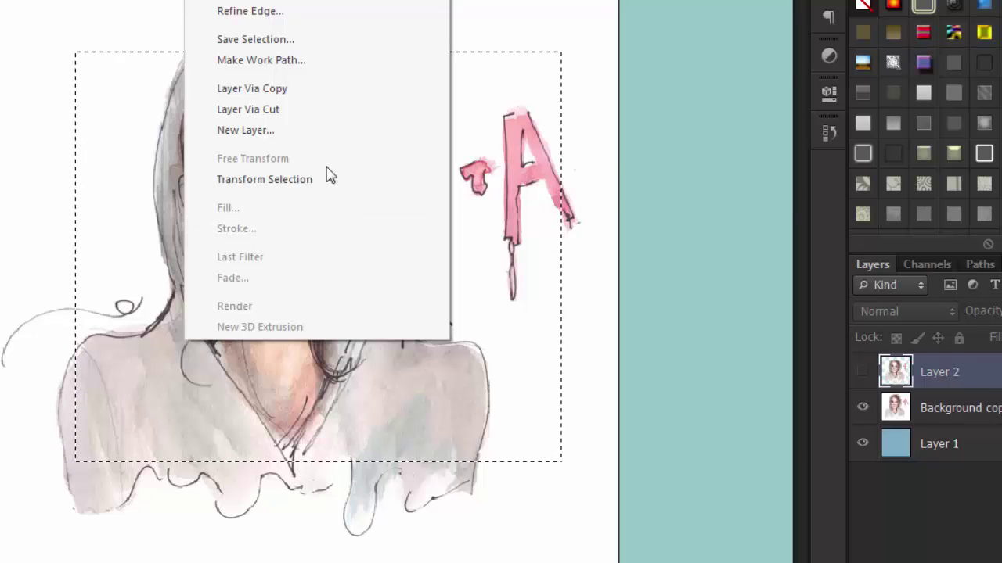
{"action": "left_click", "coordinate": [299, 109]}
{"action": "left_click", "coordinate": [863, 406]}
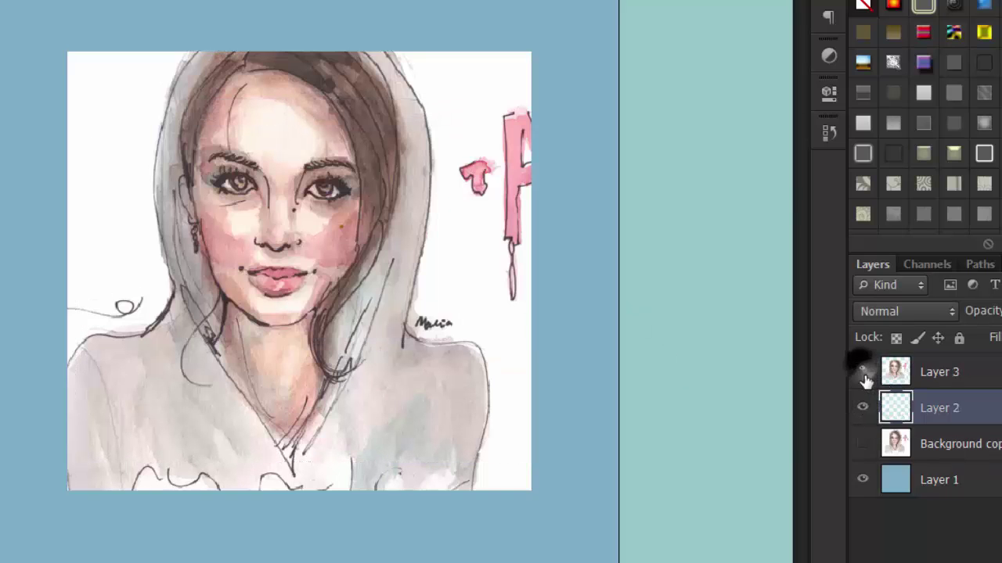
{"action": "left_click", "coordinate": [863, 374]}
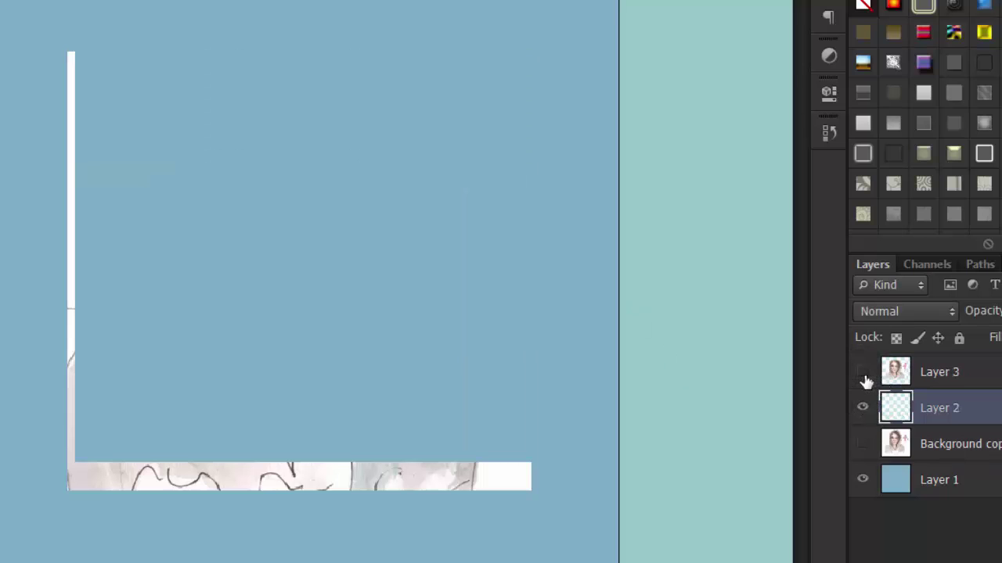
{"action": "left_click", "coordinate": [864, 375]}
{"action": "left_click", "coordinate": [864, 377]}
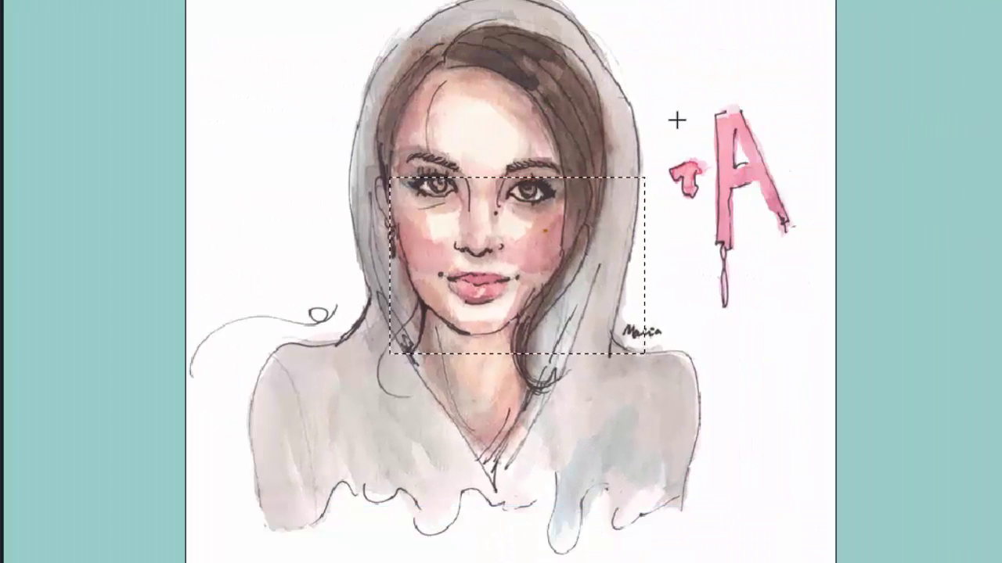
Step: Draw a rectangular selection over most of the portrait and fill it with a custom red at 50% opacity
{"action": "left_click_drag", "start_coordinate": [778, 35], "coordinate": [273, 496]}
{"action": "key", "text": "ctrl+j"}
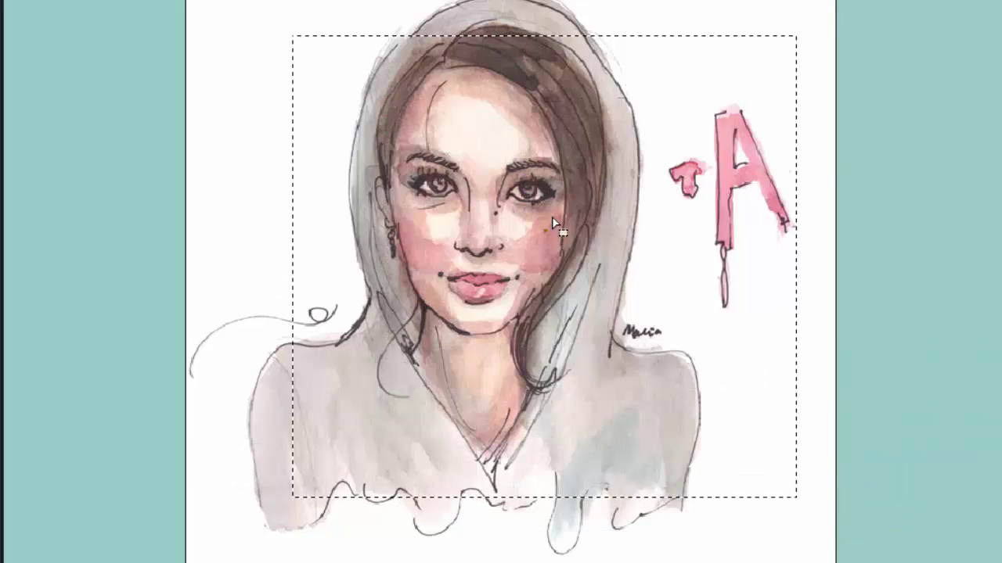
{"action": "right_click", "coordinate": [556, 224]}
{"action": "left_click", "coordinate": [628, 484]}
{"action": "left_click", "coordinate": [632, 108]}
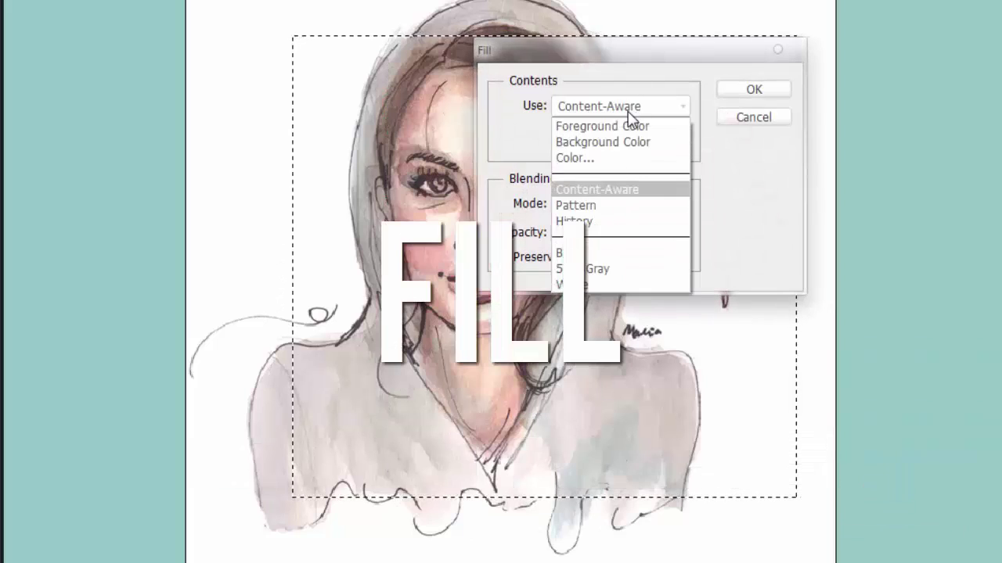
{"action": "left_click", "coordinate": [768, 216]}
{"action": "left_click", "coordinate": [628, 104]}
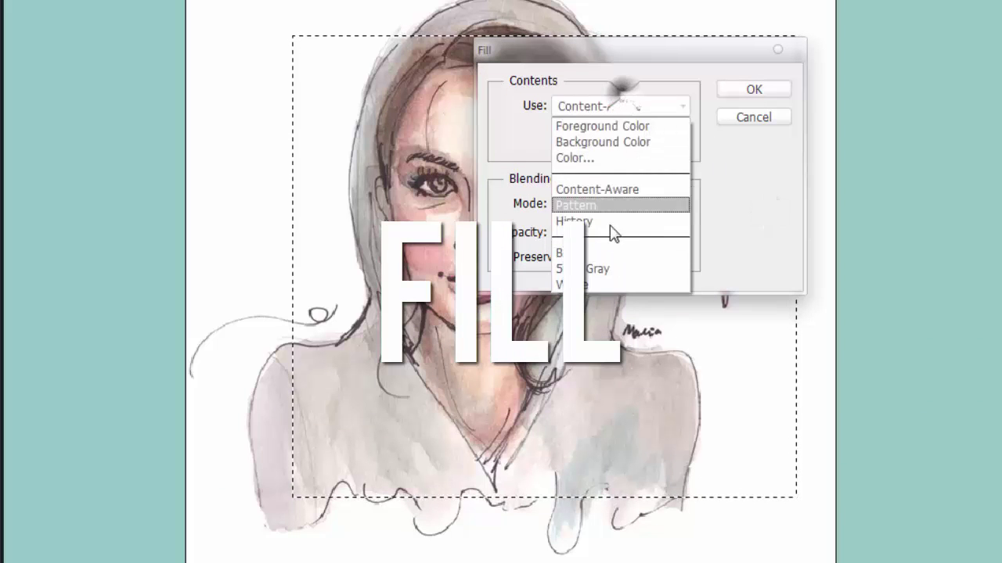
{"action": "left_click", "coordinate": [587, 158]}
{"action": "mouse_move", "coordinate": [619, 152]}
{"action": "left_mouse_down"}
{"action": "mouse_move", "coordinate": [622, 83]}
{"action": "mouse_move", "coordinate": [579, 28]}
{"action": "mouse_move", "coordinate": [586, 270]}
{"action": "mouse_move", "coordinate": [738, 190]}
{"action": "mouse_move", "coordinate": [671, 148]}
{"action": "mouse_move", "coordinate": [678, 138]}
{"action": "mouse_move", "coordinate": [789, 133]}
{"action": "mouse_move", "coordinate": [790, 170]}
{"action": "left_mouse_up"}
{"action": "left_click", "coordinate": [991, 56]}
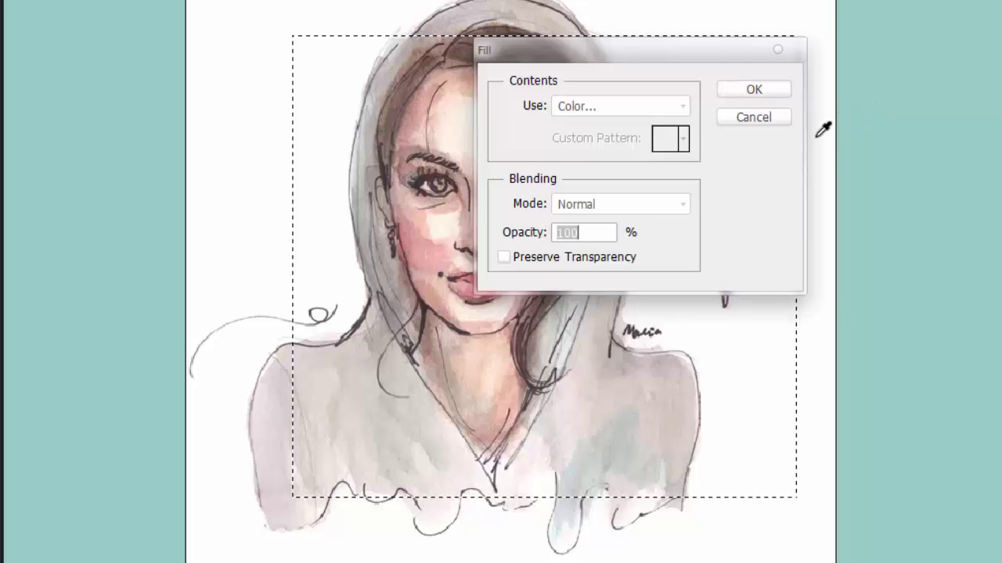
{"action": "type", "text": "50"}
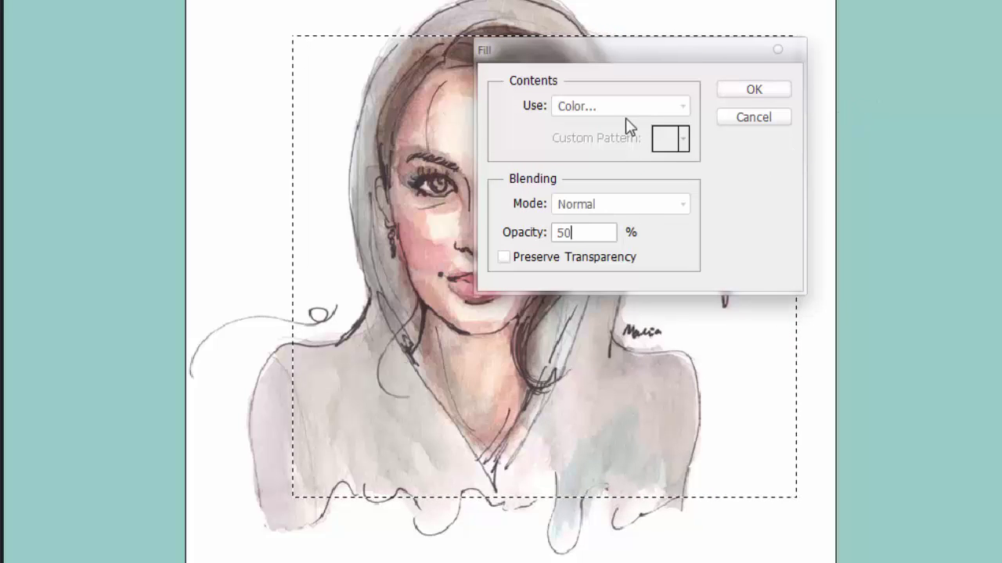
{"action": "left_click", "coordinate": [778, 92]}
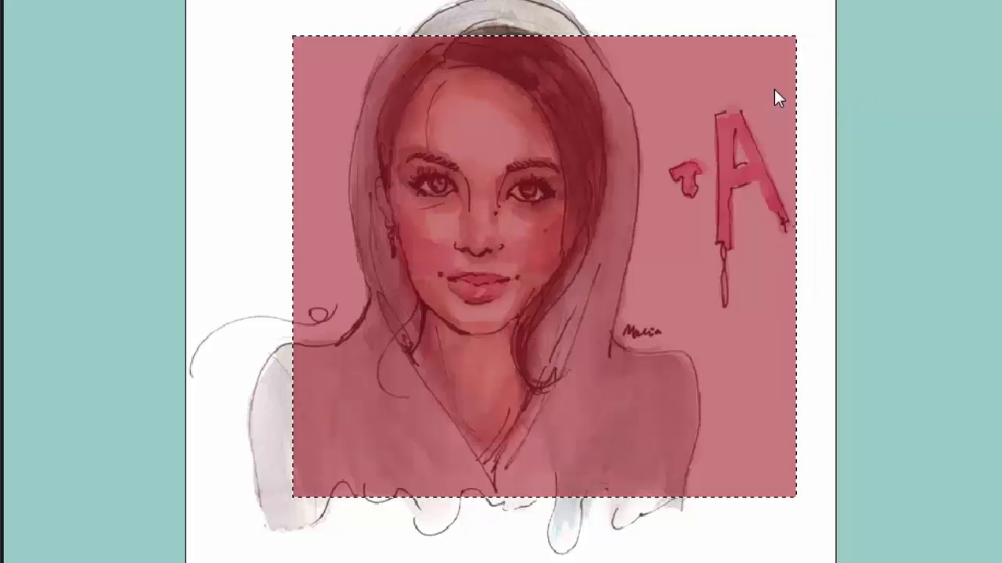
Step: Shift the selection outline slightly across the filled portrait and deselect it
{"action": "left_click_drag", "start_coordinate": [646, 192], "coordinate": [747, 227]}
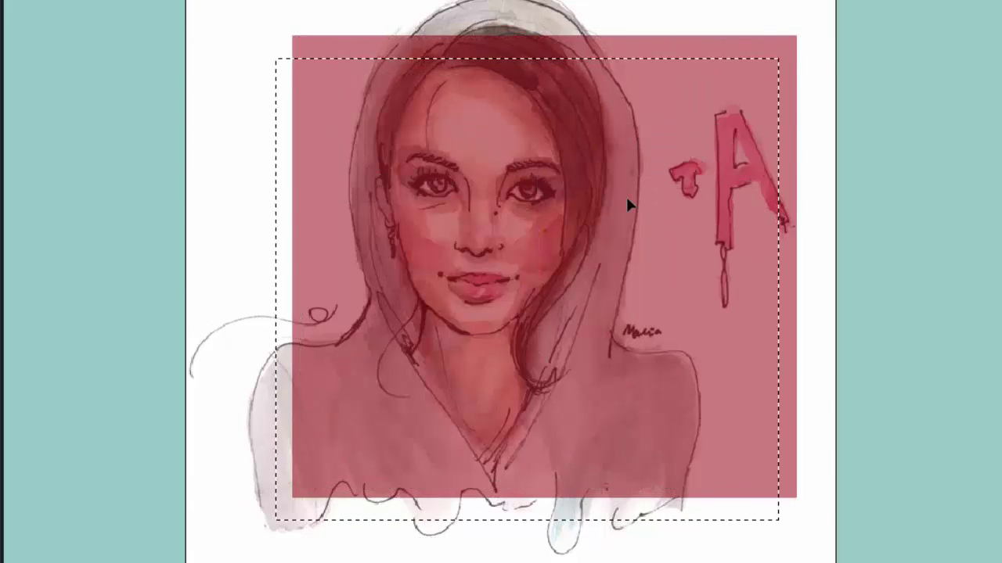
{"action": "right_click", "coordinate": [628, 196]}
{"action": "left_click", "coordinate": [687, 206]}
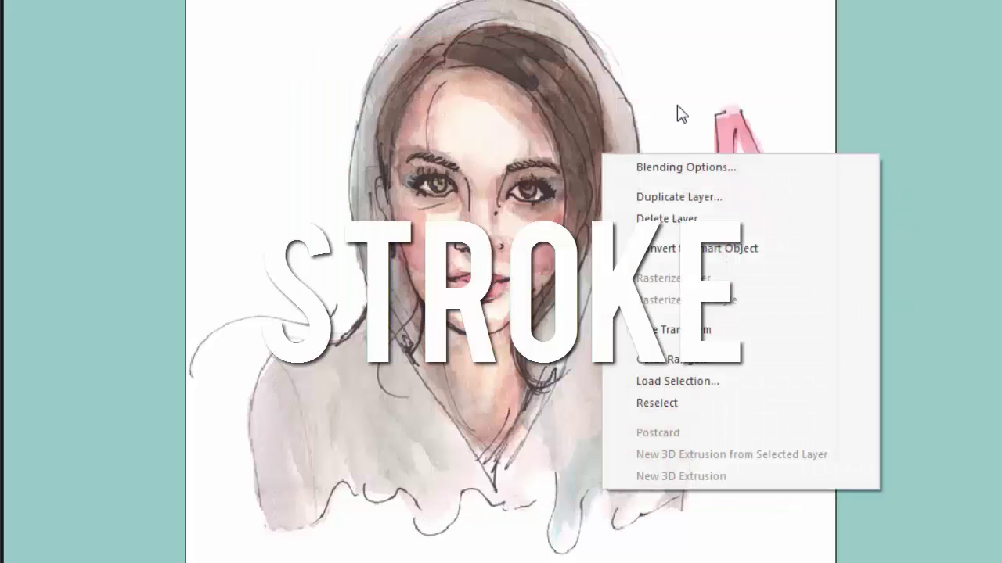
Step: Select a rectangle around the face and set up a 25 px stroke in dark red (#7b0014) for it
{"action": "left_click", "coordinate": [678, 106]}
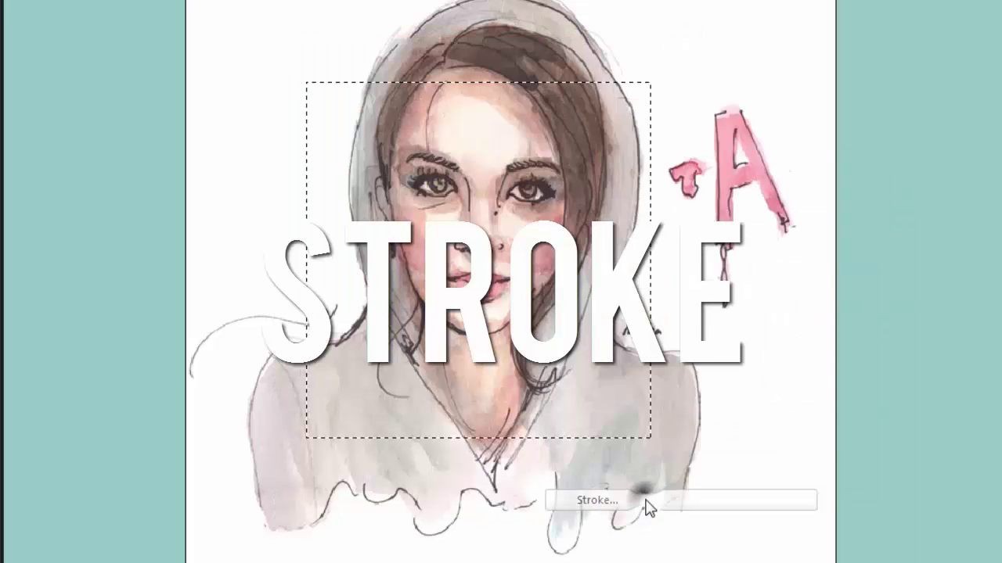
{"action": "left_click", "coordinate": [645, 499]}
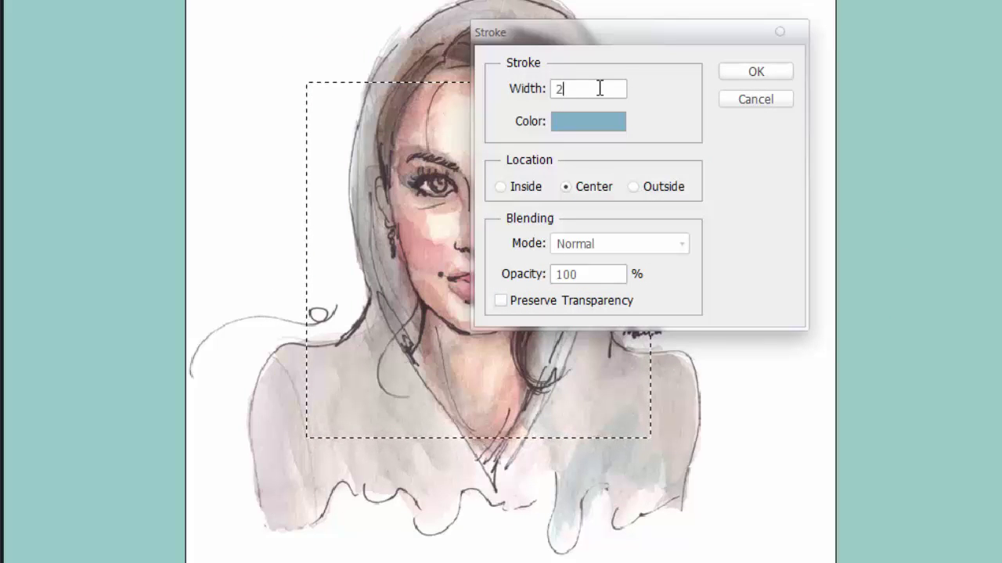
{"action": "left_click", "coordinate": [601, 121]}
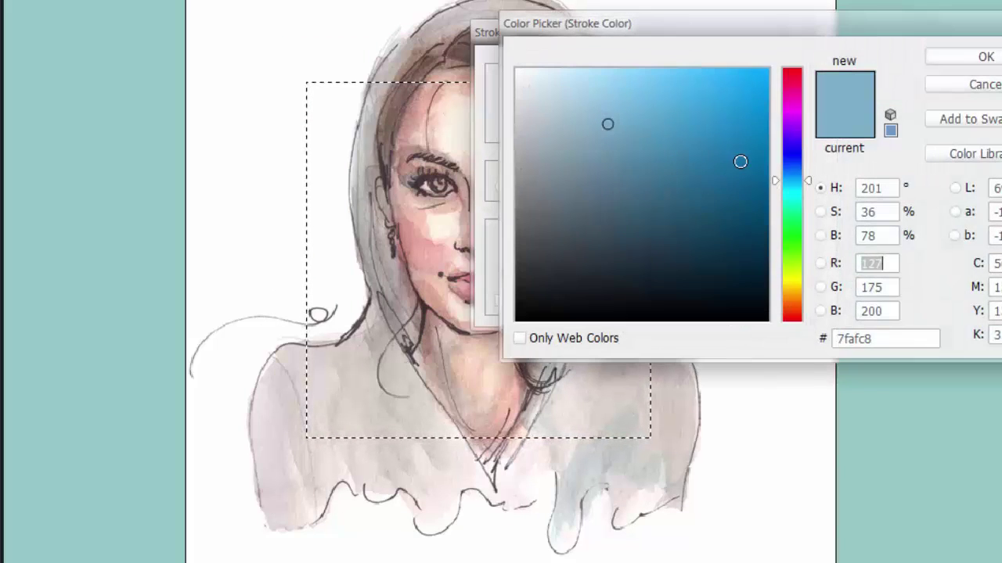
{"action": "left_click_drag", "start_coordinate": [791, 86], "coordinate": [786, 74]}
{"action": "left_click", "coordinate": [768, 199]}
{"action": "left_click", "coordinate": [984, 60]}
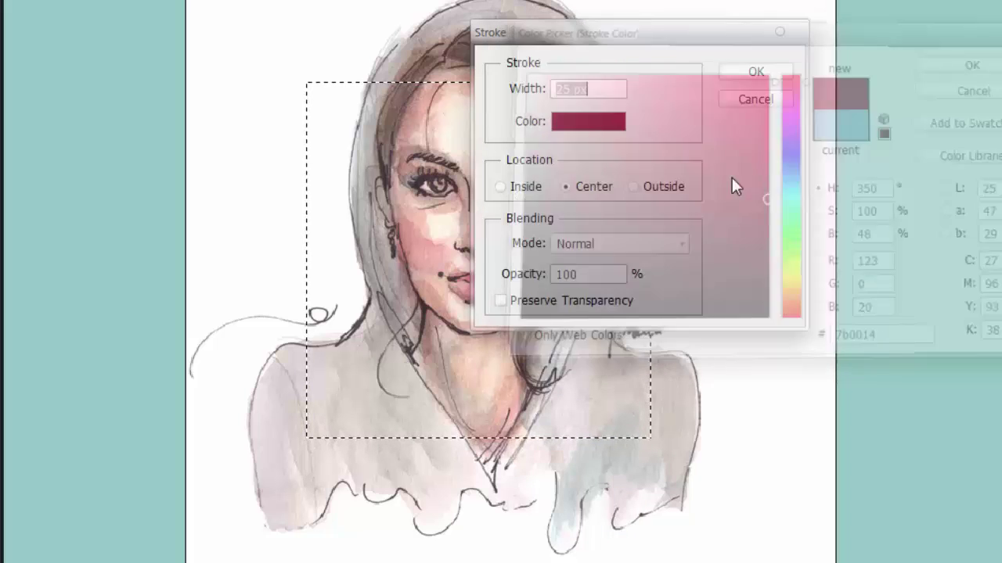
Step: Try the stroke outside the selection edge and again centred on the edge
{"action": "left_click", "coordinate": [523, 191]}
{"action": "left_click", "coordinate": [596, 190]}
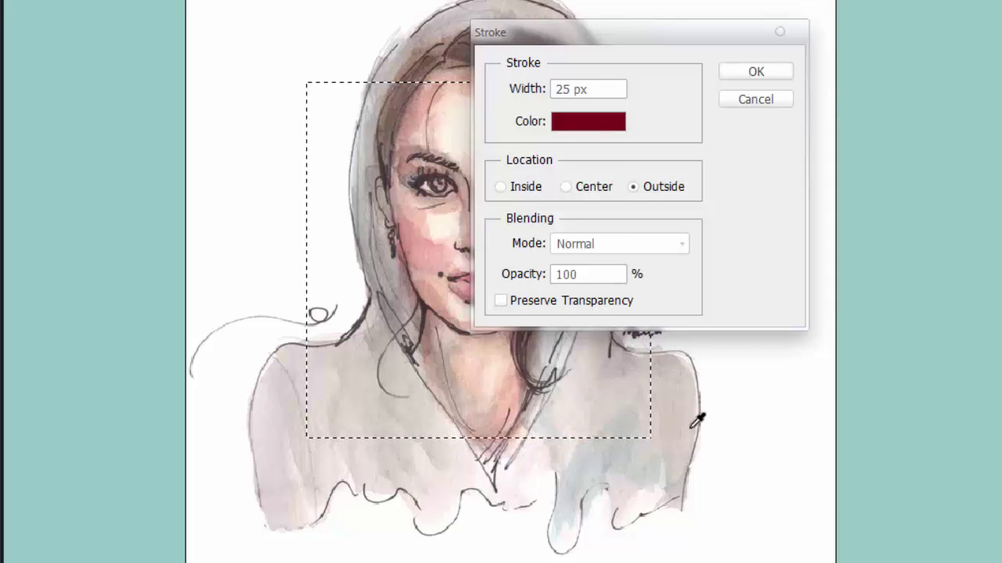
{"action": "left_click", "coordinate": [781, 69]}
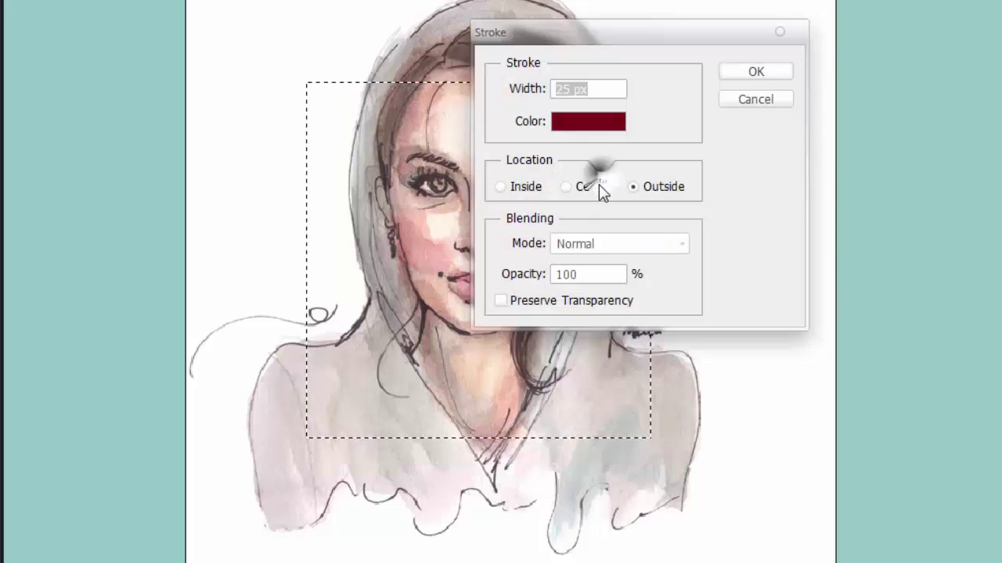
{"action": "left_click", "coordinate": [600, 190]}
{"action": "left_click", "coordinate": [779, 75]}
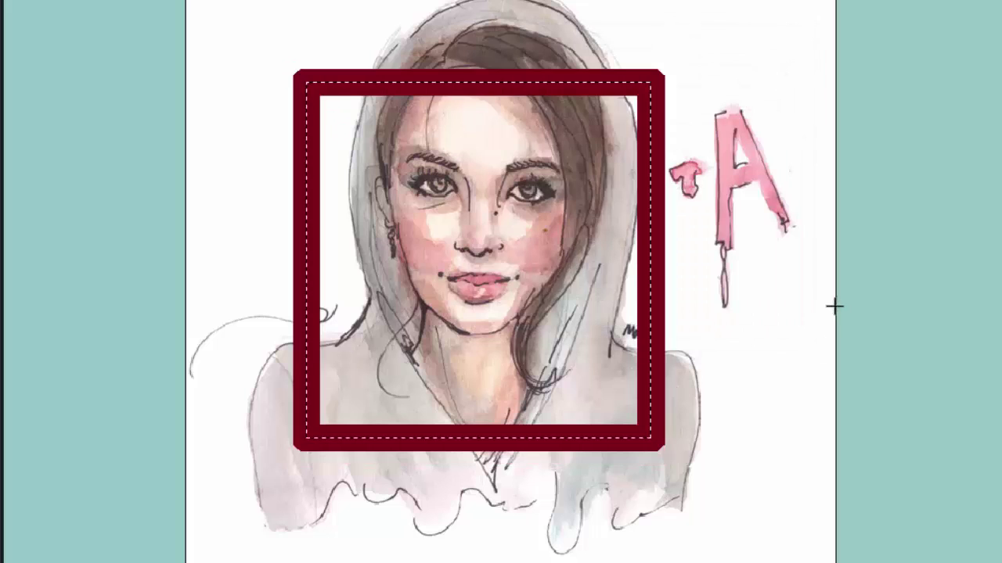
Step: Stroke the selection around the face with the 25 px dark red line placed inside its edge
{"action": "right_click", "coordinate": [697, 273]}
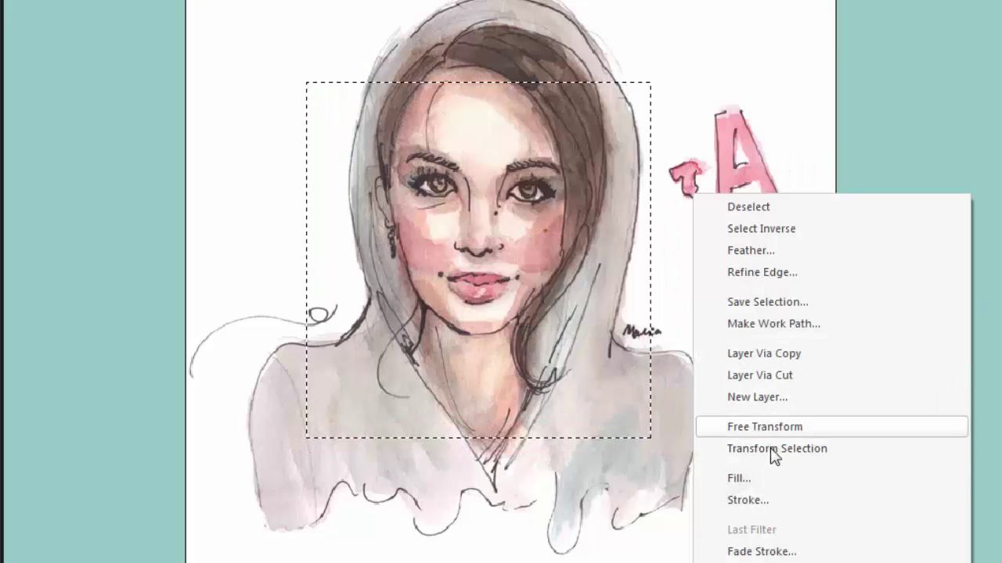
{"action": "left_click", "coordinate": [750, 499]}
{"action": "left_click", "coordinate": [526, 186]}
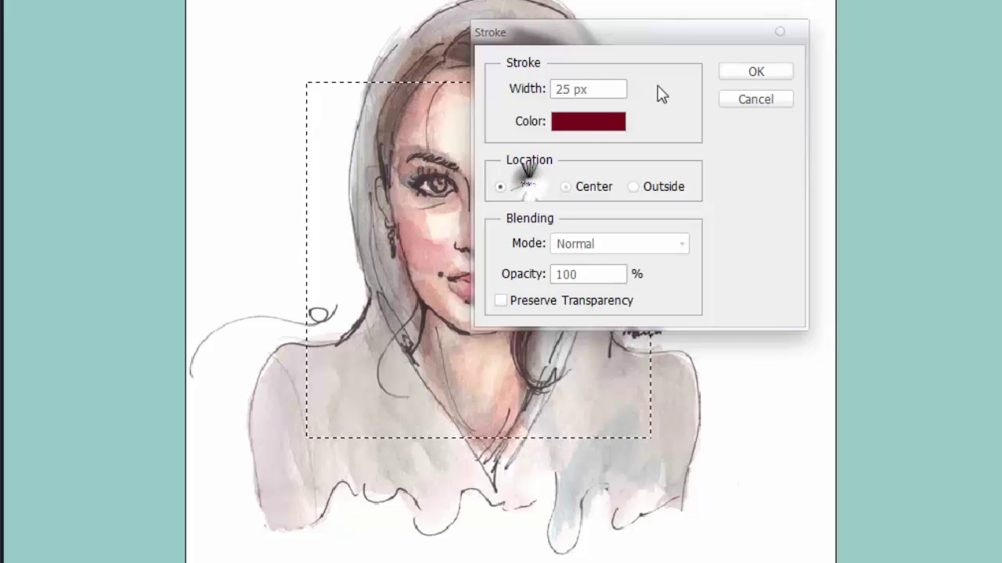
{"action": "left_click", "coordinate": [756, 71]}
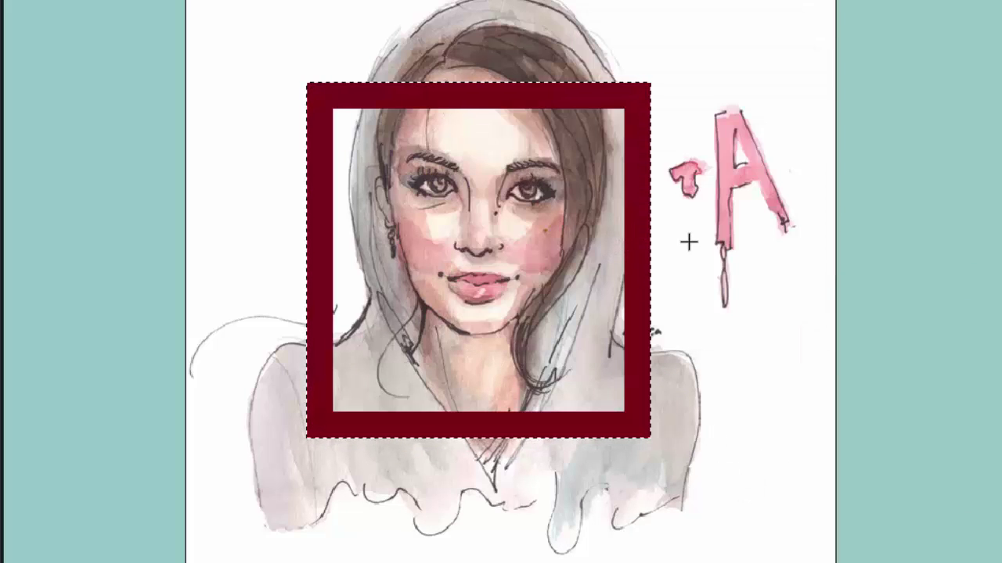
Step: Undo the stroke around the face and try fading it to 66% opacity with Fade Stroke
{"action": "key", "text": "ctrl+z"}
{"action": "right_click", "coordinate": [728, 383]}
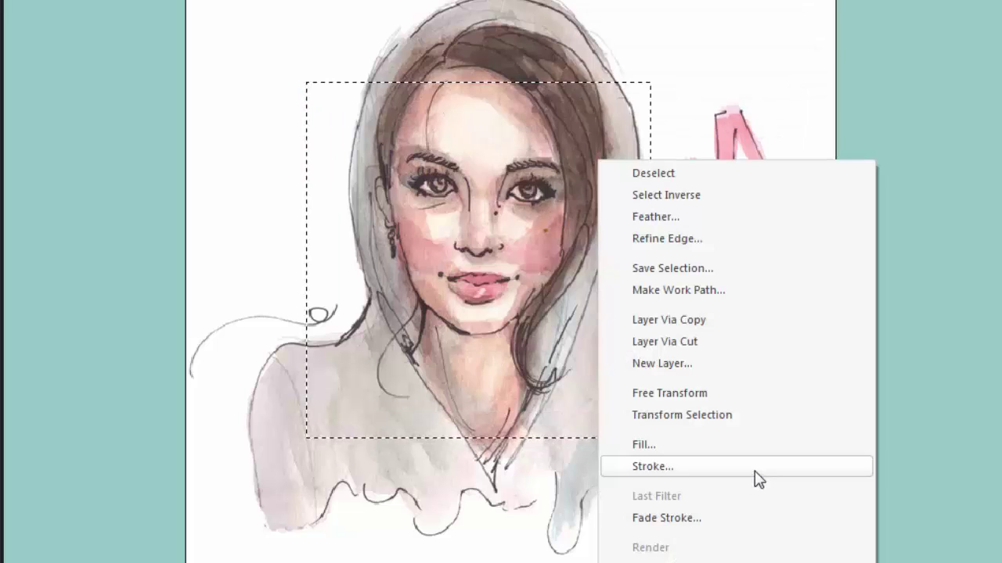
{"action": "left_click", "coordinate": [718, 526]}
{"action": "mouse_move", "coordinate": [580, 149]}
{"action": "left_mouse_down"}
{"action": "mouse_move", "coordinate": [612, 158]}
{"action": "mouse_move", "coordinate": [565, 156]}
{"action": "mouse_move", "coordinate": [646, 162]}
{"action": "left_mouse_up"}
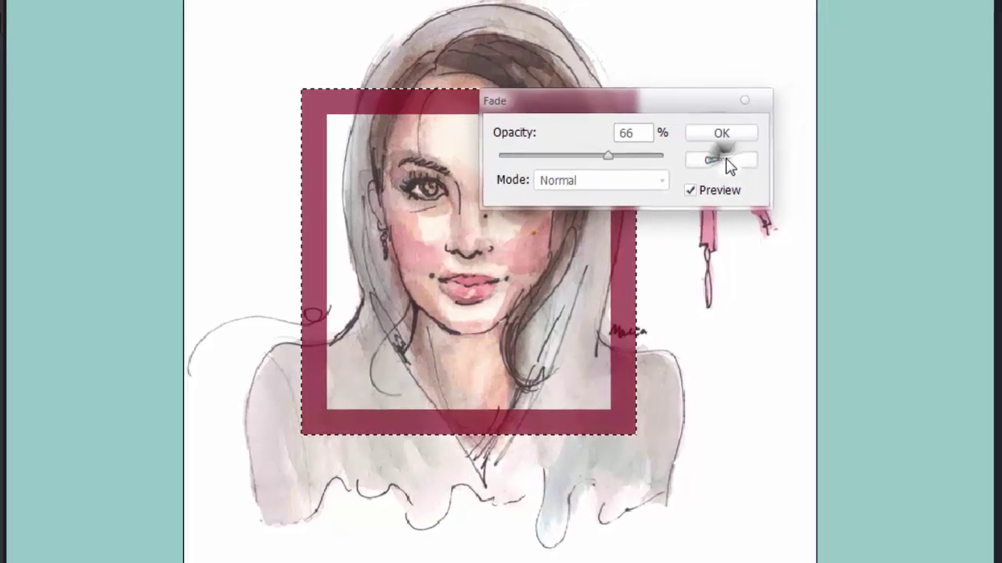
{"action": "left_click", "coordinate": [742, 157]}
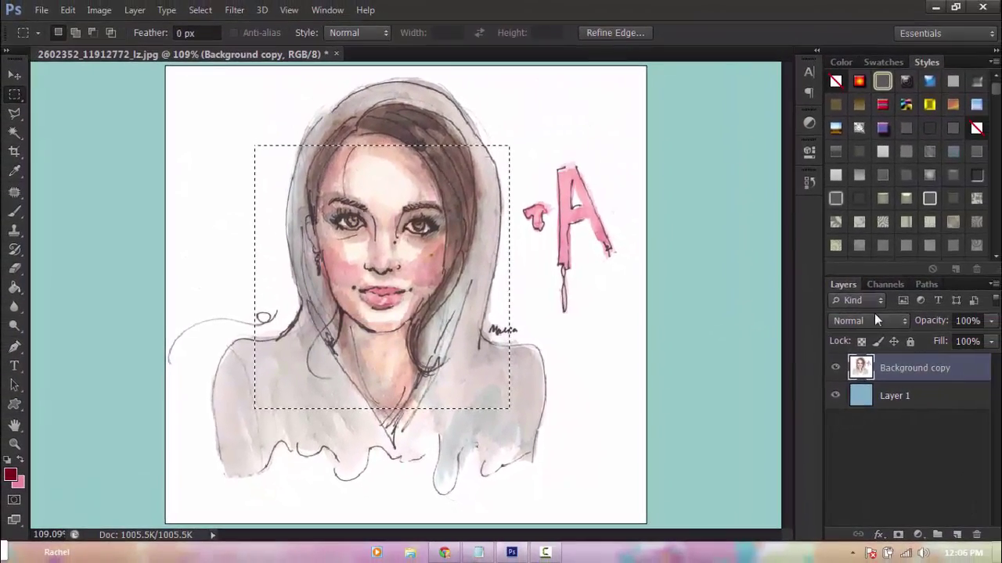
{"action": "left_click", "coordinate": [910, 320]}
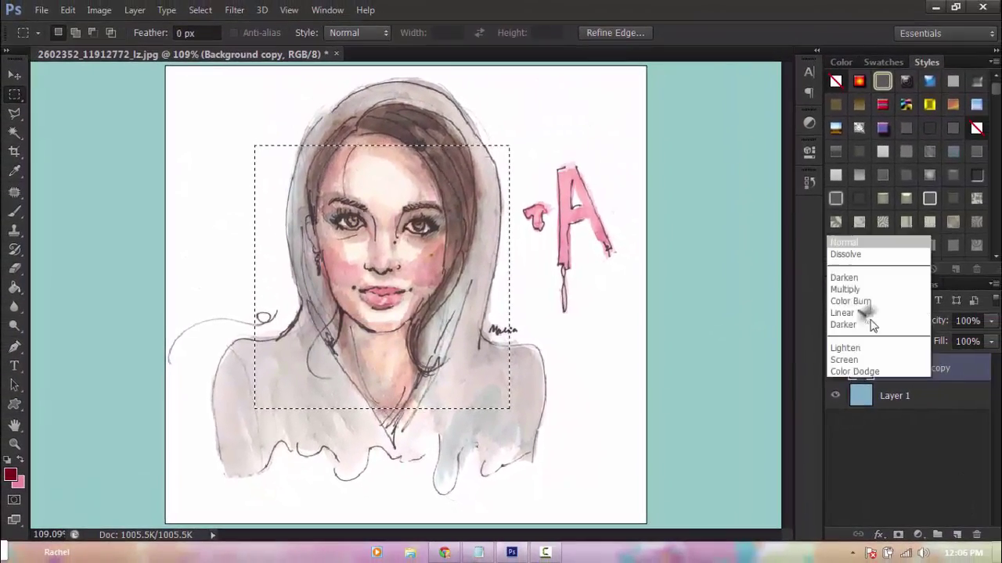
{"action": "left_click", "coordinate": [990, 327]}
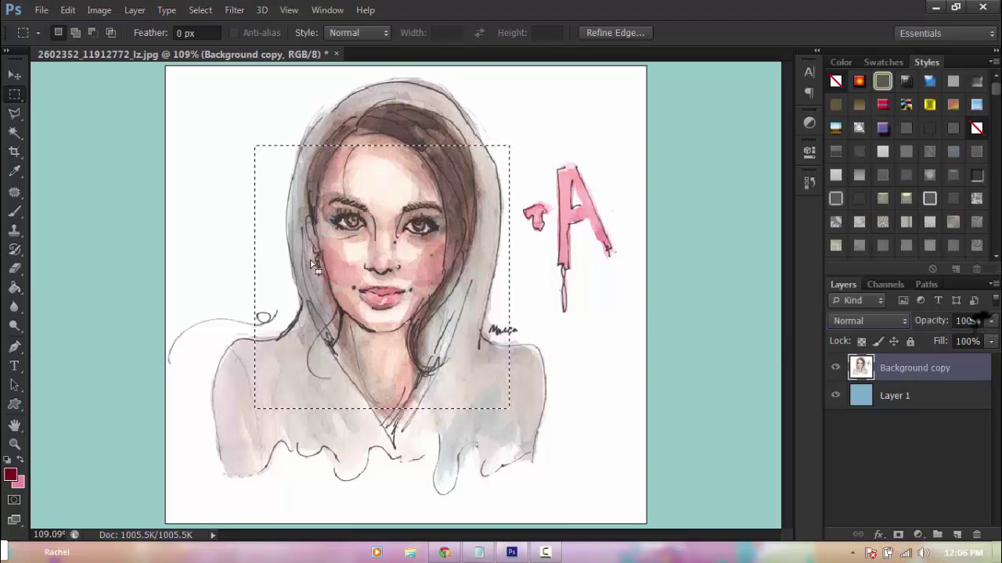
Step: Shift the rectangular selection outline around over the face and deselect it
{"action": "left_click_drag", "start_coordinate": [400, 255], "coordinate": [463, 258]}
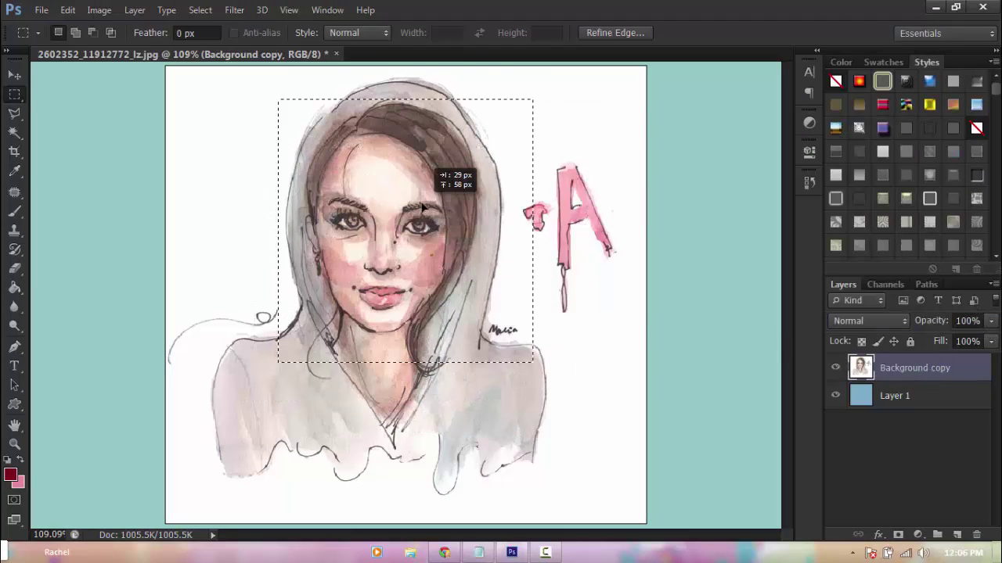
{"action": "mouse_move", "coordinate": [402, 231]}
{"action": "left_mouse_down"}
{"action": "mouse_move", "coordinate": [635, 337]}
{"action": "mouse_move", "coordinate": [387, 229]}
{"action": "left_mouse_up"}
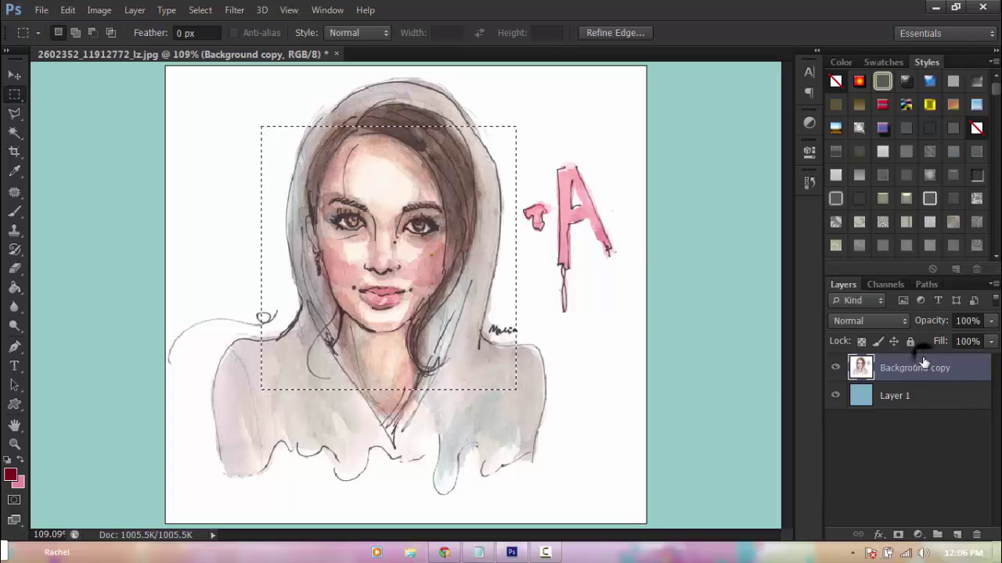
{"action": "right_click", "coordinate": [456, 189]}
{"action": "left_click", "coordinate": [509, 198]}
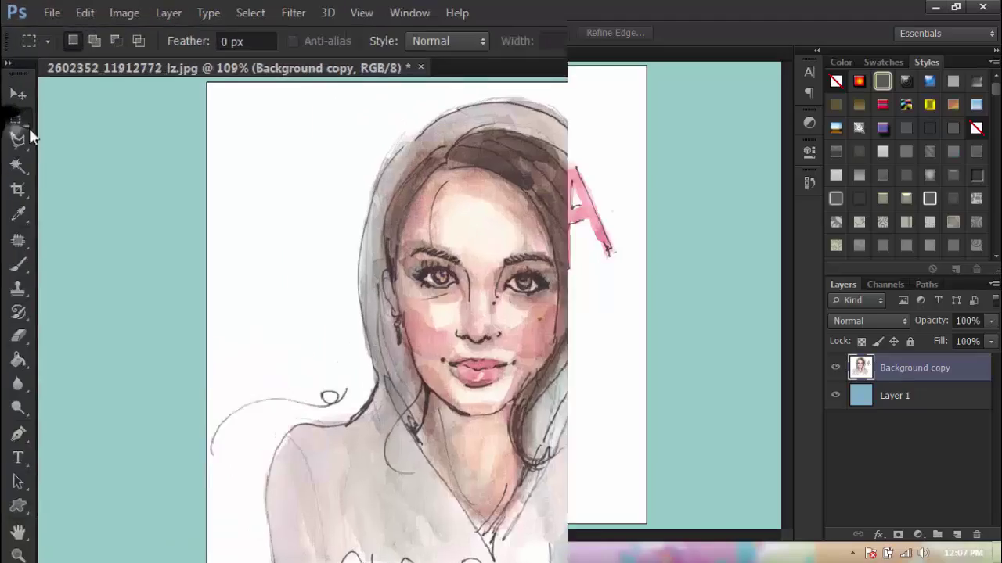
Step: Draw a circular selection around the face with the Elliptical Marquee tool and try further elliptical selections over the portrait
{"action": "right_click", "coordinate": [20, 98]}
{"action": "left_click", "coordinate": [55, 106]}
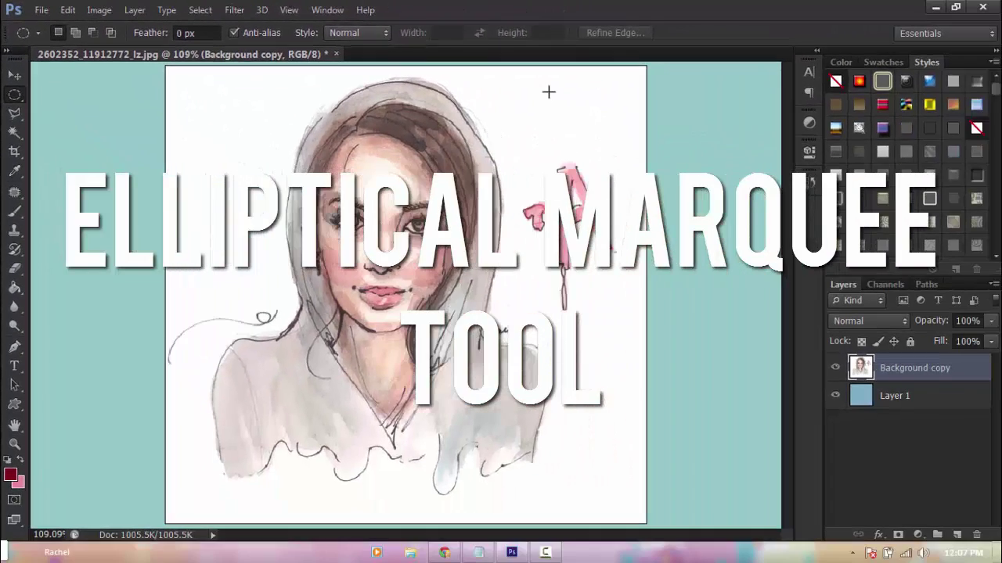
{"action": "left_click_drag", "start_coordinate": [555, 98], "coordinate": [177, 407]}
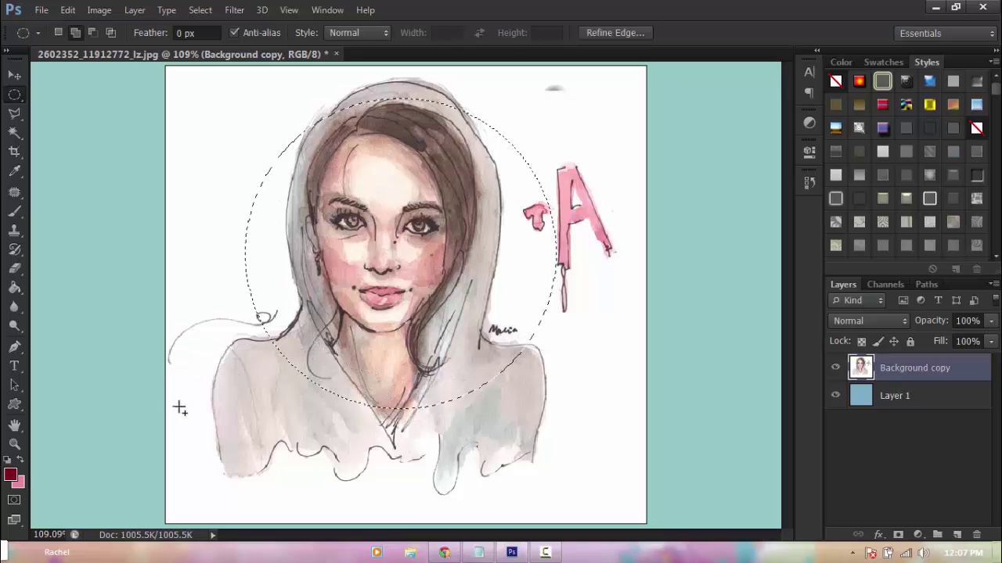
{"action": "mouse_move", "coordinate": [327, 338]}
{"action": "left_mouse_down"}
{"action": "mouse_move", "coordinate": [309, 334]}
{"action": "mouse_move", "coordinate": [323, 338]}
{"action": "left_mouse_up"}
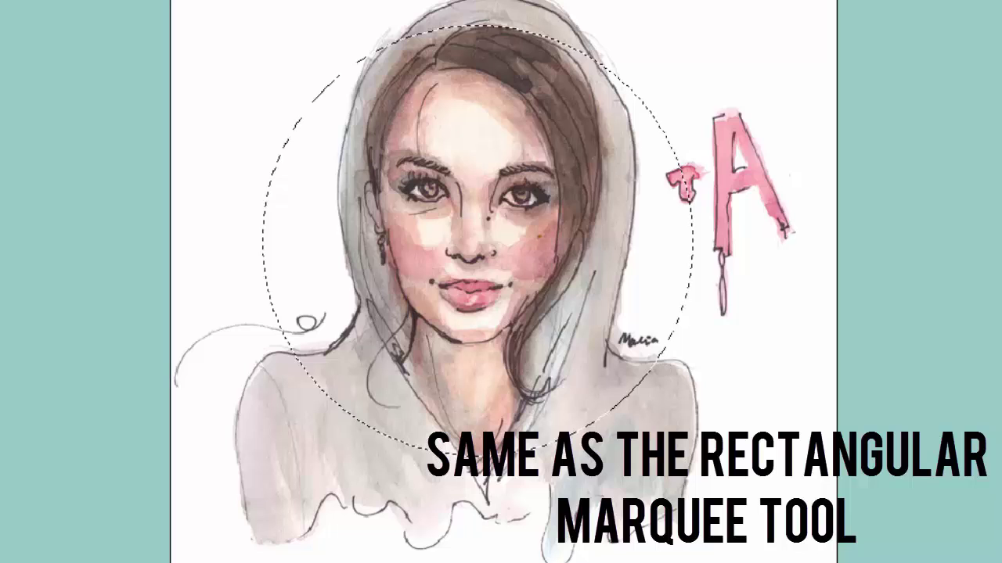
{"action": "left_click_drag", "start_coordinate": [734, 174], "coordinate": [238, 512]}
{"action": "left_click_drag", "start_coordinate": [532, 11], "coordinate": [227, 353]}
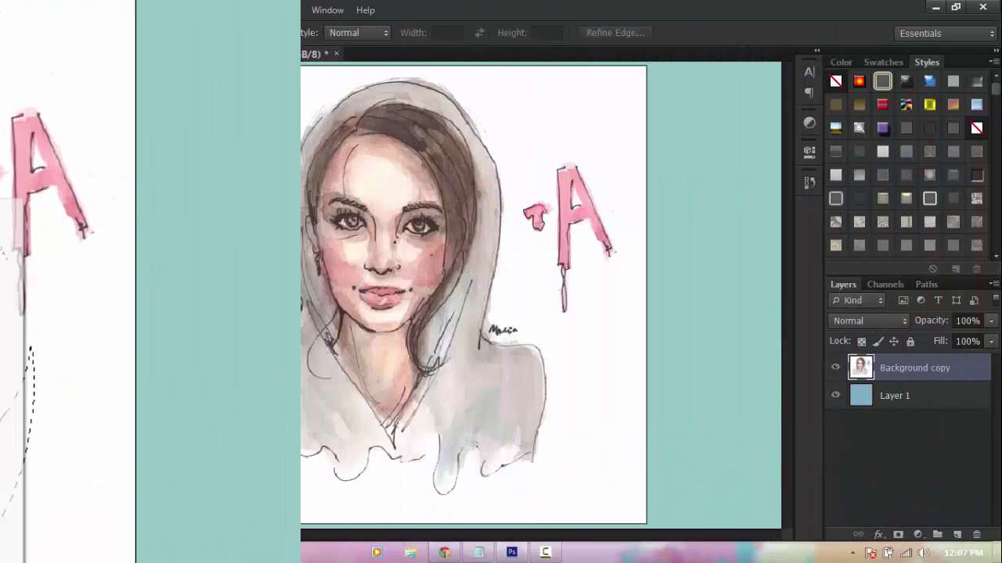
Step: Place a Single Row Marquee selection across the portrait and move it to just below the eyes
{"action": "right_click", "coordinate": [14, 94]}
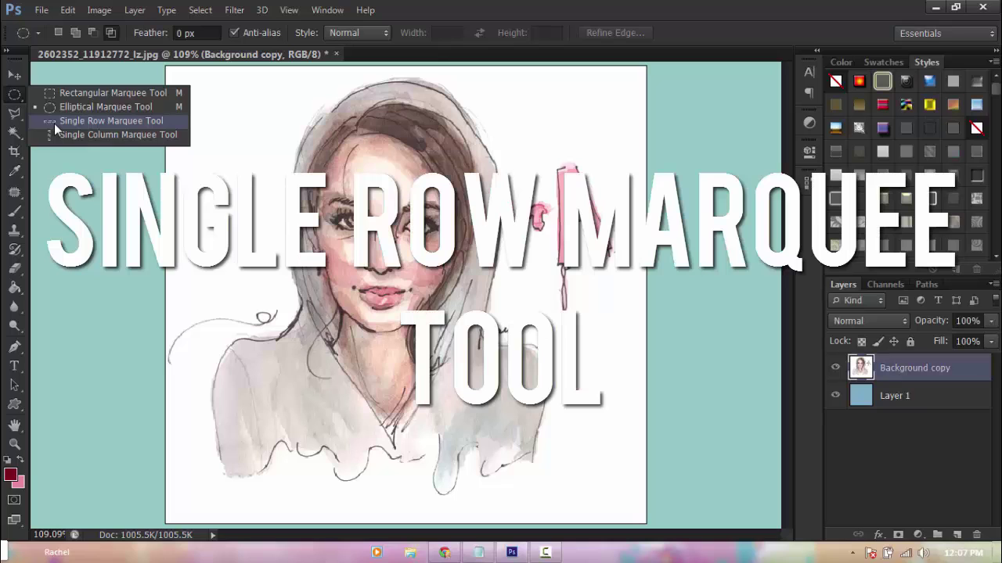
{"action": "left_click", "coordinate": [54, 123]}
{"action": "left_click", "coordinate": [384, 139]}
{"action": "left_click_drag", "start_coordinate": [395, 179], "coordinate": [427, 251]}
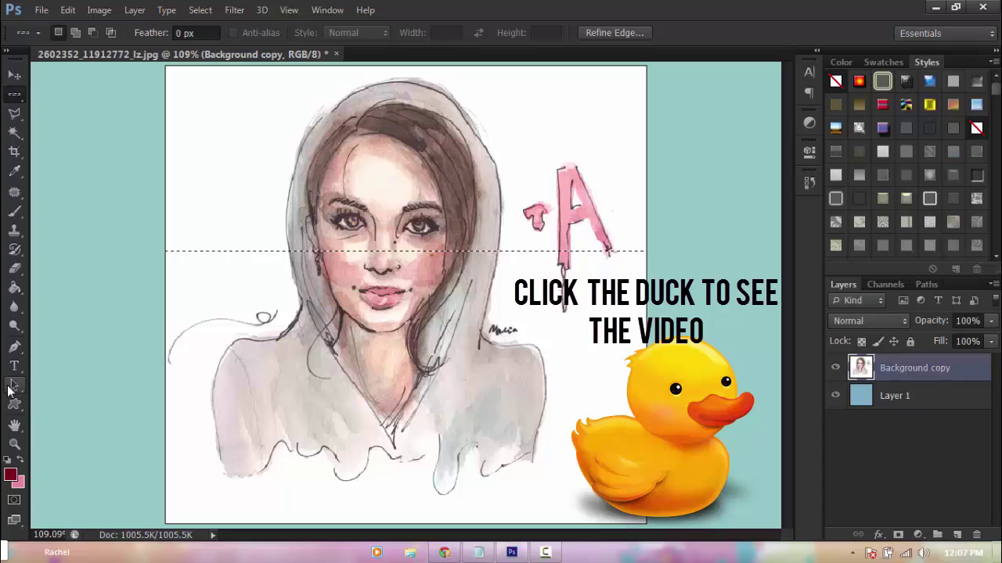
Step: Fill the single-row selection beside the face with the dark red foreground color using the Paint Bucket
{"action": "left_click", "coordinate": [15, 451]}
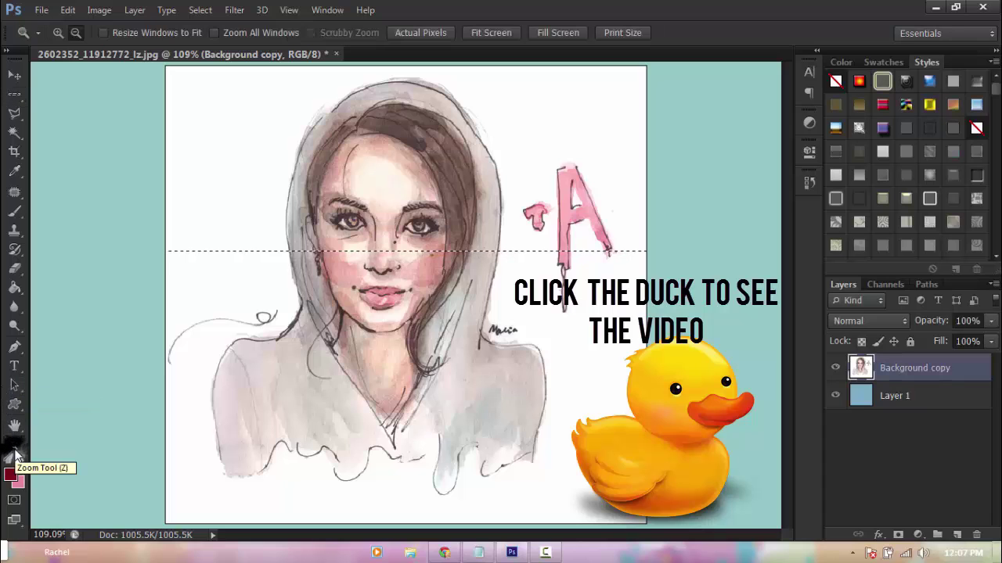
{"action": "left_click", "coordinate": [445, 234]}
{"action": "left_click", "coordinate": [34, 30]}
{"action": "left_click", "coordinate": [55, 35]}
{"action": "left_click_drag", "start_coordinate": [628, 260], "coordinate": [480, 313]}
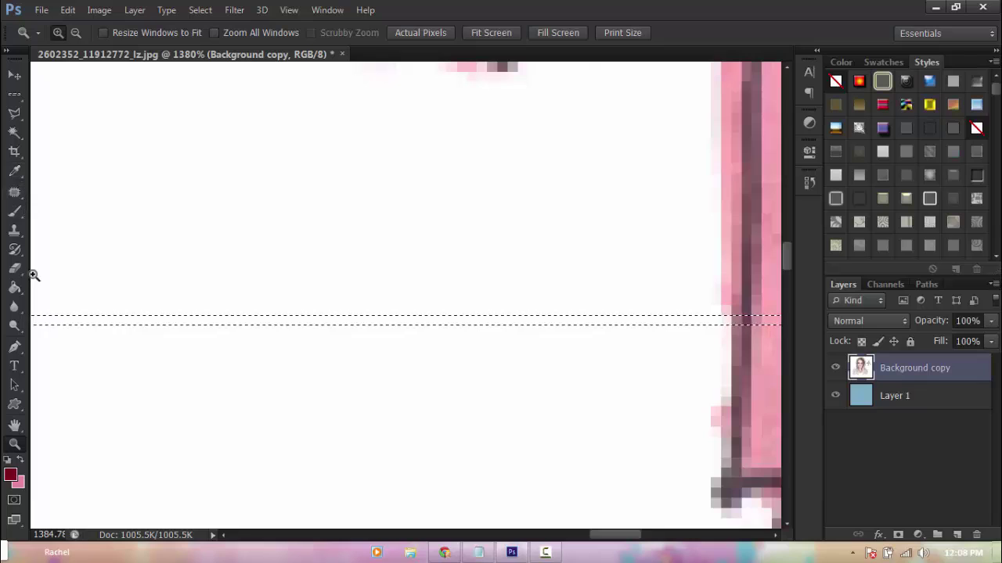
{"action": "left_click", "coordinate": [18, 291]}
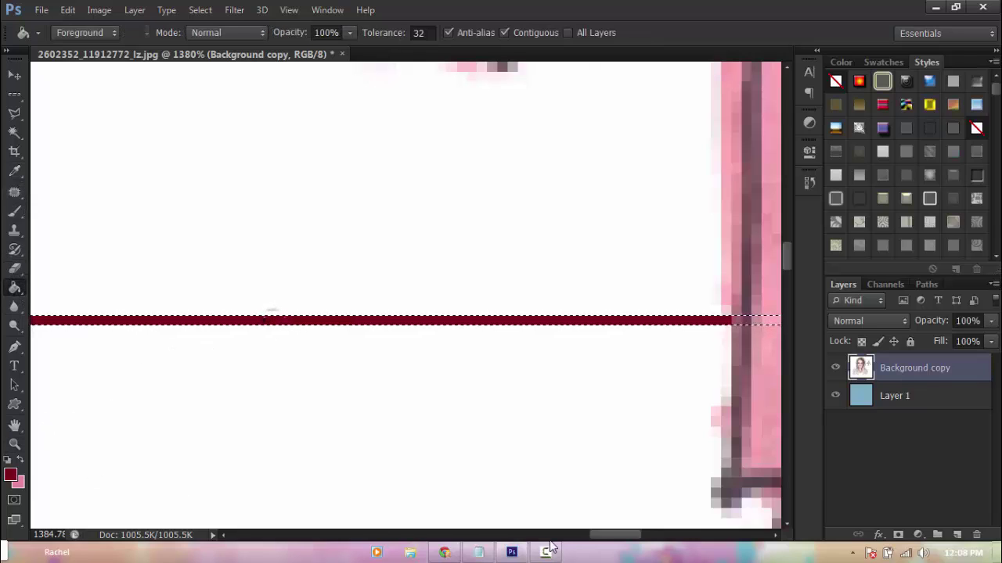
{"action": "left_click_drag", "start_coordinate": [592, 536], "coordinate": [397, 537]}
Step: Deselect the single row and undo its dark red fill
{"action": "left_click", "coordinate": [14, 444]}
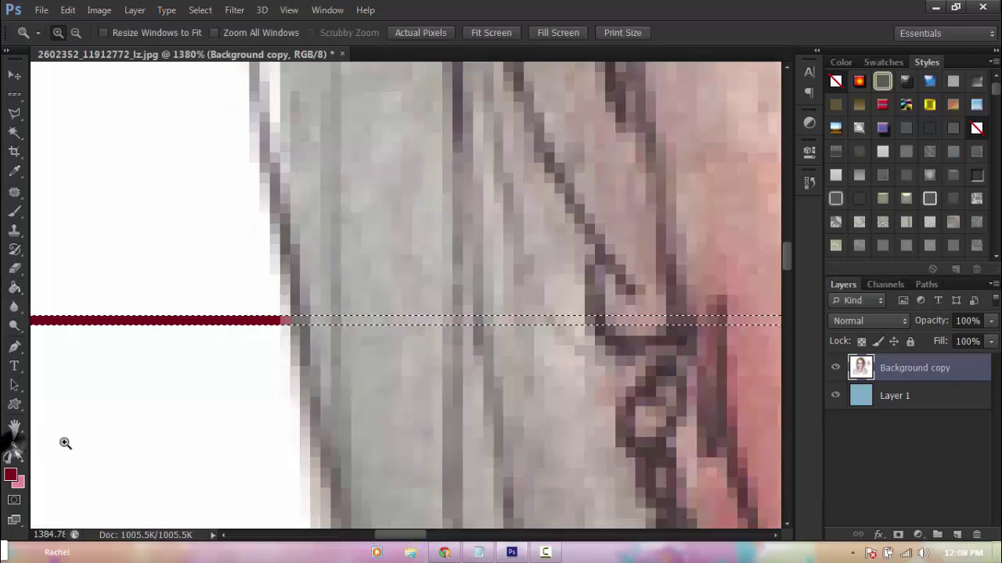
{"action": "key", "text": "ctrl+1"}
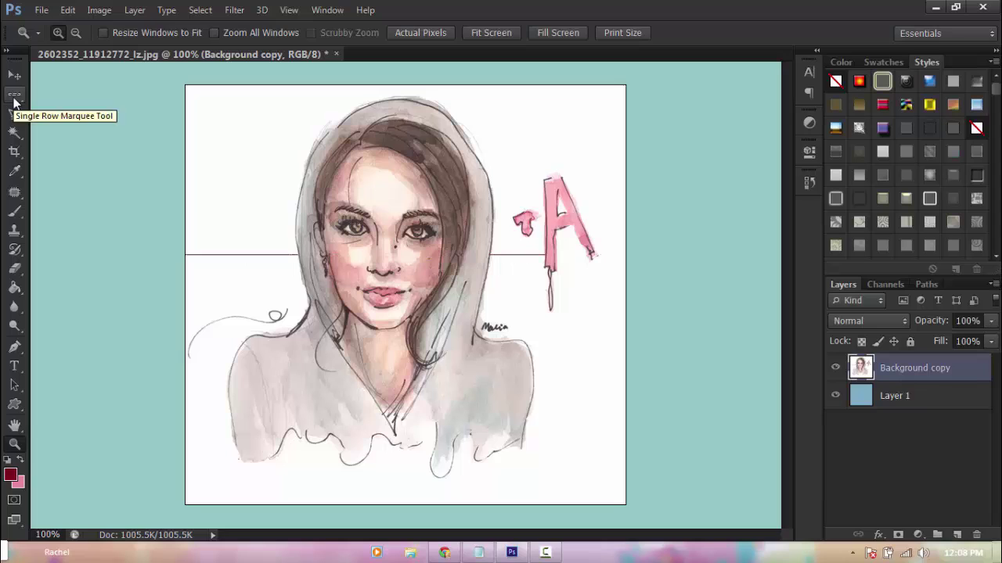
{"action": "left_click", "coordinate": [14, 96]}
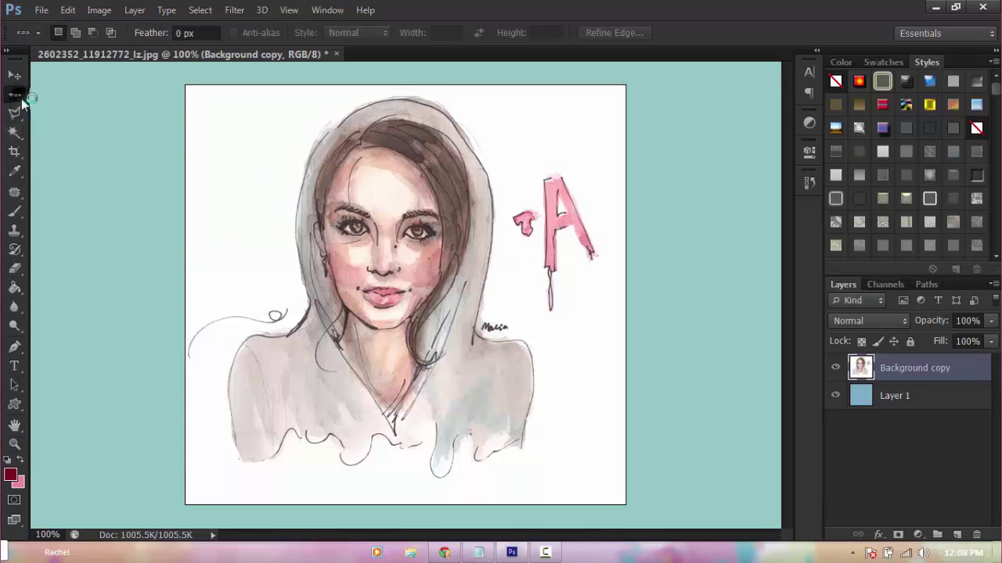
Step: Place a Single Column Marquee selection just left of the hood and fill it with the dark red foreground color
{"action": "left_click", "coordinate": [14, 93]}
{"action": "left_click", "coordinate": [78, 134]}
{"action": "left_click", "coordinate": [279, 177]}
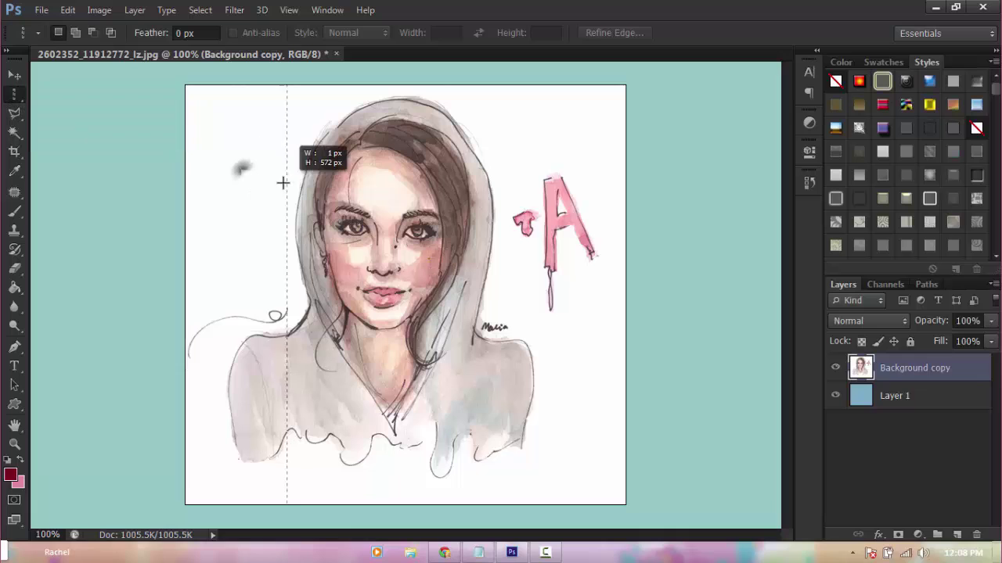
{"action": "left_click", "coordinate": [14, 444]}
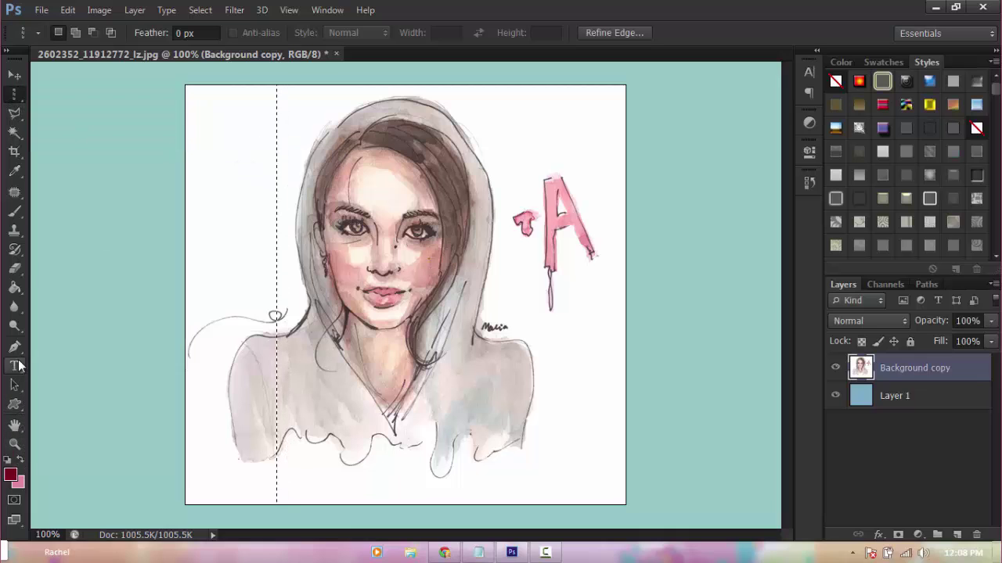
{"action": "left_click", "coordinate": [111, 195]}
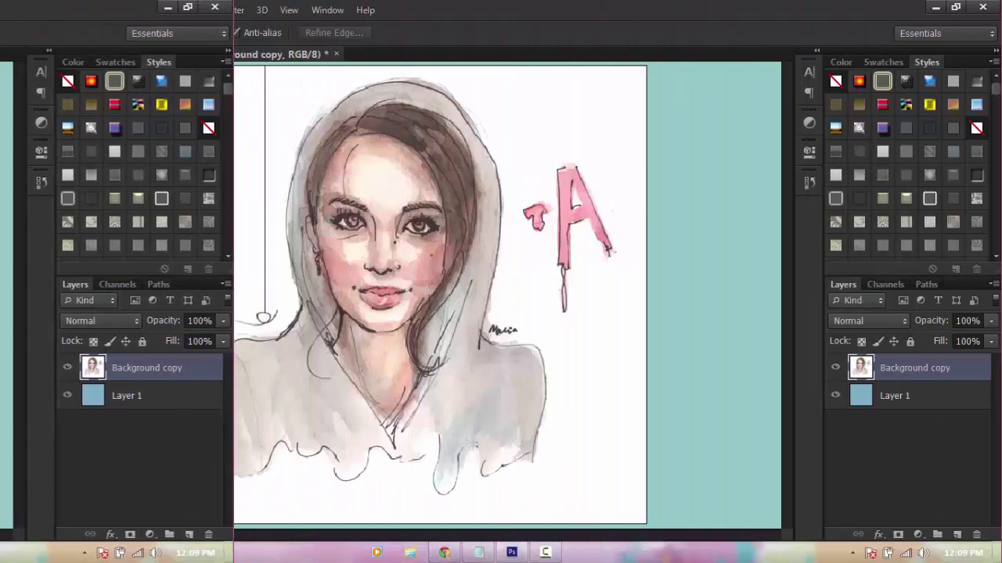
Step: Draw a freehand outline around the portrait with the Lasso tool and deselect it
{"action": "left_click", "coordinate": [14, 113]}
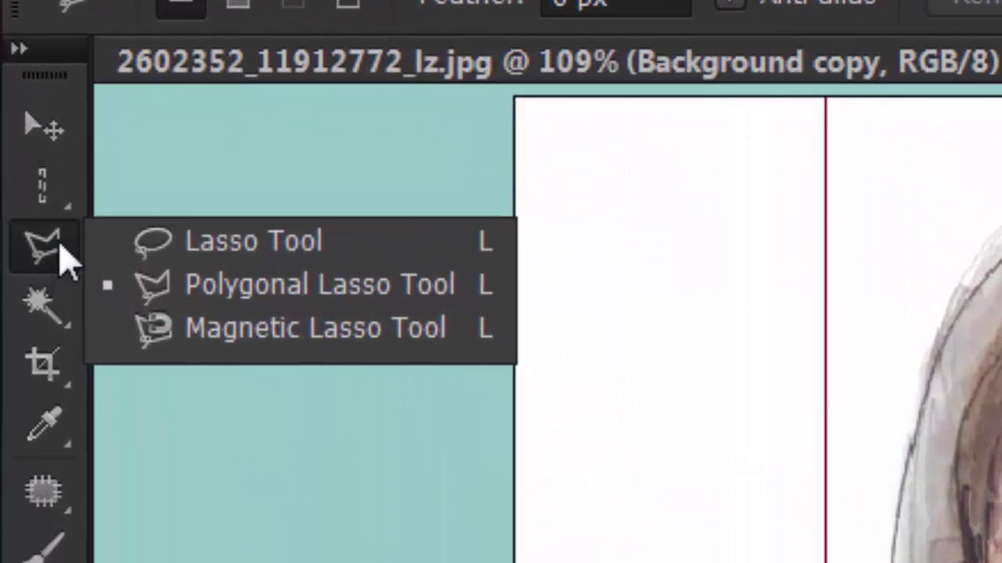
{"action": "left_click", "coordinate": [46, 205]}
{"action": "left_click_drag", "start_coordinate": [266, 262], "coordinate": [266, 266]}
{"action": "mouse_move", "coordinate": [17, 258]}
{"action": "left_mouse_down"}
{"action": "mouse_move", "coordinate": [182, 274]}
{"action": "mouse_move", "coordinate": [289, 299]}
{"action": "left_mouse_up"}
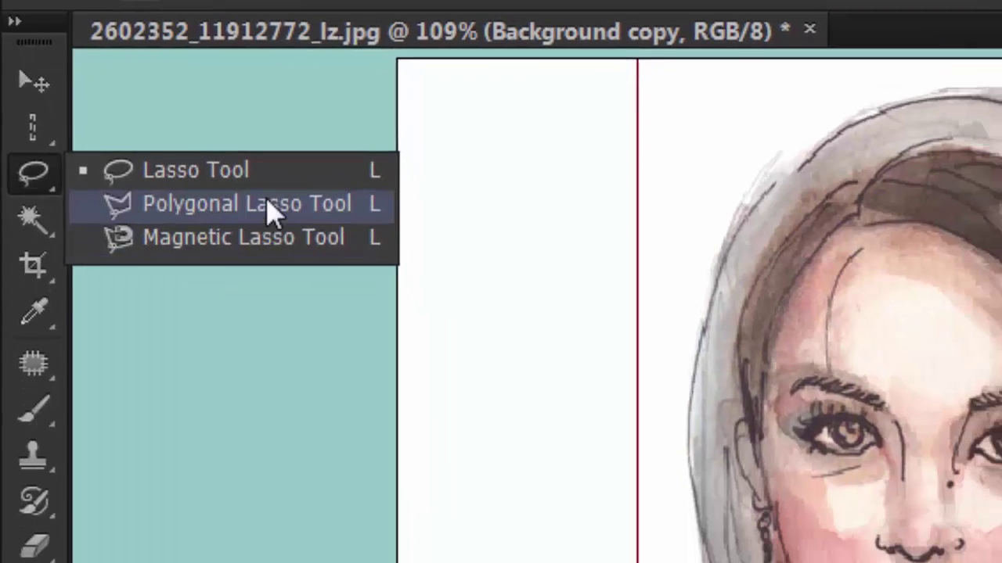
{"action": "left_click_drag", "start_coordinate": [270, 209], "coordinate": [235, 171]}
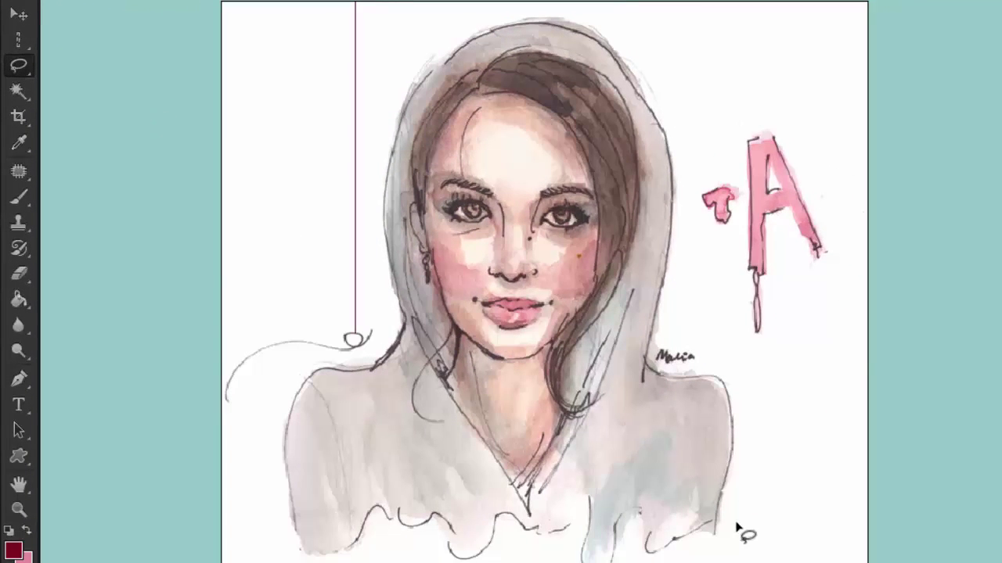
{"action": "left_click_drag", "start_coordinate": [736, 529], "coordinate": [750, 501]}
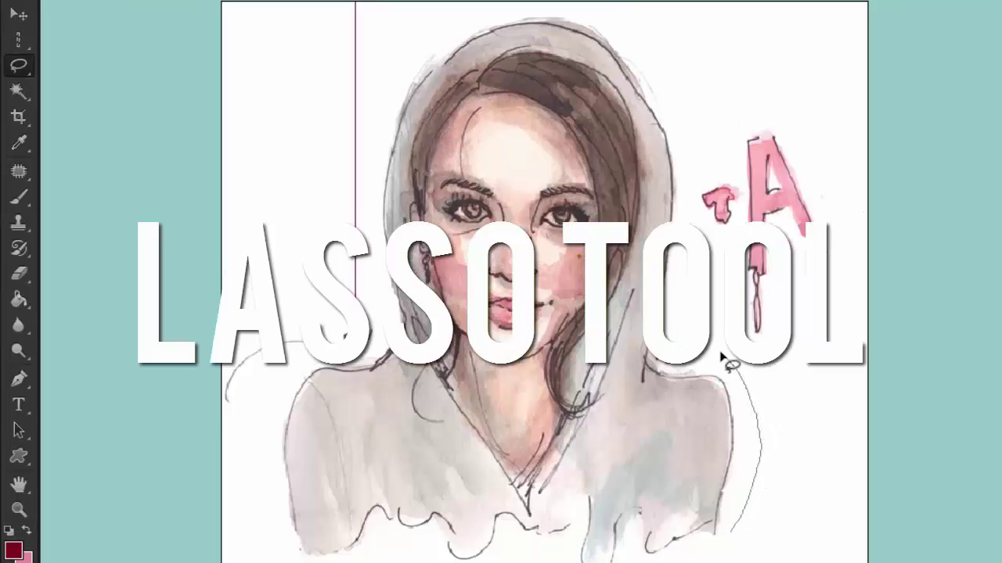
{"action": "mouse_move", "coordinate": [677, 362]}
{"action": "left_mouse_down"}
{"action": "mouse_move", "coordinate": [708, 324]}
{"action": "mouse_move", "coordinate": [702, 257]}
{"action": "left_mouse_up"}
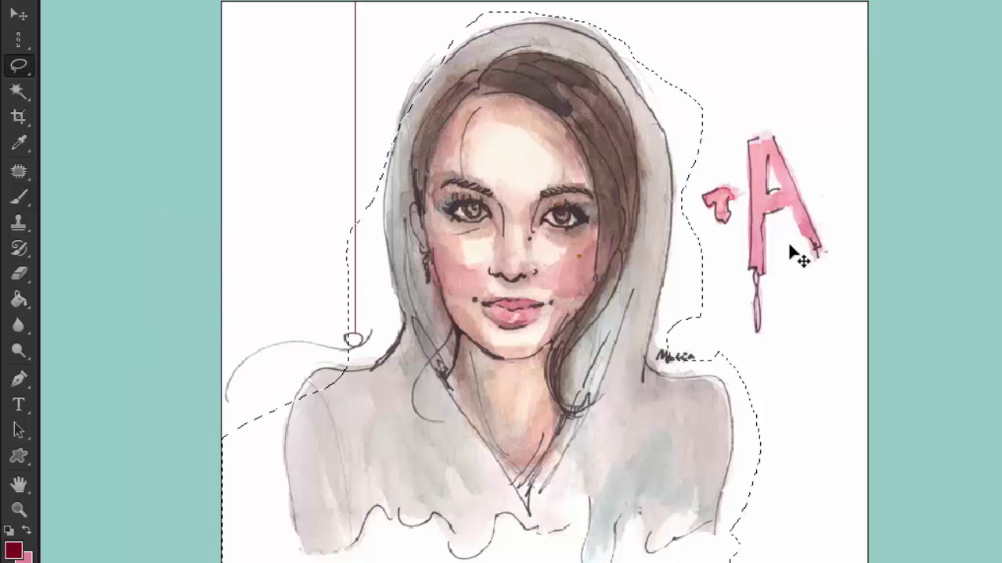
{"action": "key", "text": "ctrl+d"}
Step: Draw a freehand lasso selection around the pink lettering beside the portrait and deselect it
{"action": "mouse_move", "coordinate": [783, 284]}
{"action": "left_mouse_down"}
{"action": "mouse_move", "coordinate": [818, 289]}
{"action": "mouse_move", "coordinate": [847, 239]}
{"action": "left_mouse_up"}
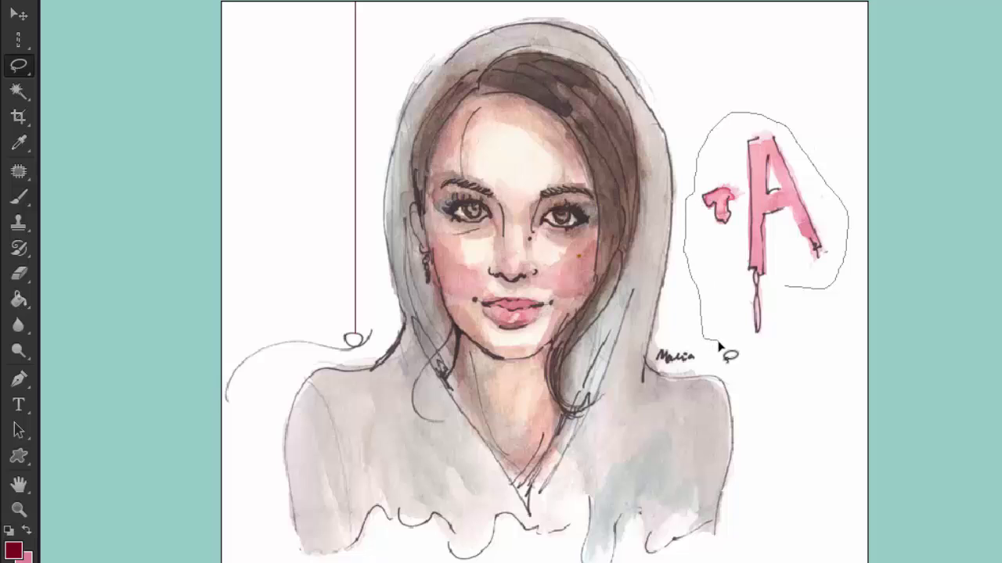
{"action": "left_click_drag", "start_coordinate": [720, 348], "coordinate": [725, 350]}
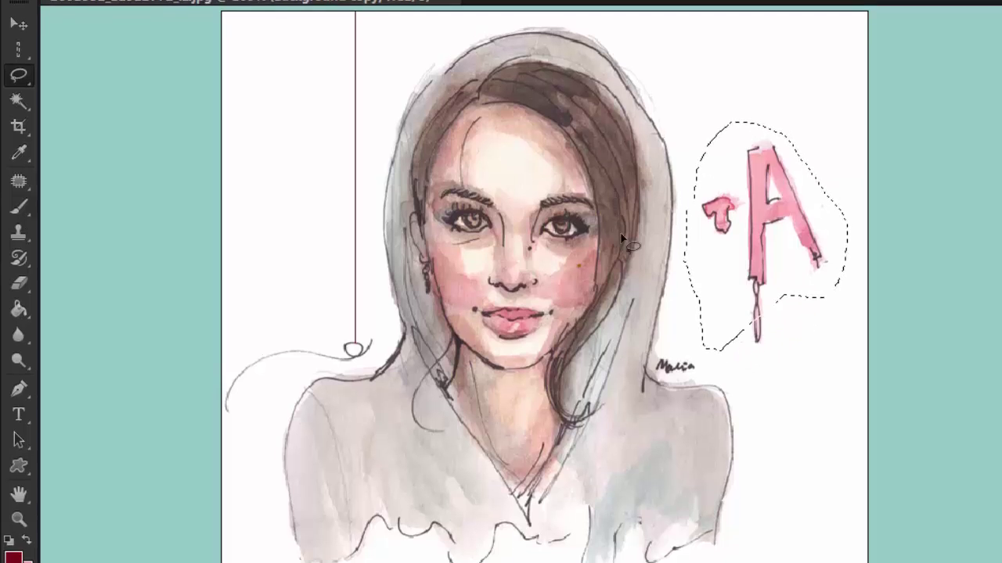
{"action": "left_click", "coordinate": [662, 271]}
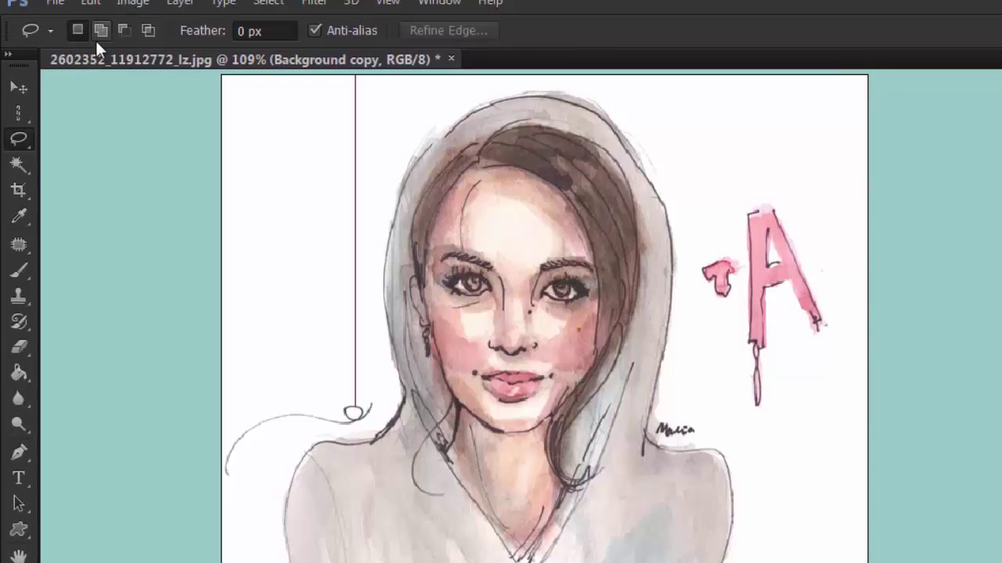
Step: Select the whole hooded figure with a straight-sided outline using the Polygonal Lasso tool
{"action": "right_click", "coordinate": [19, 138]}
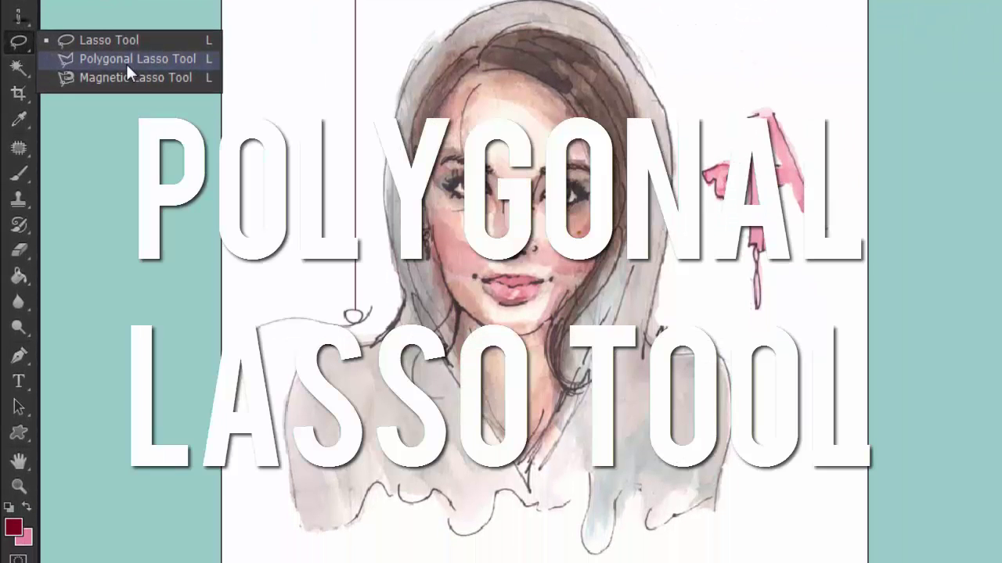
{"action": "left_click", "coordinate": [127, 62]}
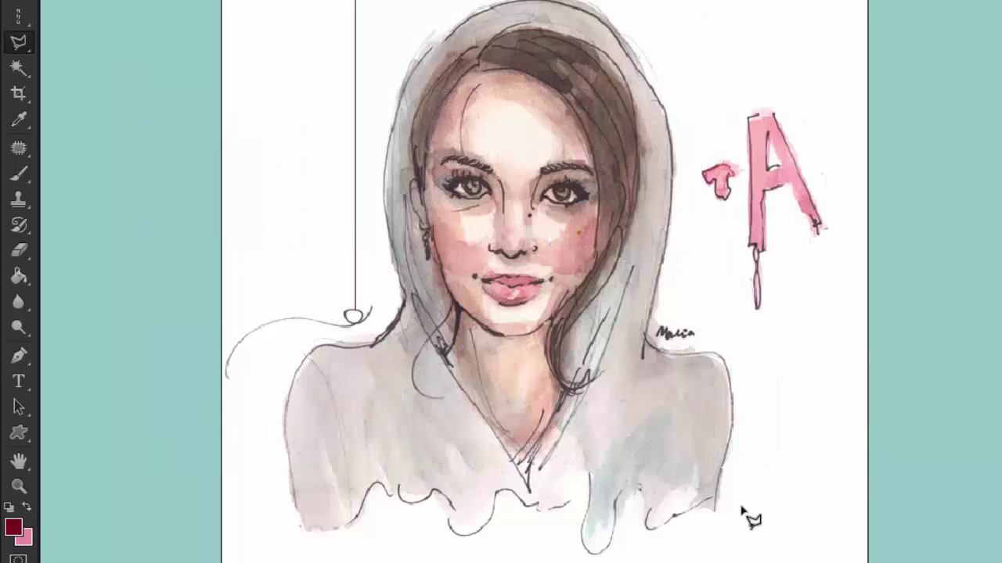
{"action": "left_click", "coordinate": [747, 453]}
{"action": "left_click", "coordinate": [741, 363]}
{"action": "left_click", "coordinate": [680, 92]}
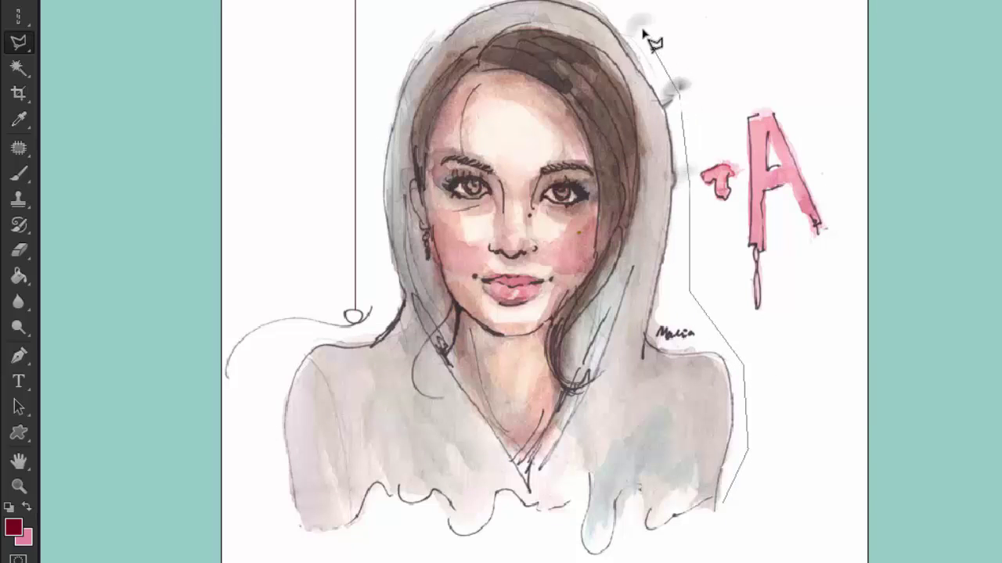
{"action": "left_click", "coordinate": [421, 26]}
{"action": "left_click", "coordinate": [370, 139]}
{"action": "left_click", "coordinate": [384, 330]}
{"action": "left_click", "coordinate": [354, 324]}
{"action": "left_click", "coordinate": [291, 340]}
{"action": "left_click", "coordinate": [248, 485]}
{"action": "left_click", "coordinate": [272, 516]}
{"action": "left_click", "coordinate": [298, 529]}
{"action": "left_click", "coordinate": [384, 552]}
{"action": "double_click", "coordinate": [581, 557]}
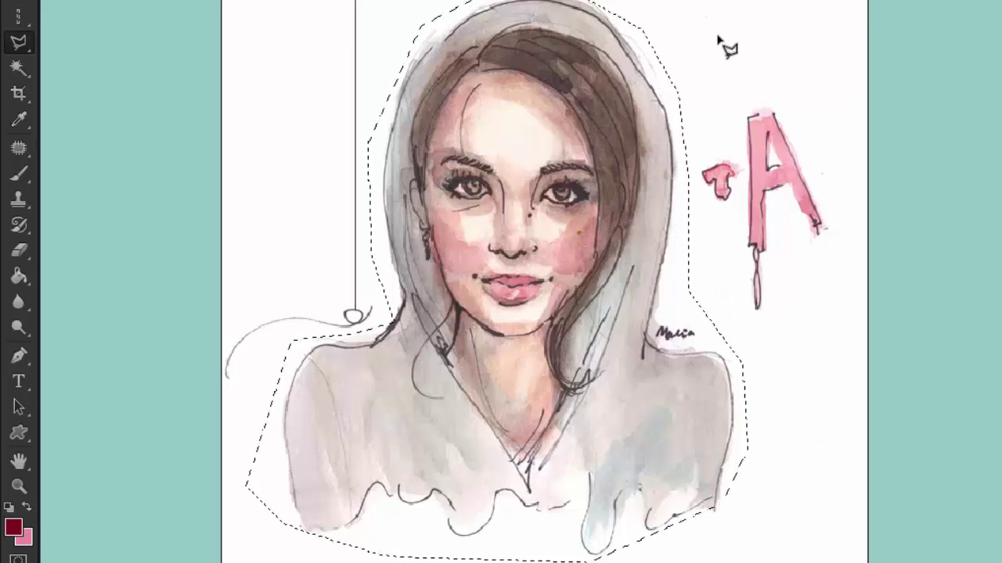
Step: Draw a straight-sided Polygonal Lasso outline from the blank area beside the figure across the hood to the face edge and deselect it
{"action": "left_click", "coordinate": [270, 234]}
{"action": "left_click", "coordinate": [325, 220]}
{"action": "left_click", "coordinate": [428, 223]}
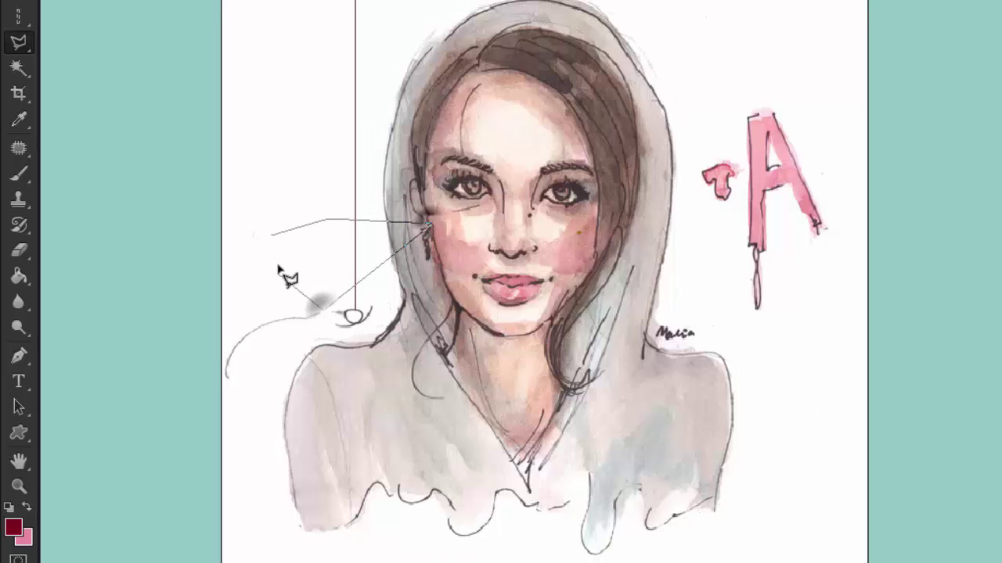
{"action": "left_click", "coordinate": [270, 234]}
{"action": "mouse_move", "coordinate": [287, 290]}
{"action": "left_mouse_down"}
{"action": "mouse_move", "coordinate": [648, 284]}
{"action": "mouse_move", "coordinate": [743, 358]}
{"action": "mouse_move", "coordinate": [704, 235]}
{"action": "mouse_move", "coordinate": [744, 160]}
{"action": "mouse_move", "coordinate": [789, 200]}
{"action": "left_mouse_up"}
{"action": "key", "text": "ctrl+d"}
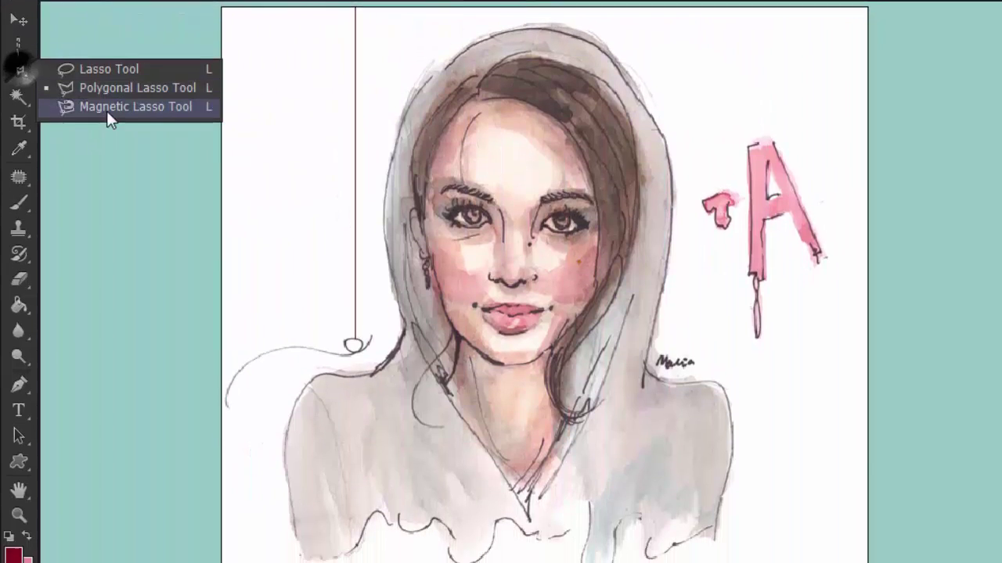
Step: Trace the hooded figure's outer edge with the Magnetic Lasso tool into a closed selection and deselect it
{"action": "left_click", "coordinate": [107, 114]}
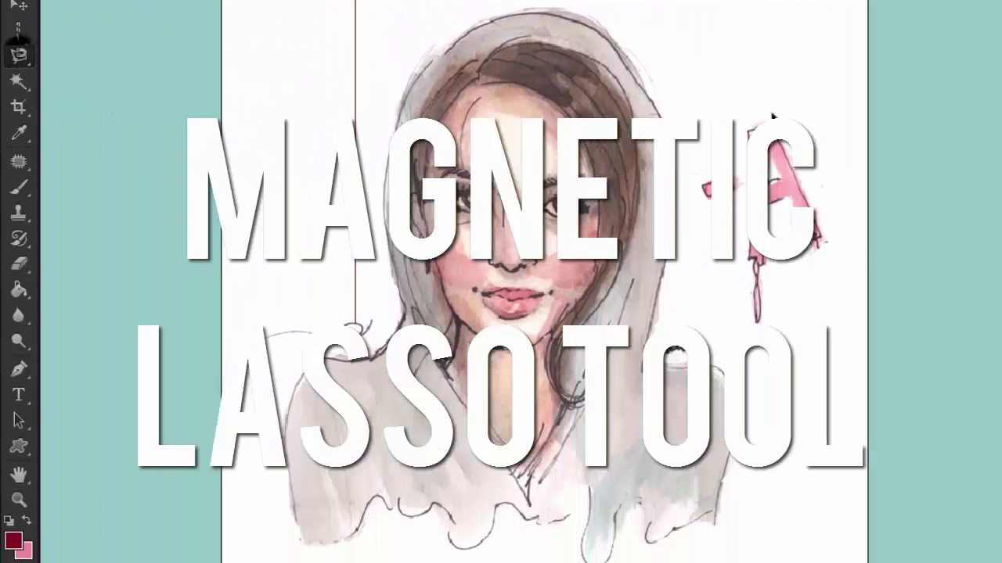
{"action": "left_click", "coordinate": [717, 515]}
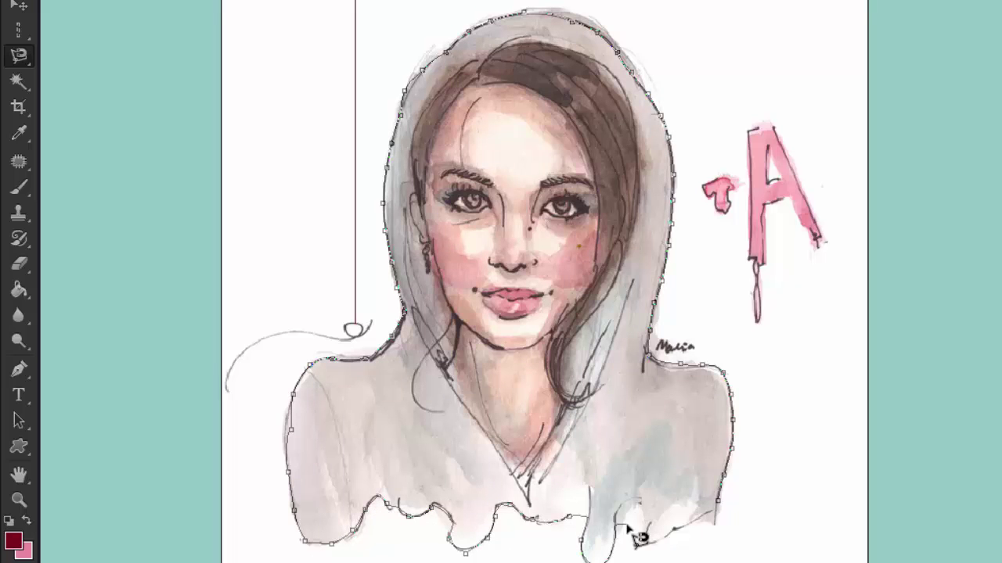
{"action": "left_click", "coordinate": [719, 526]}
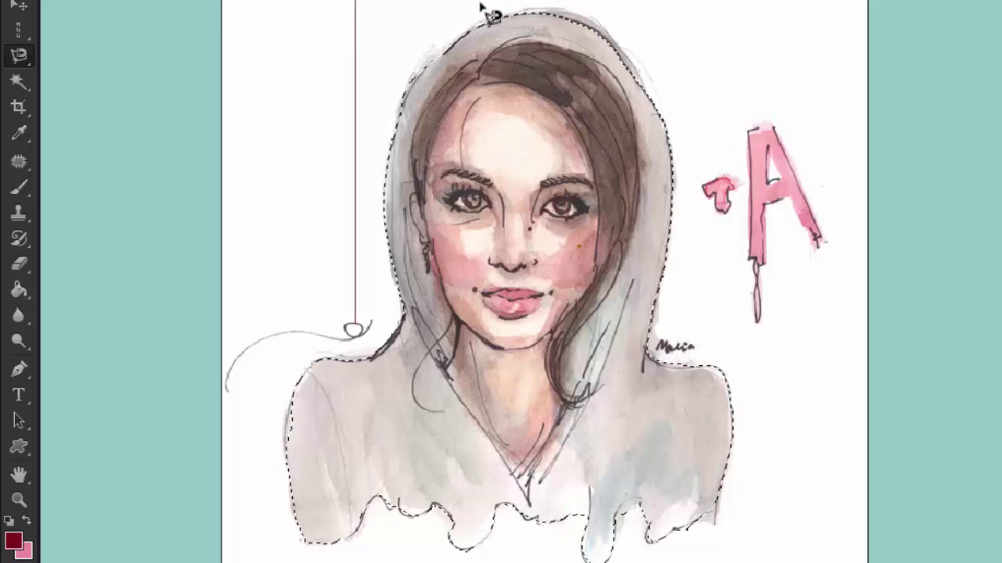
{"action": "key", "text": "ctrl+d"}
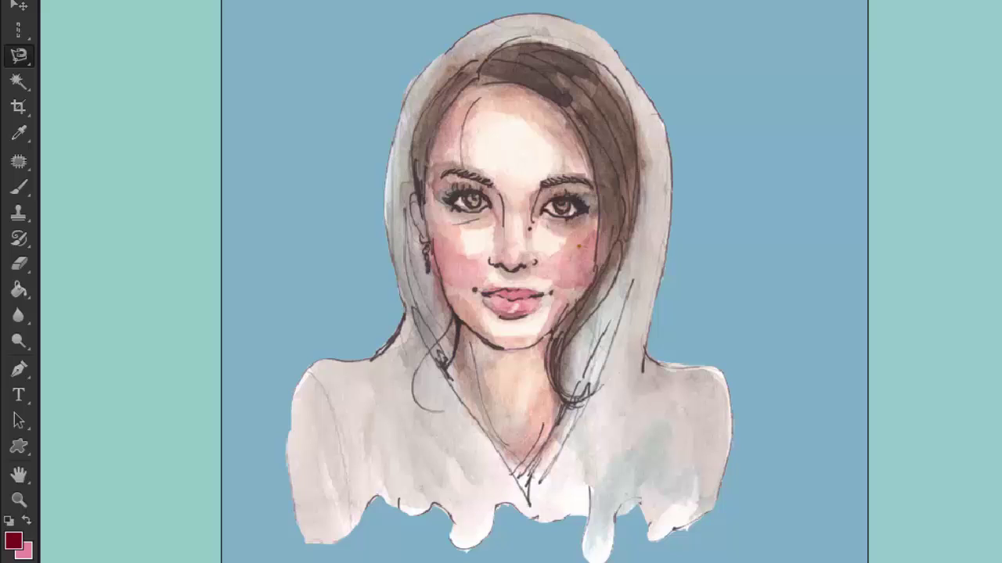
Step: Make quick selections on the cheek and the hair beside the neck with the Quick Selection tool and deselect them
{"action": "left_click", "coordinate": [19, 82]}
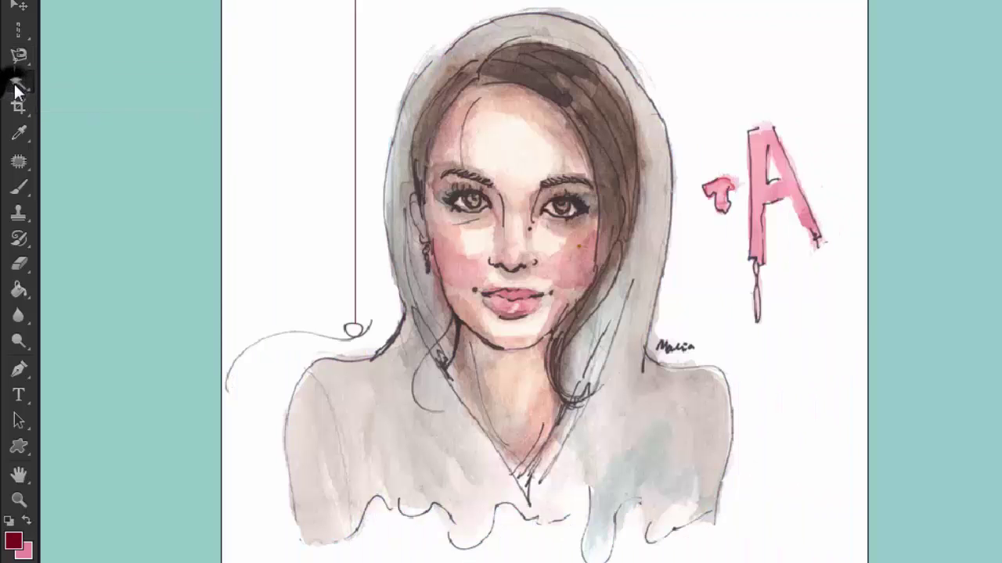
{"action": "left_click_drag", "start_coordinate": [19, 83], "coordinate": [79, 80]}
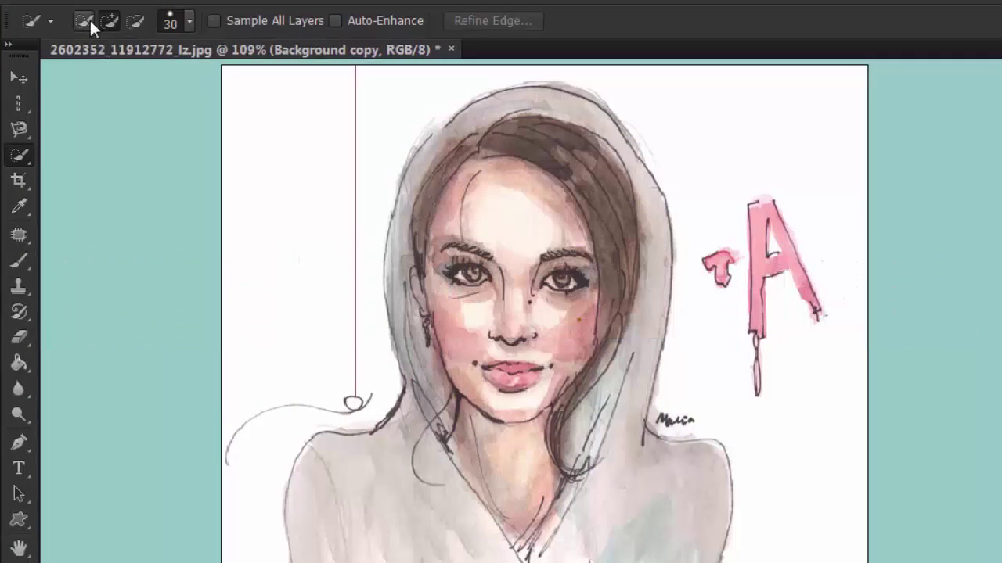
{"action": "left_click", "coordinate": [82, 22]}
{"action": "left_click", "coordinate": [489, 313]}
{"action": "left_click", "coordinate": [568, 480]}
{"action": "left_click", "coordinate": [599, 382]}
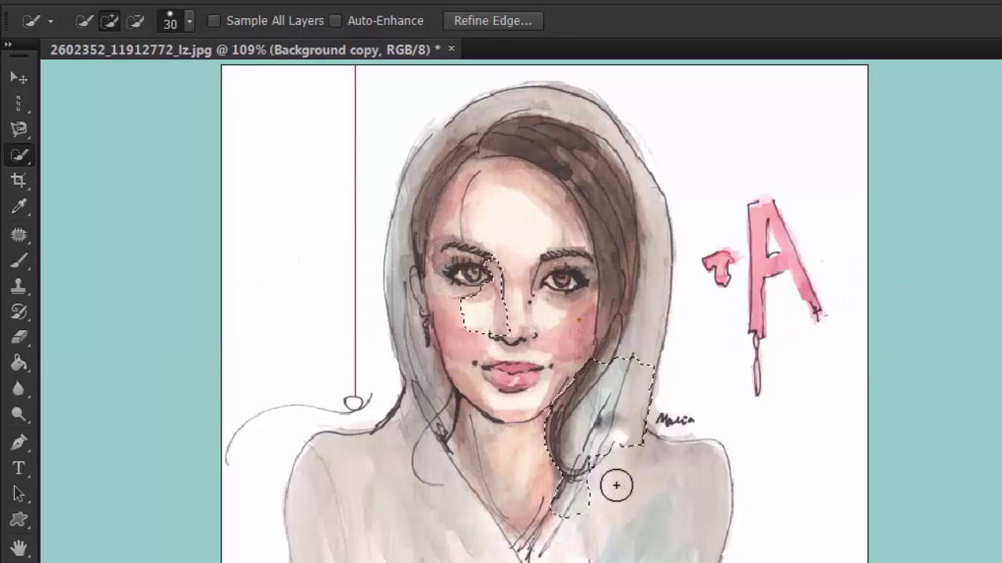
{"action": "key", "text": "ctrl+d"}
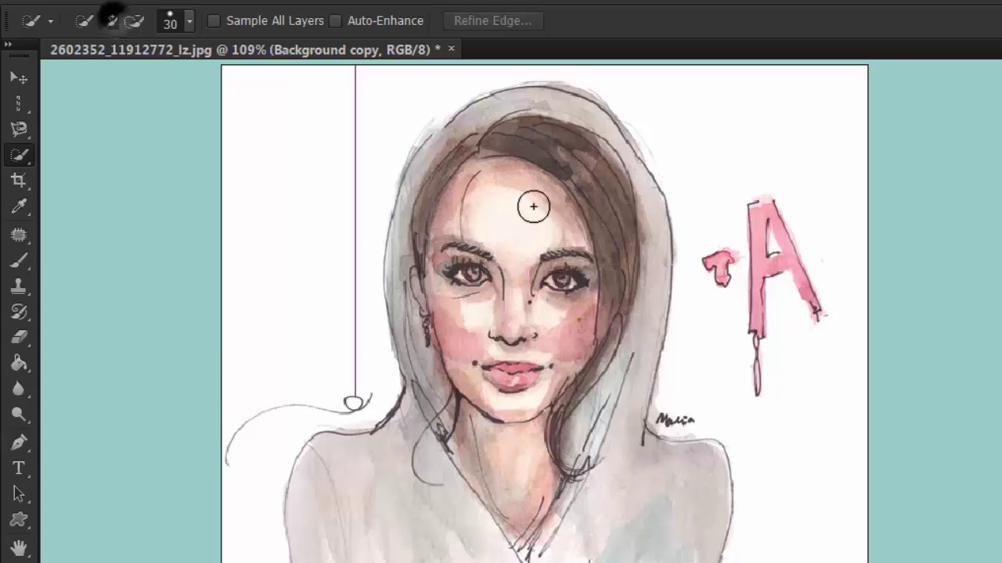
Step: Build up a quick selection over the face, hair, hood and shoulders of the figure in add mode
{"action": "left_click_drag", "start_coordinate": [539, 242], "coordinate": [566, 156]}
{"action": "left_click", "coordinate": [632, 276]}
{"action": "left_click", "coordinate": [581, 519]}
{"action": "left_click_drag", "start_coordinate": [409, 479], "coordinate": [340, 519]}
{"action": "mouse_move", "coordinate": [630, 561]}
{"action": "left_mouse_down"}
{"action": "mouse_move", "coordinate": [661, 550]}
{"action": "mouse_move", "coordinate": [650, 559]}
{"action": "mouse_move", "coordinate": [607, 509]}
{"action": "mouse_move", "coordinate": [483, 331]}
{"action": "mouse_move", "coordinate": [478, 410]}
{"action": "mouse_move", "coordinate": [563, 397]}
{"action": "mouse_move", "coordinate": [522, 511]}
{"action": "mouse_move", "coordinate": [547, 541]}
{"action": "mouse_move", "coordinate": [443, 309]}
{"action": "left_mouse_up"}
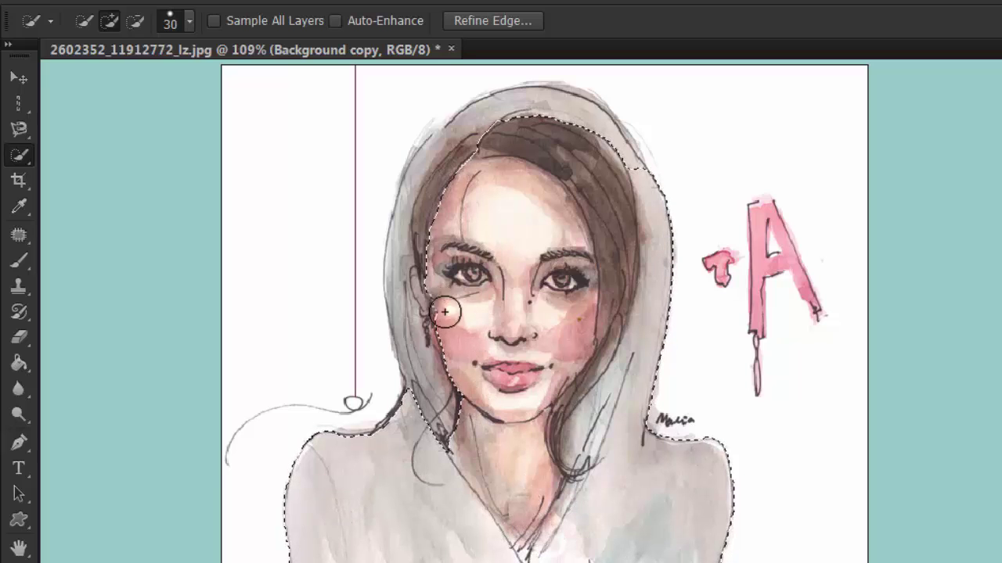
Step: Subtract parts of the face, hood and one shoulder from the quick selection and deselect everything
{"action": "left_click", "coordinate": [136, 22]}
{"action": "mouse_move", "coordinate": [564, 247]}
{"action": "left_mouse_down"}
{"action": "mouse_move", "coordinate": [544, 316]}
{"action": "mouse_move", "coordinate": [595, 391]}
{"action": "left_mouse_up"}
{"action": "mouse_move", "coordinate": [687, 437]}
{"action": "left_mouse_down"}
{"action": "mouse_move", "coordinate": [670, 481]}
{"action": "mouse_move", "coordinate": [618, 458]}
{"action": "mouse_move", "coordinate": [610, 418]}
{"action": "mouse_move", "coordinate": [595, 484]}
{"action": "mouse_move", "coordinate": [618, 500]}
{"action": "mouse_move", "coordinate": [607, 521]}
{"action": "mouse_move", "coordinate": [626, 497]}
{"action": "left_mouse_up"}
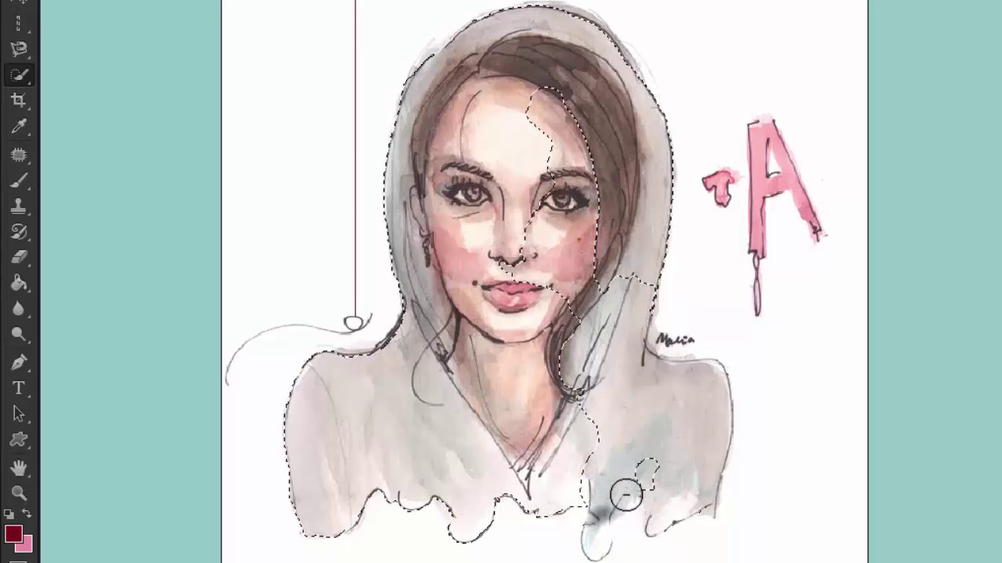
{"action": "key", "text": "ctrl+d"}
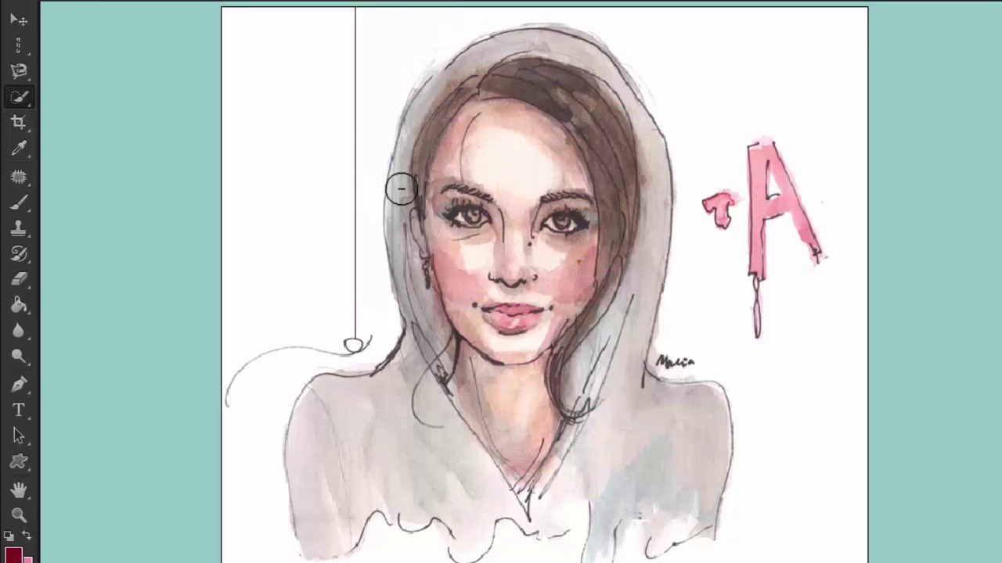
Step: Set the Quick Selection brush to 89 px size and 44% hardness, and view the options for size control
{"action": "left_click", "coordinate": [177, 16]}
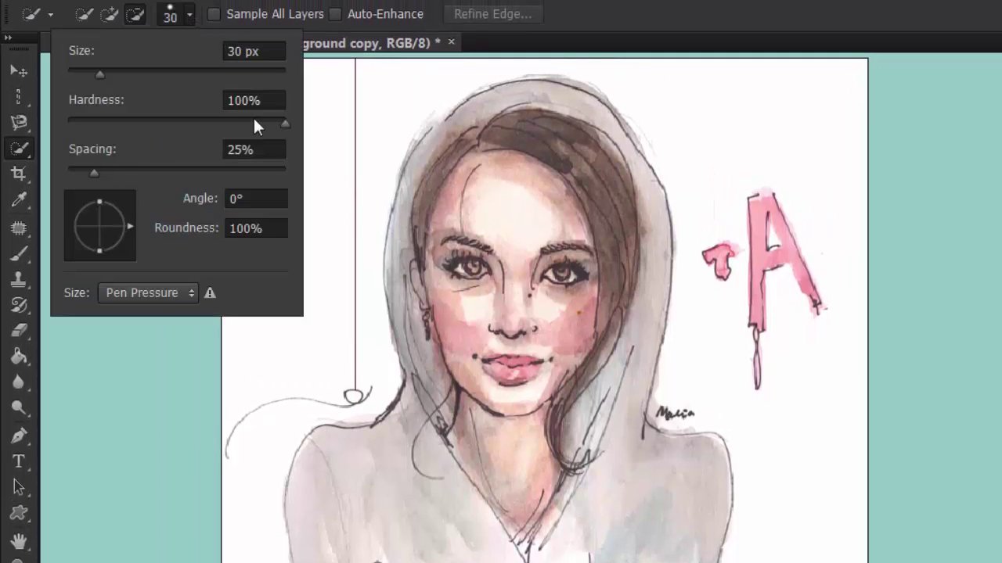
{"action": "left_click_drag", "start_coordinate": [126, 74], "coordinate": [156, 73]}
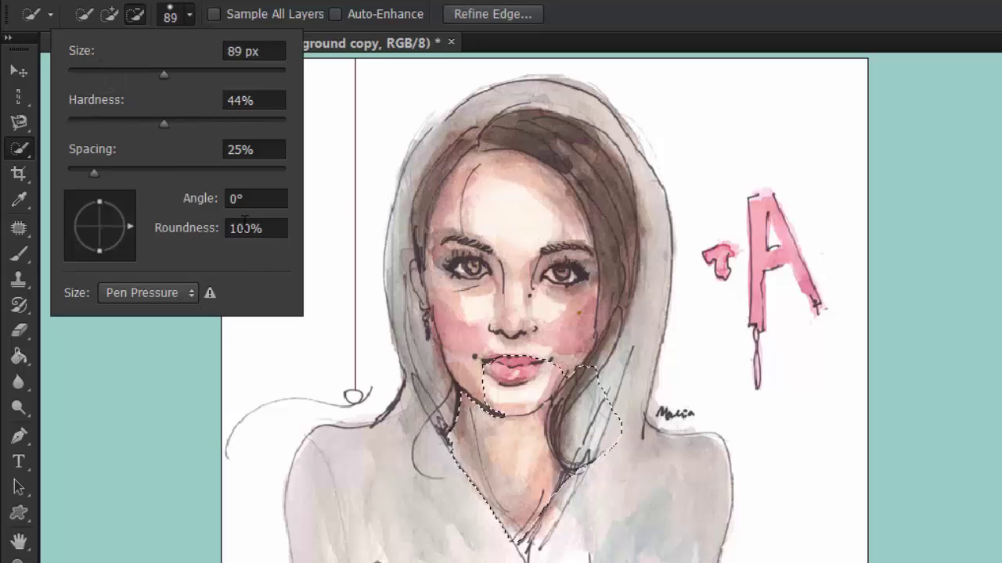
{"action": "left_click", "coordinate": [165, 291]}
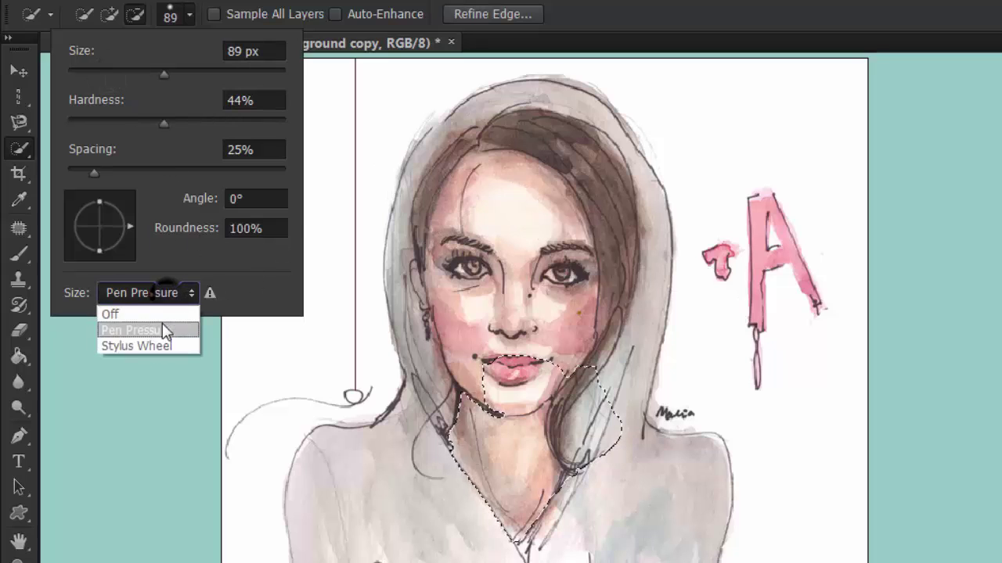
Step: Enlarge the Quick Selection brush to 125 px and select the whole hooded figure
{"action": "left_click", "coordinate": [189, 11]}
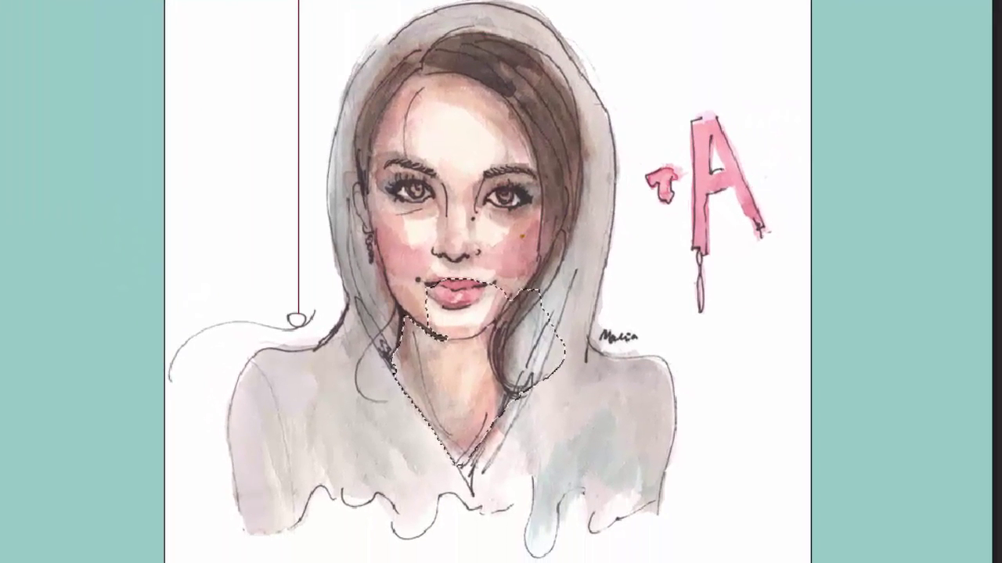
{"action": "left_click", "coordinate": [119, 1]}
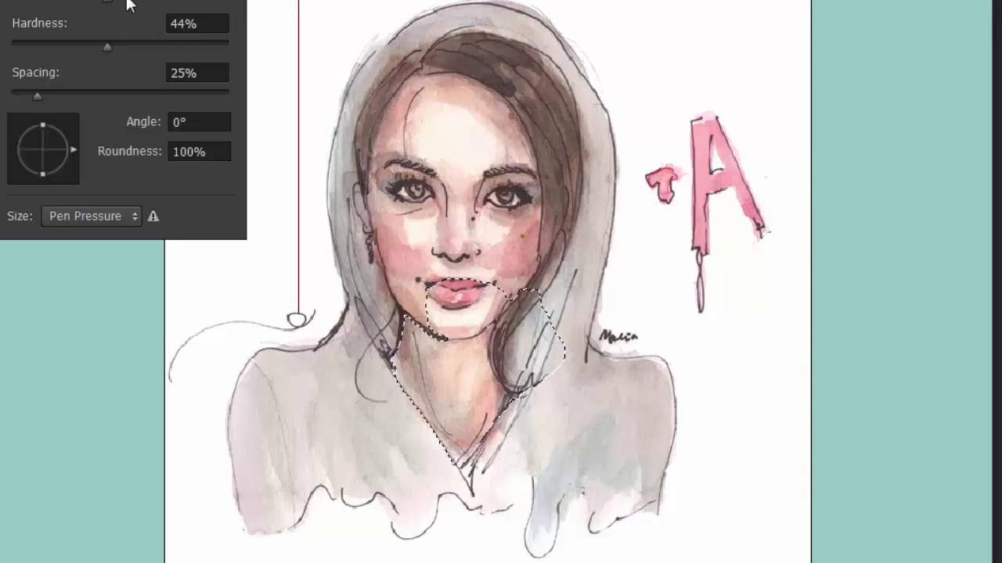
{"action": "mouse_move", "coordinate": [494, 150]}
{"action": "left_mouse_down"}
{"action": "mouse_move", "coordinate": [493, 83]}
{"action": "mouse_move", "coordinate": [339, 411]}
{"action": "mouse_move", "coordinate": [556, 384]}
{"action": "mouse_move", "coordinate": [516, 216]}
{"action": "mouse_move", "coordinate": [536, 197]}
{"action": "mouse_move", "coordinate": [551, 238]}
{"action": "mouse_move", "coordinate": [554, 157]}
{"action": "mouse_move", "coordinate": [552, 167]}
{"action": "left_mouse_up"}
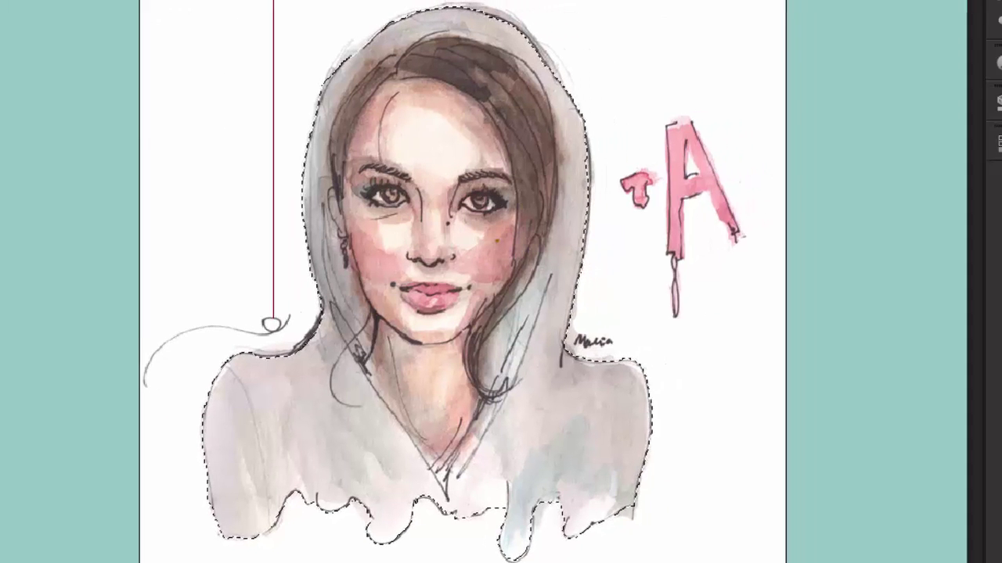
Step: Open Refine Edge for the figure's selection and set the preview to On Black
{"action": "key", "text": "ctrl+alt+r"}
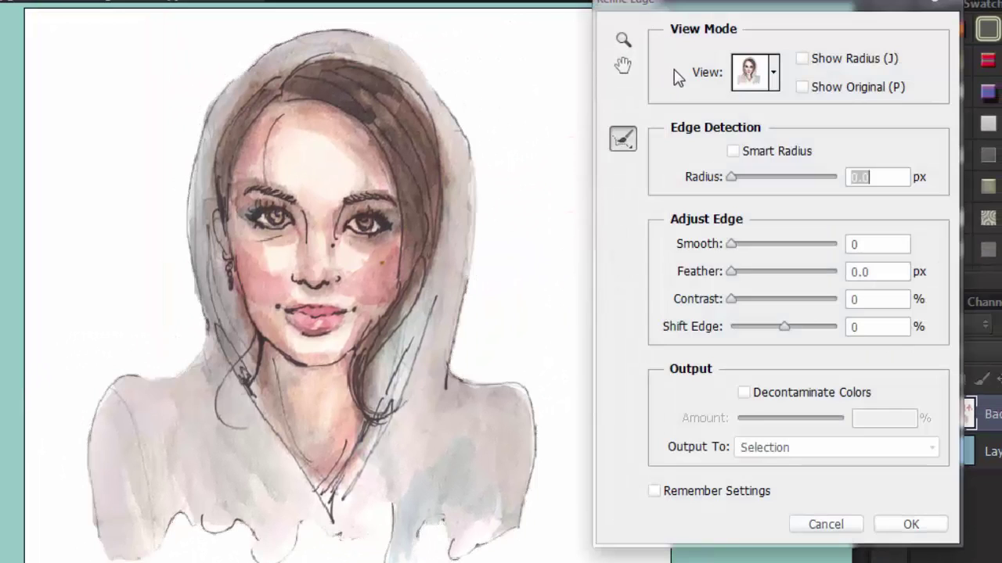
{"action": "left_click", "coordinate": [763, 75]}
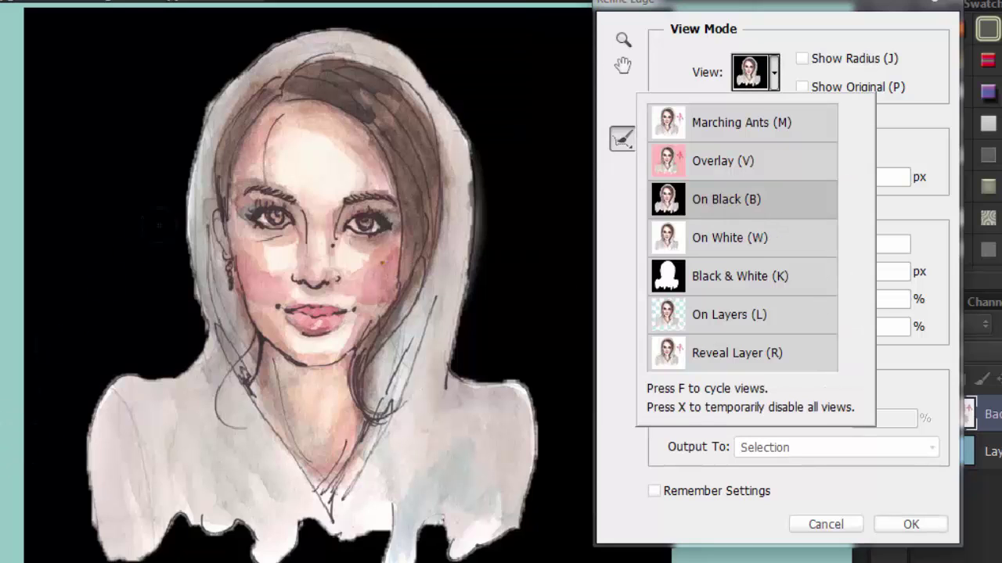
{"action": "left_click", "coordinate": [773, 71]}
Step: Set Smooth to 32, Feather to 1.6 px and Contrast to 72%, and compare the edge with the original selection
{"action": "left_click_drag", "start_coordinate": [731, 242], "coordinate": [748, 272]}
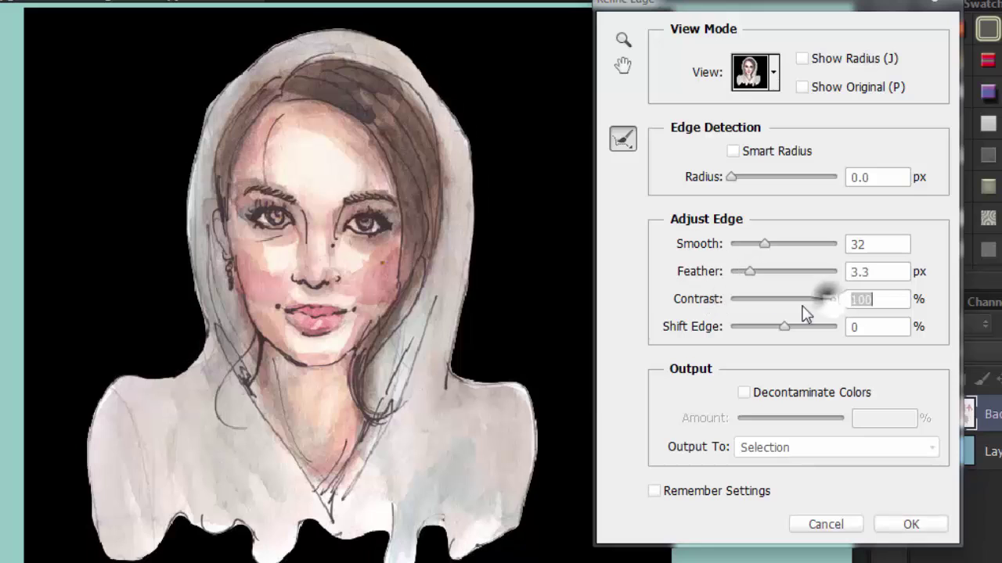
{"action": "mouse_move", "coordinate": [753, 305]}
{"action": "left_mouse_down"}
{"action": "mouse_move", "coordinate": [714, 310]}
{"action": "mouse_move", "coordinate": [734, 304]}
{"action": "left_mouse_up"}
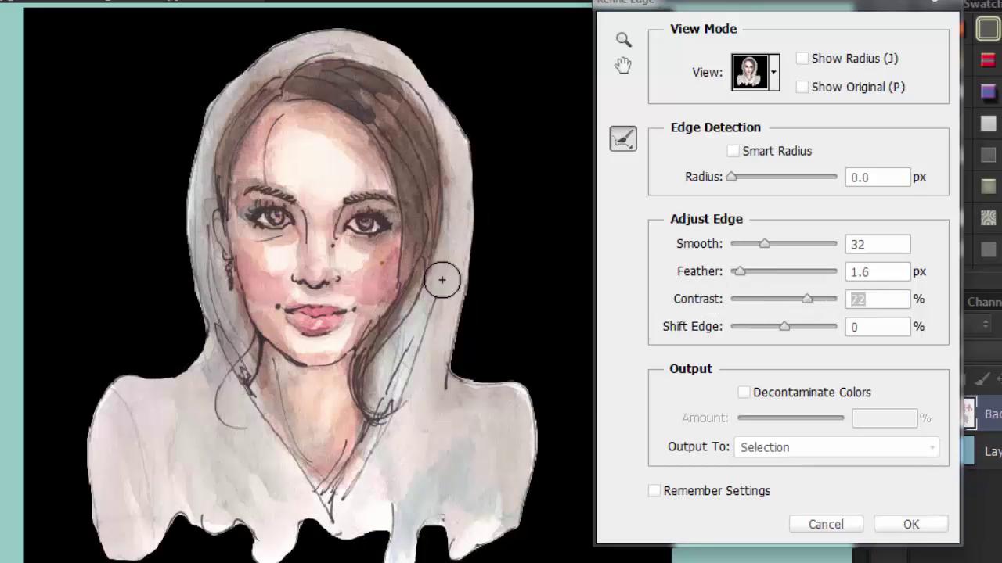
{"action": "left_click", "coordinate": [851, 89]}
{"action": "left_click", "coordinate": [853, 92]}
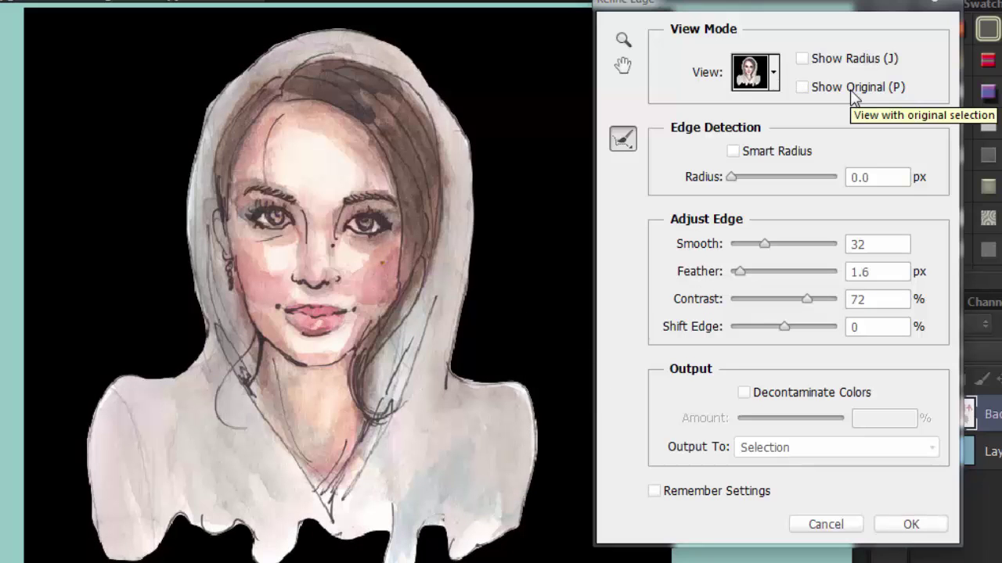
{"action": "left_click", "coordinate": [820, 100]}
{"action": "left_click", "coordinate": [818, 101]}
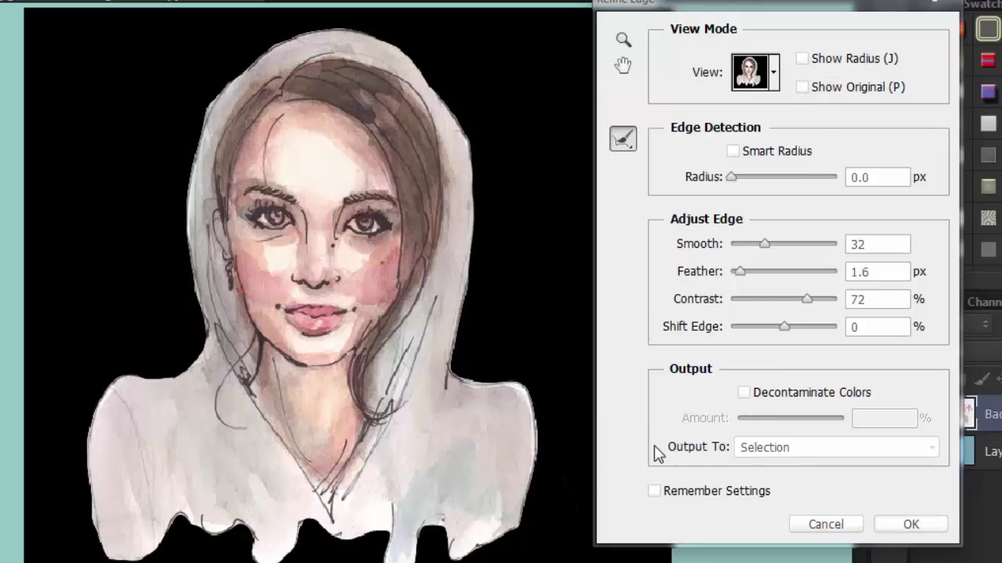
Step: Try Shift Edge at -100% and +100%, bring it back toward the middle and apply the refined edge
{"action": "left_click_drag", "start_coordinate": [783, 332], "coordinate": [615, 336]}
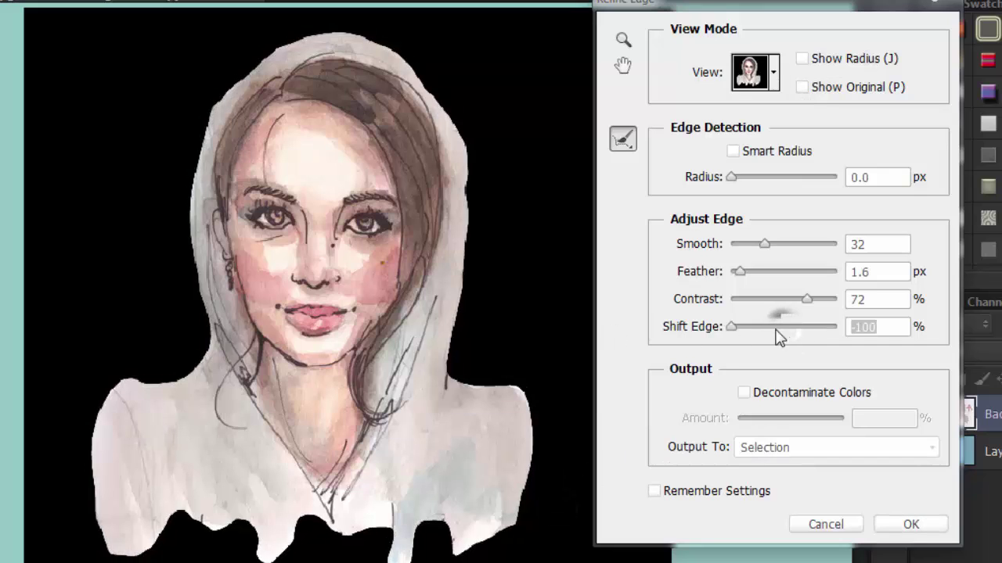
{"action": "left_click_drag", "start_coordinate": [731, 328], "coordinate": [841, 328]}
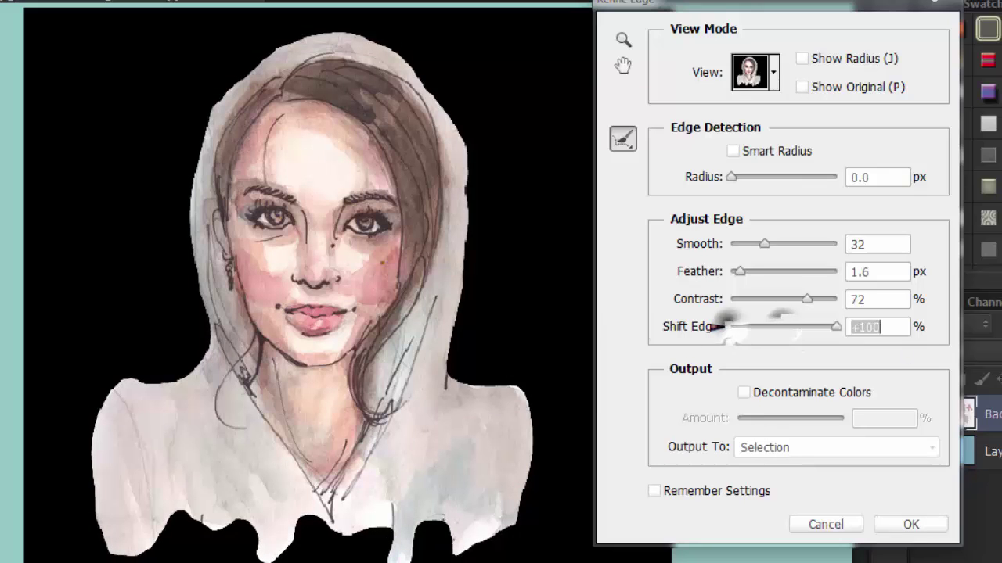
{"action": "left_click", "coordinate": [770, 329]}
{"action": "left_click", "coordinate": [911, 525]}
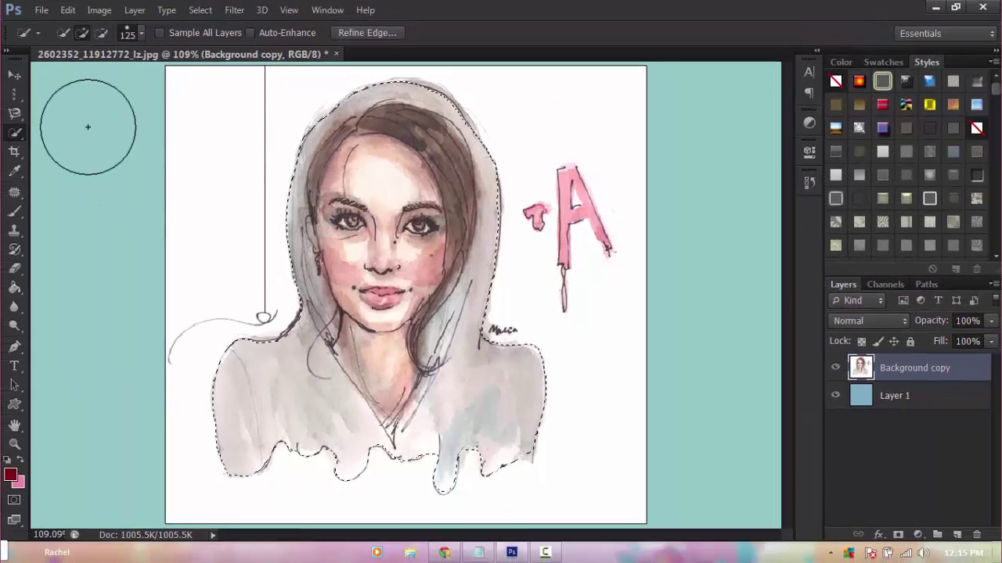
Step: Copy the selected figure to a new layer, toggle Background copy to check the cutout, and leave the new layer hidden
{"action": "right_click", "coordinate": [332, 183]}
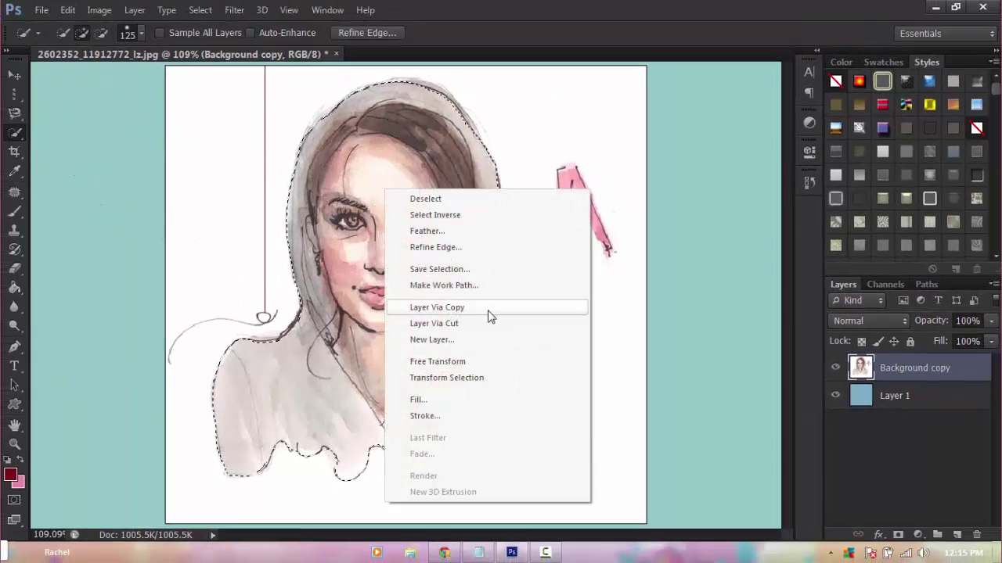
{"action": "left_click", "coordinate": [550, 304]}
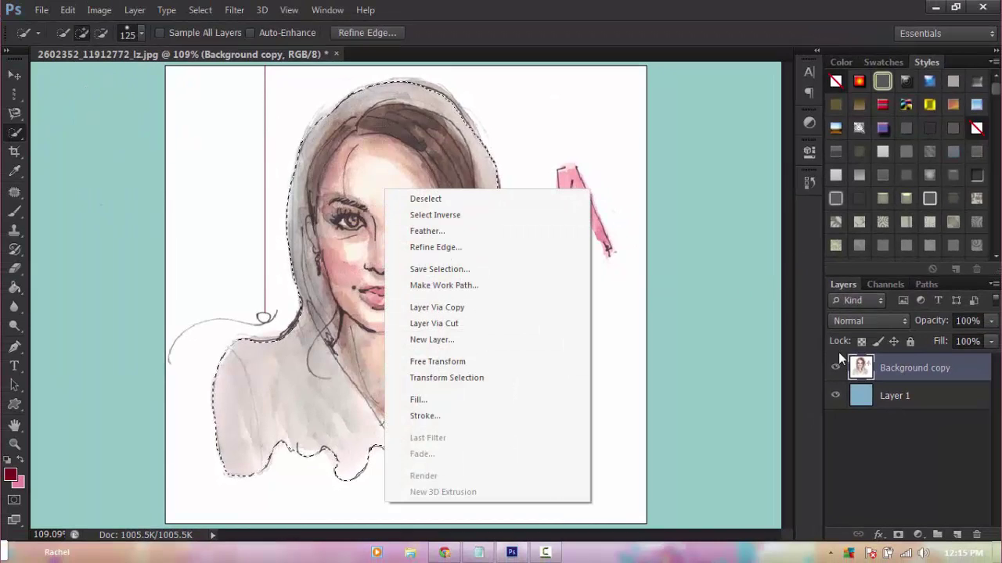
{"action": "key", "text": "v"}
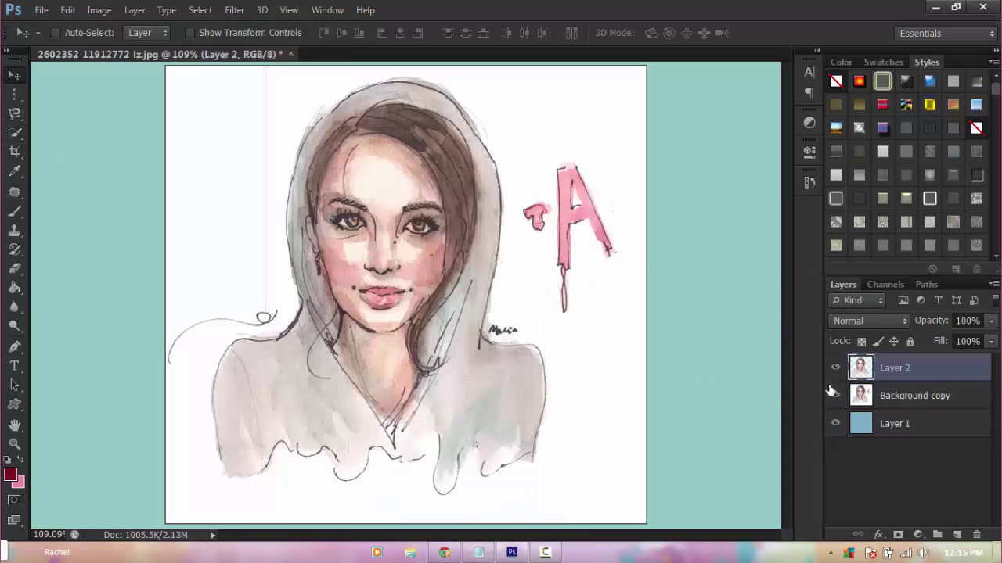
{"action": "left_click", "coordinate": [835, 396]}
{"action": "left_click", "coordinate": [835, 396]}
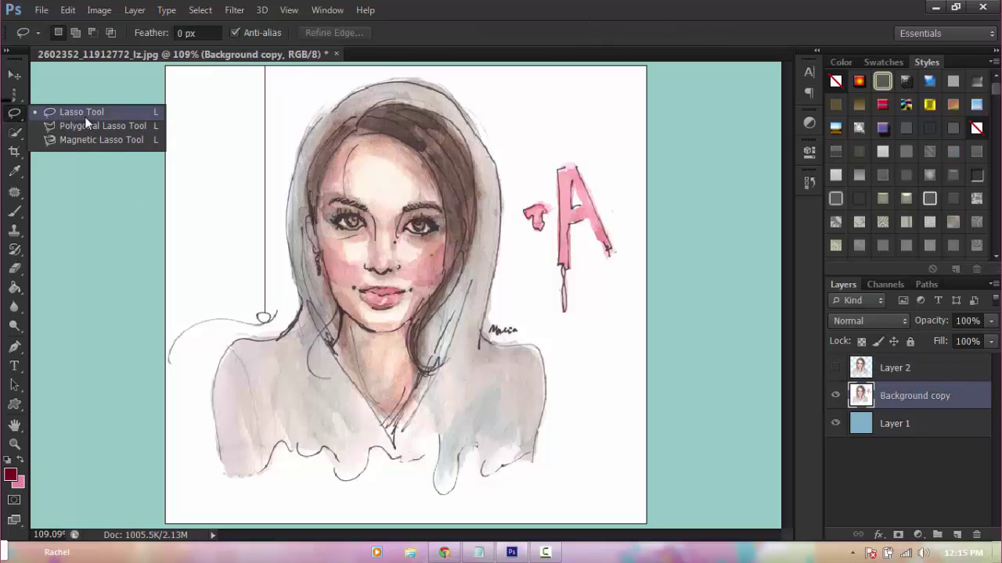
Step: Select the portrait's face and hair on the Background copy layer with the Quick Selection tool
{"action": "left_click", "coordinate": [115, 141]}
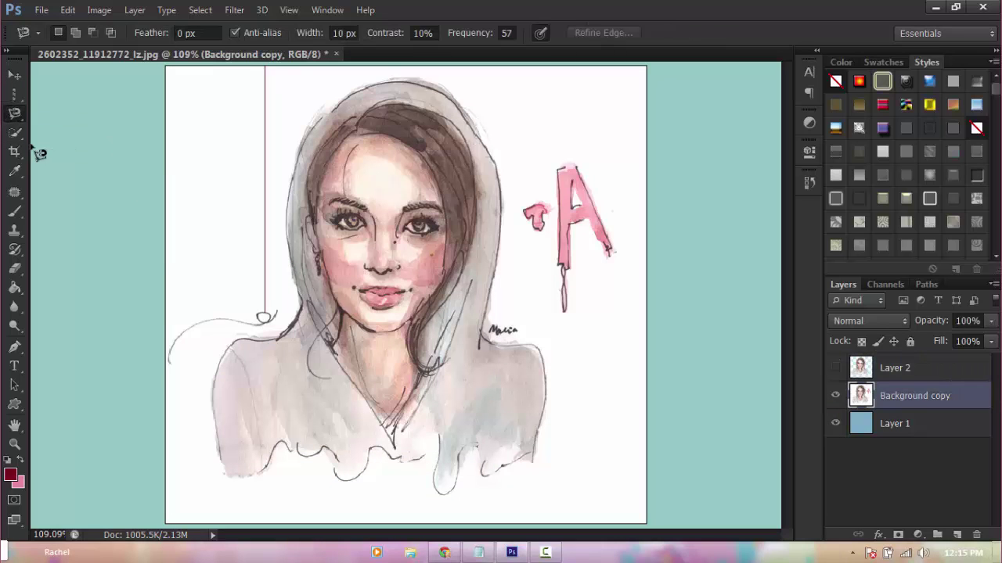
{"action": "left_click", "coordinate": [19, 134]}
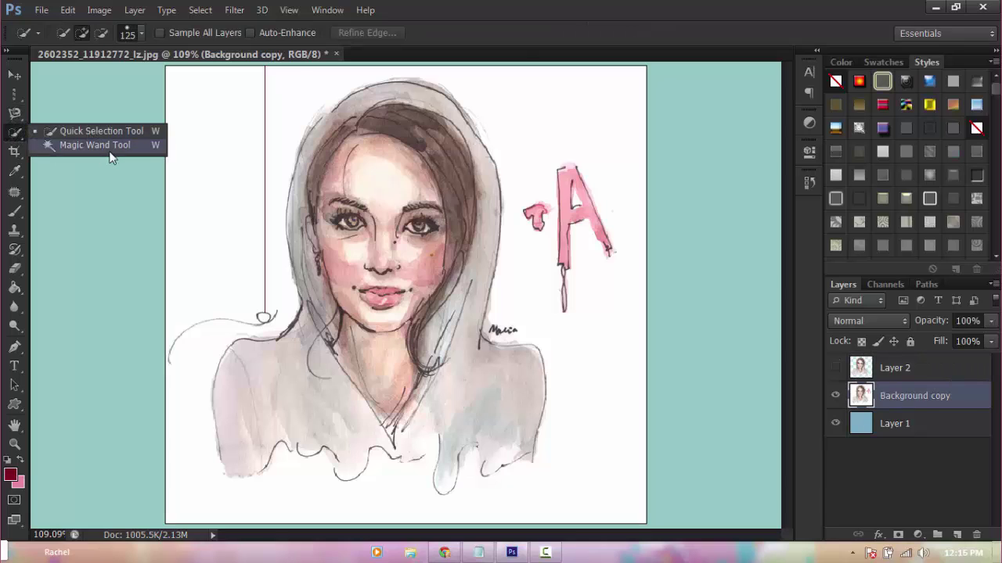
{"action": "left_click", "coordinate": [119, 132]}
{"action": "mouse_move", "coordinate": [368, 204]}
{"action": "left_mouse_down"}
{"action": "mouse_move", "coordinate": [412, 218]}
{"action": "mouse_move", "coordinate": [354, 208]}
{"action": "mouse_move", "coordinate": [317, 174]}
{"action": "left_mouse_up"}
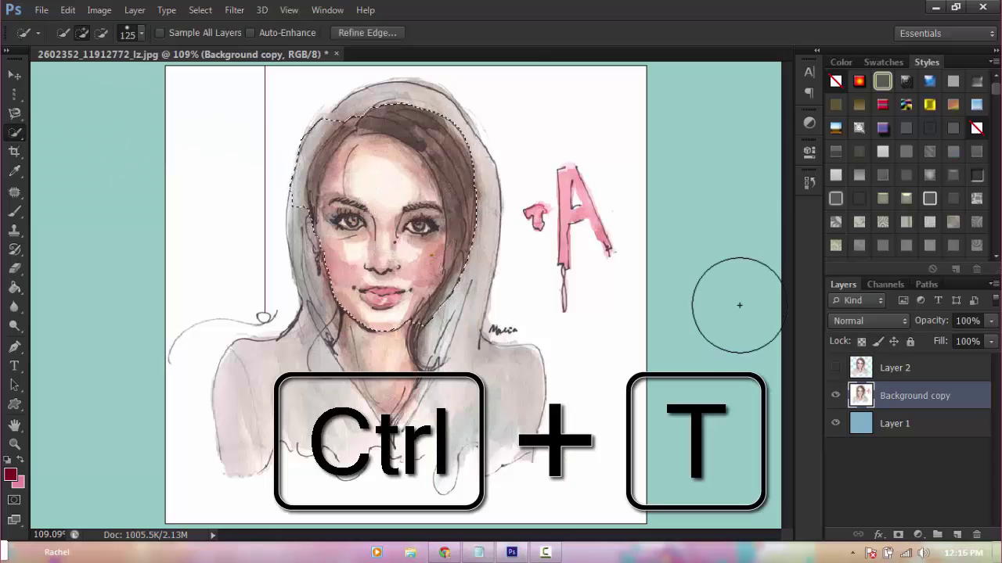
Step: Try Free Transform on the selected face, stretching it slightly wider, and cancel the transformation
{"action": "key", "text": "ctrl+t"}
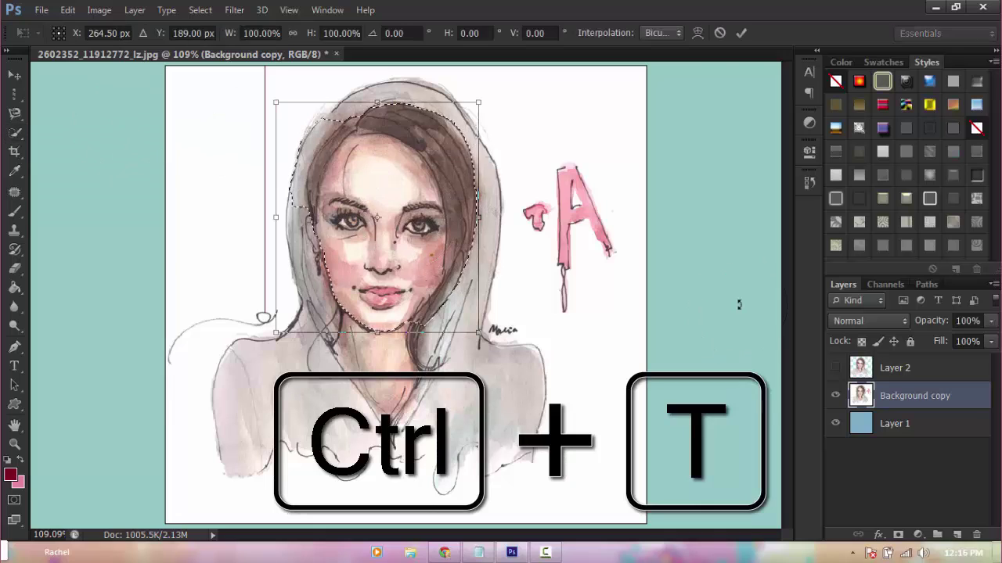
{"action": "left_click", "coordinate": [714, 34]}
{"action": "right_click", "coordinate": [403, 227]}
{"action": "left_click", "coordinate": [482, 400]}
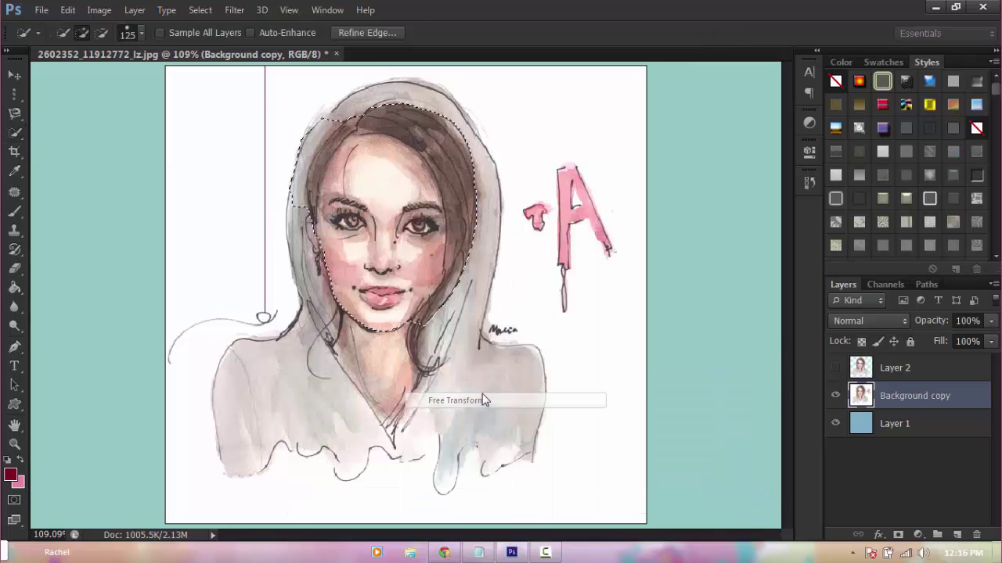
{"action": "left_click_drag", "start_coordinate": [476, 217], "coordinate": [481, 289]}
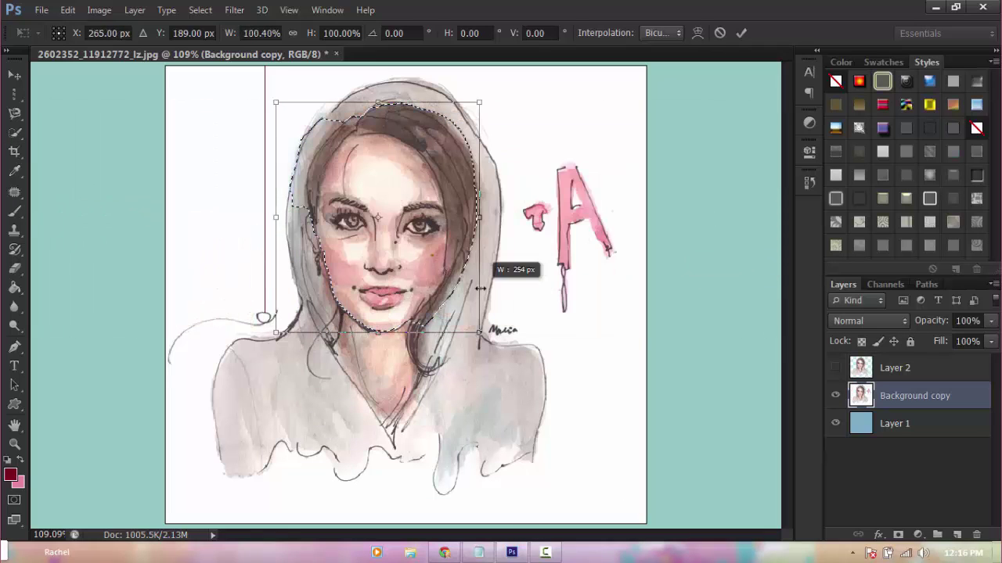
Step: Try Transform Selection, shrinking the outline to about 72% width and 80% height and moving it over the shoulder, and cancel
{"action": "right_click", "coordinate": [414, 242]}
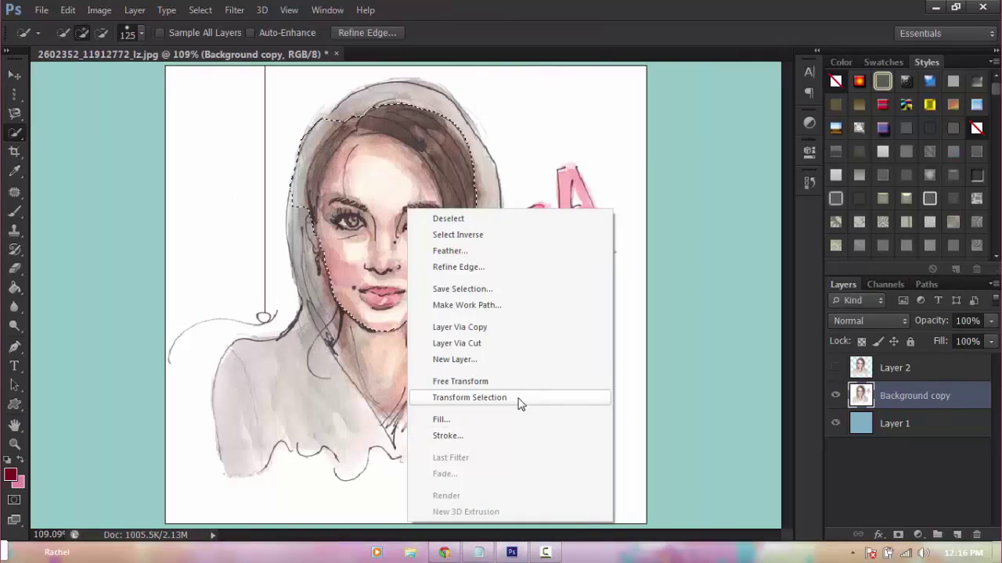
{"action": "left_click", "coordinate": [469, 398]}
{"action": "left_click_drag", "start_coordinate": [479, 103], "coordinate": [423, 146]}
{"action": "left_click_drag", "start_coordinate": [383, 227], "coordinate": [570, 335]}
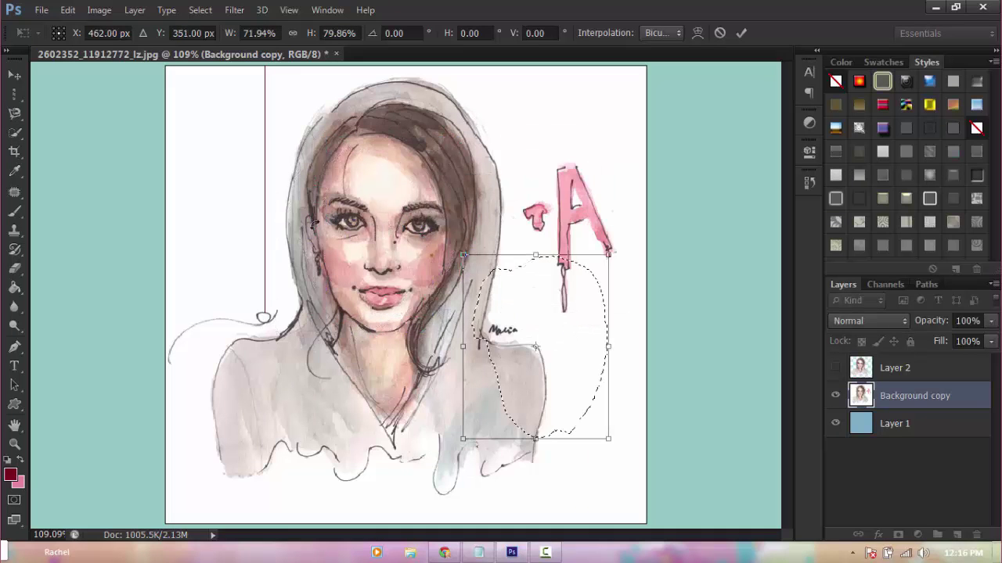
{"action": "left_click", "coordinate": [722, 33]}
Step: Delete the white background selected with the Magic Wand on Background copy, and undo the deletion
{"action": "right_click", "coordinate": [454, 230]}
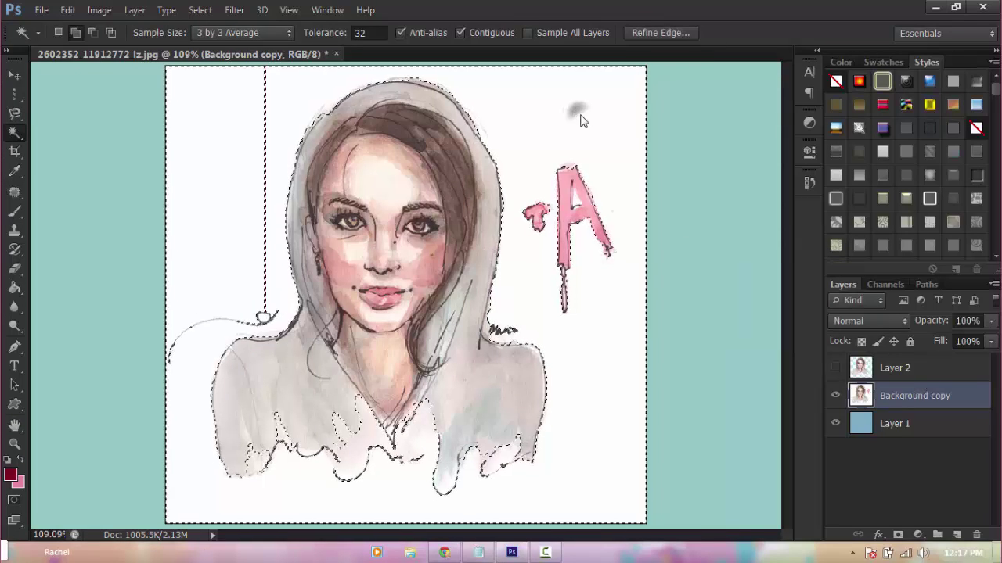
{"action": "key", "text": "Delete"}
{"action": "key", "text": "ctrl+z"}
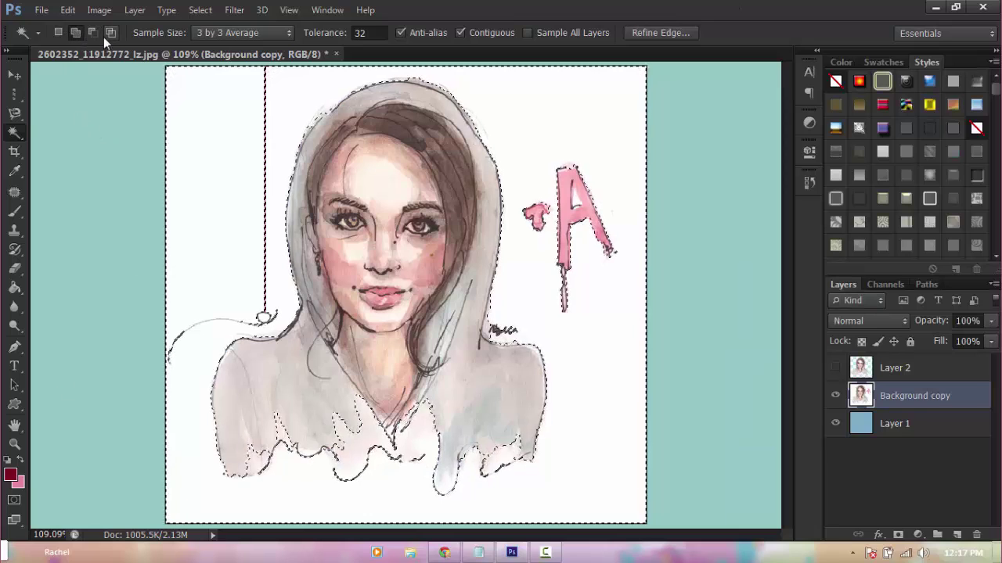
Step: Add the forehead to the Magic Wand selection, subtract it again, and set the selection mode to intersect
{"action": "left_click", "coordinate": [75, 32]}
{"action": "left_click", "coordinate": [363, 170]}
{"action": "left_click", "coordinate": [95, 32]}
{"action": "left_click", "coordinate": [375, 187]}
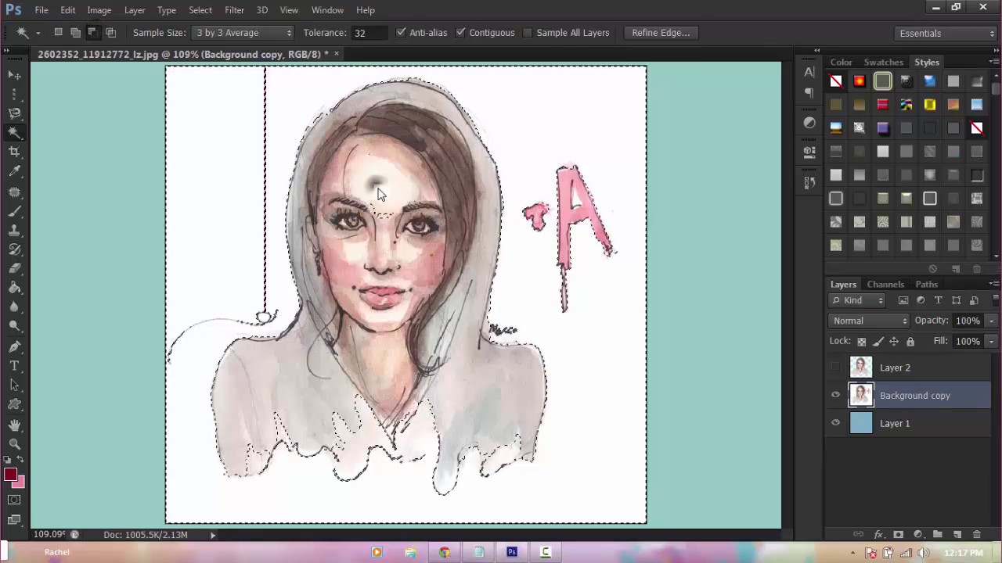
{"action": "left_click", "coordinate": [110, 32]}
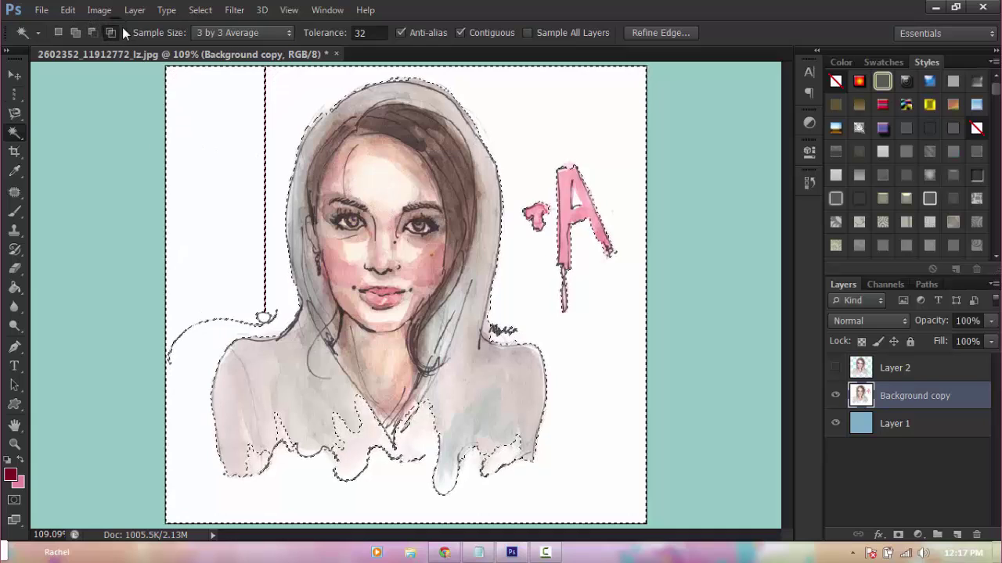
Step: Keep the 3 by 3 Average sample size, enter a Tolerance of 32, deselect, and select the hood with the Magic Wand
{"action": "left_click", "coordinate": [250, 32]}
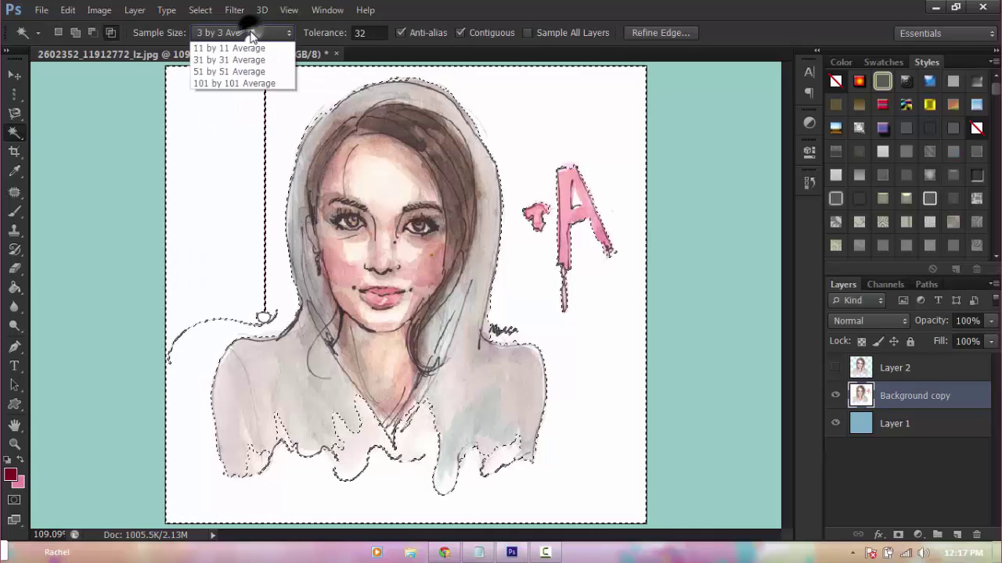
{"action": "left_click", "coordinate": [249, 34]}
{"action": "left_click", "coordinate": [369, 33]}
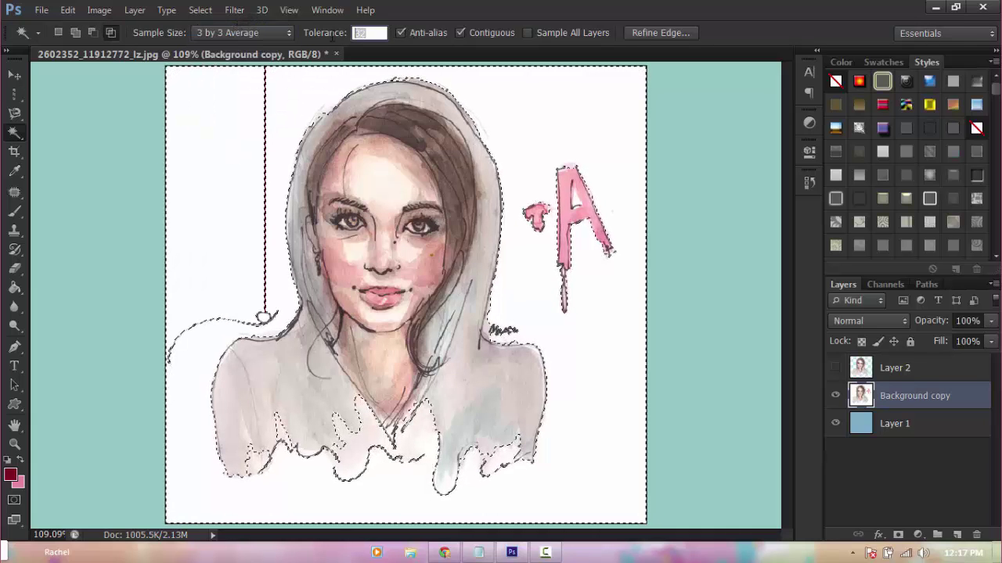
{"action": "left_click_drag", "start_coordinate": [363, 45], "coordinate": [391, 38]}
{"action": "type", "text": "32"}
{"action": "key", "text": "ctrl+d"}
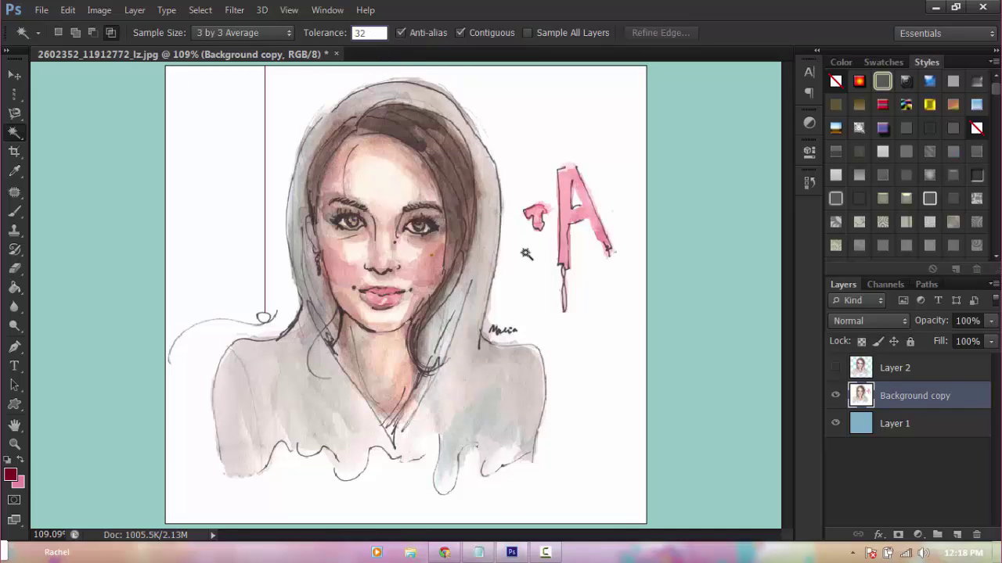
{"action": "left_click", "coordinate": [474, 312]}
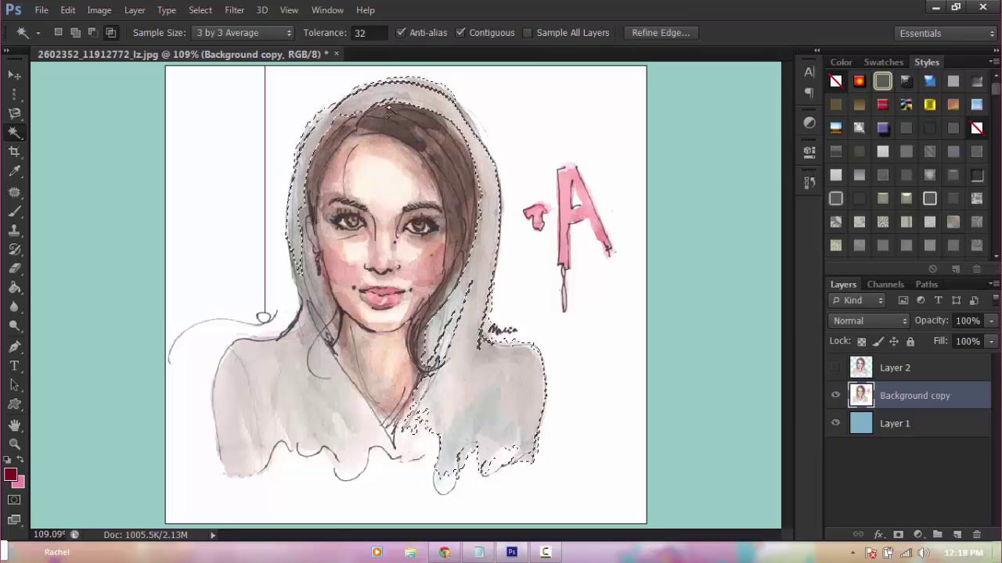
Step: Resample the hooded jacket with the Magic Wand at a Tolerance of 100, and again at a Tolerance of 10
{"action": "double_click", "coordinate": [361, 32]}
{"action": "type", "text": "100"}
{"action": "left_click", "coordinate": [503, 380]}
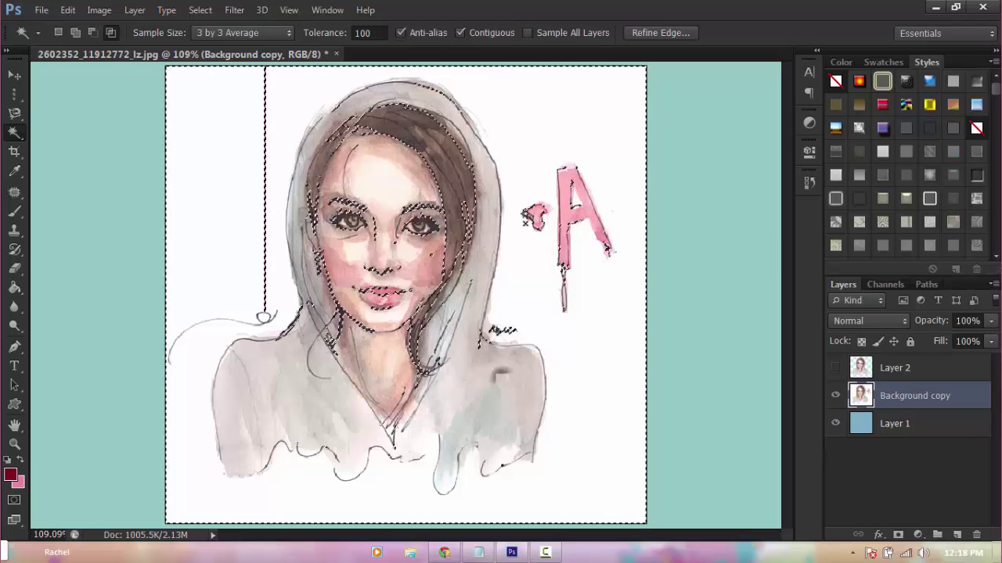
{"action": "key", "text": "Return"}
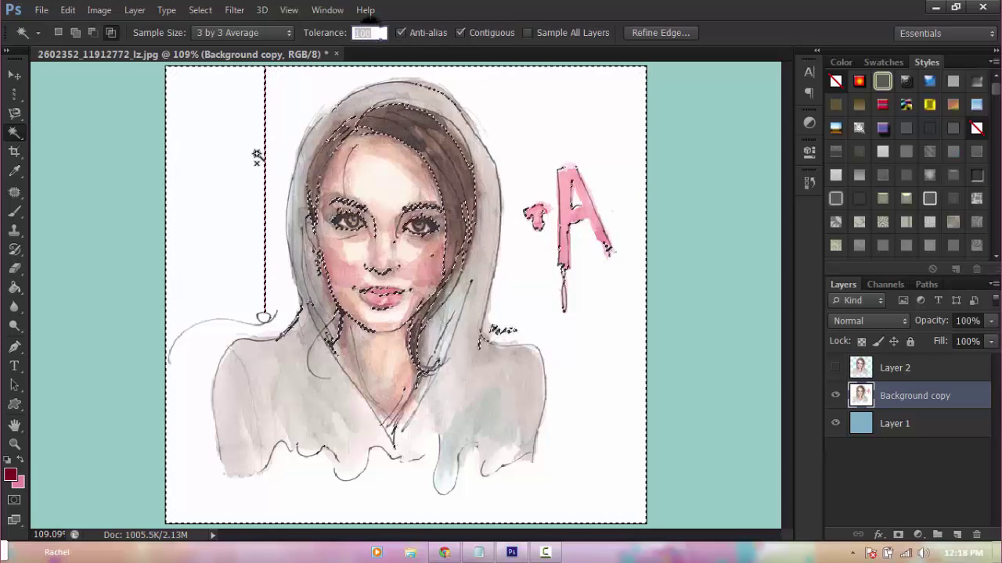
{"action": "type", "text": "10"}
{"action": "left_click", "coordinate": [481, 222]}
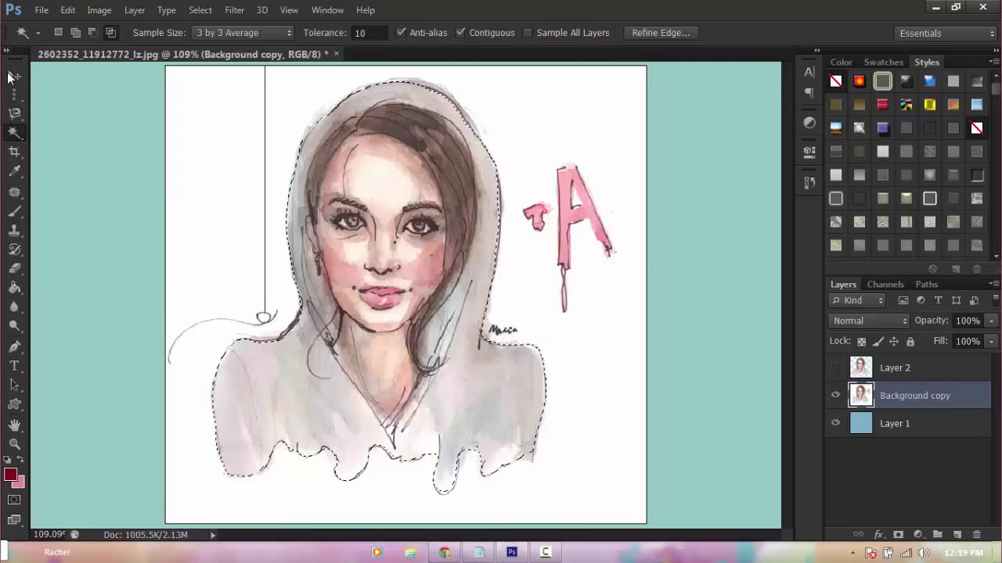
Step: Convert the figure's selection into a work path with a 2.0 pixel tolerance and inspect its edge along the hood up close
{"action": "right_click", "coordinate": [386, 147]}
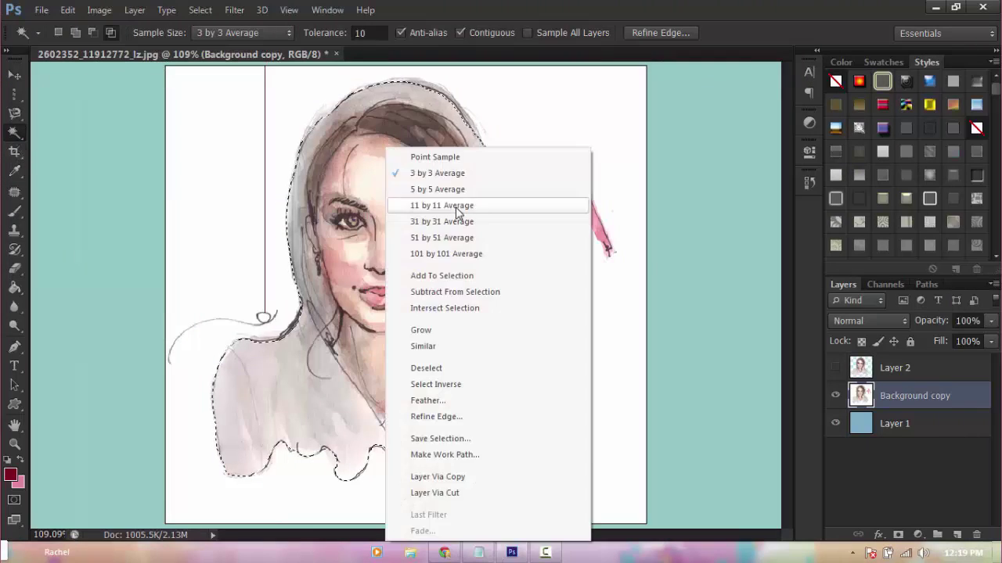
{"action": "left_click", "coordinate": [444, 454]}
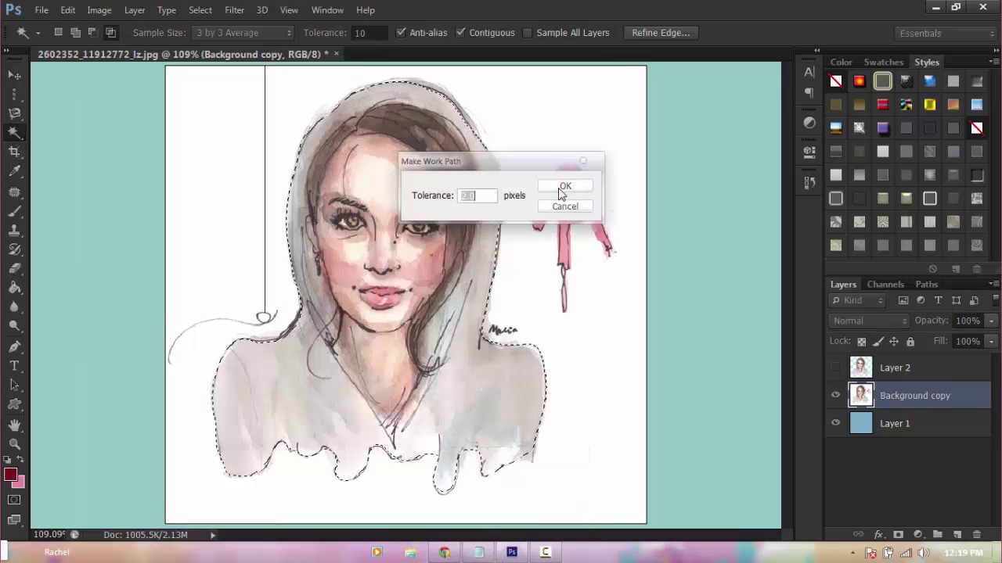
{"action": "left_click", "coordinate": [562, 191]}
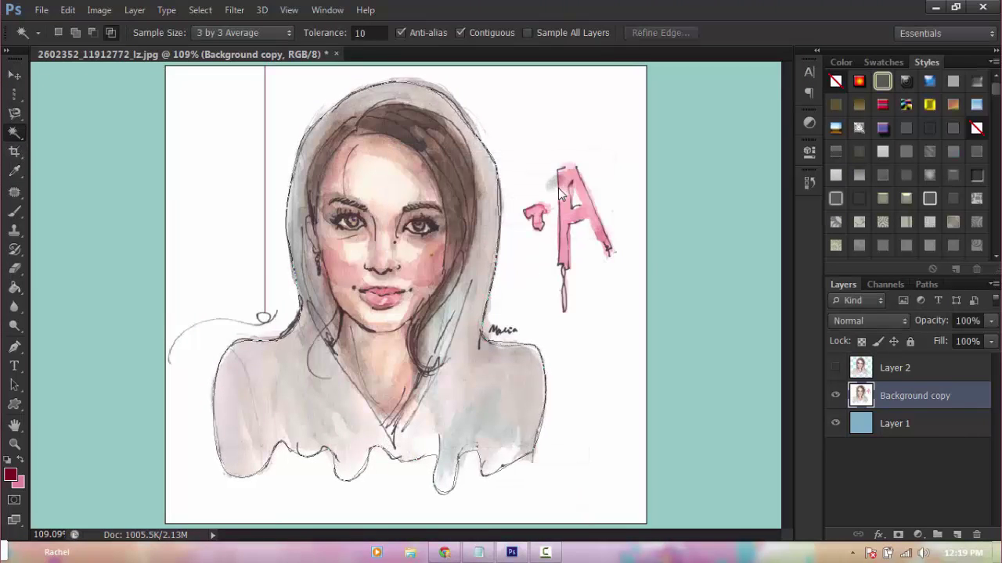
{"action": "left_click", "coordinate": [14, 445]}
{"action": "left_click", "coordinate": [285, 249]}
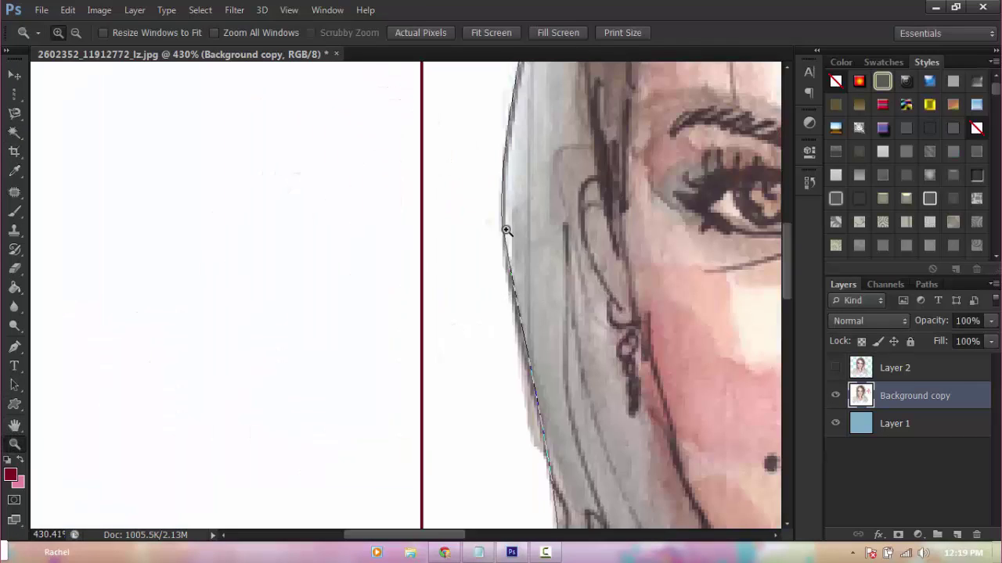
{"action": "scroll", "coordinate": [515, 256], "scroll_direction": "up", "scroll_amount": 5}
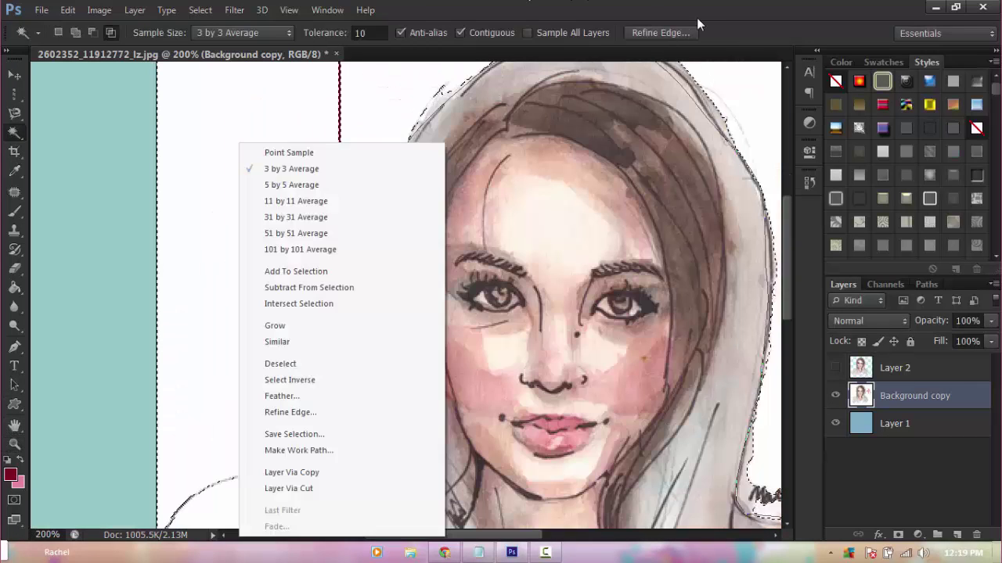
Step: Clear the remaining selection and choose the Convert Point tool from the pen tools
{"action": "key", "text": "Escape"}
{"action": "key", "text": "ctrl+d"}
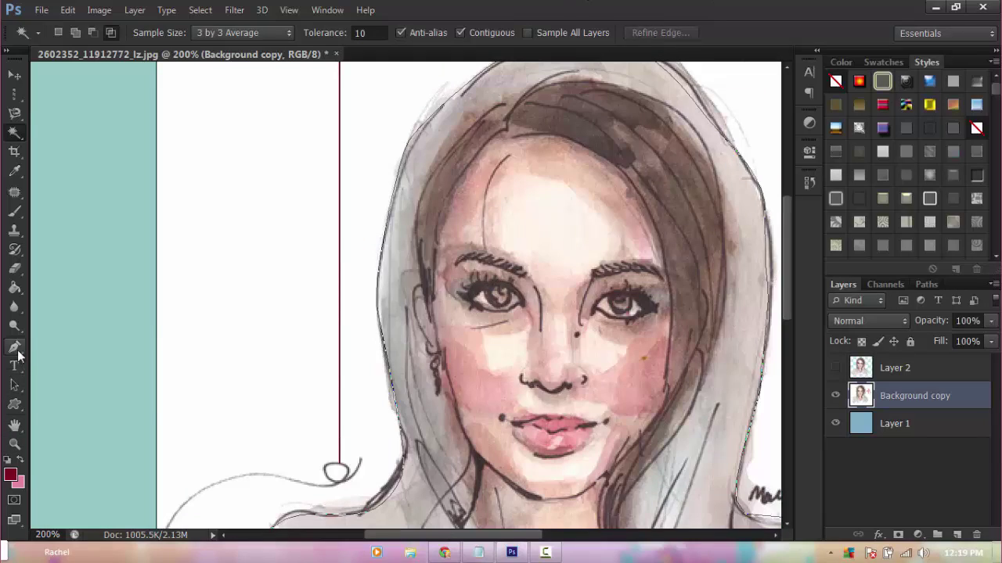
{"action": "left_click", "coordinate": [14, 347]}
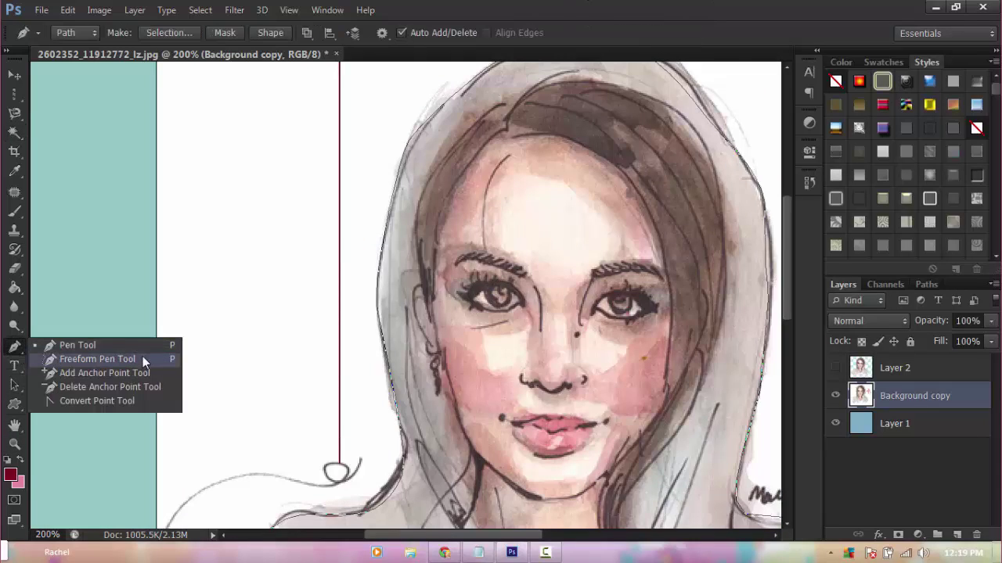
{"action": "left_click", "coordinate": [138, 403]}
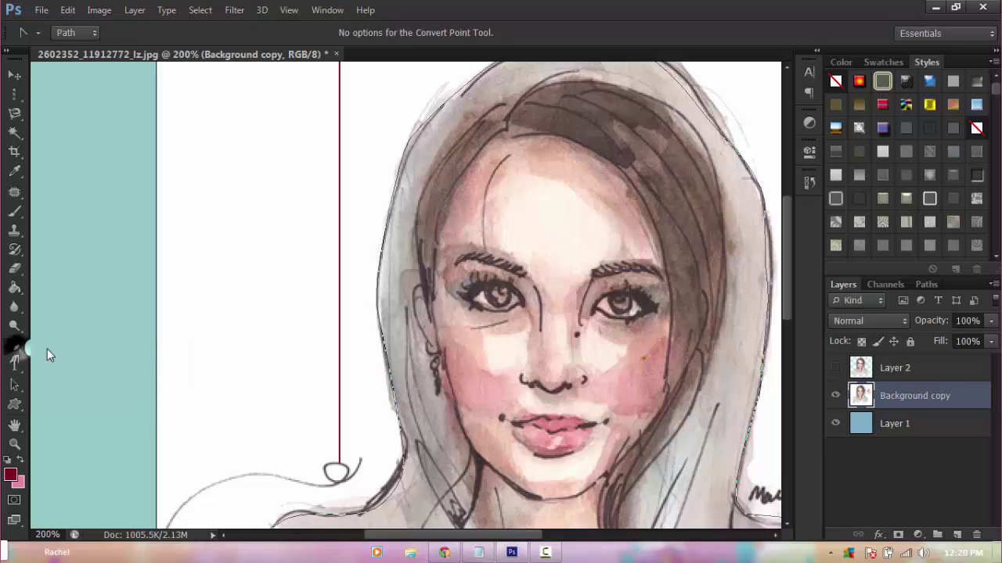
Step: Place several Pen tool anchor points around the blank white area beside the portrait
{"action": "key", "text": "p"}
{"action": "left_click", "coordinate": [279, 207]}
{"action": "left_click", "coordinate": [307, 259]}
{"action": "left_click", "coordinate": [297, 317]}
{"action": "left_click", "coordinate": [258, 347]}
{"action": "left_click", "coordinate": [227, 325]}
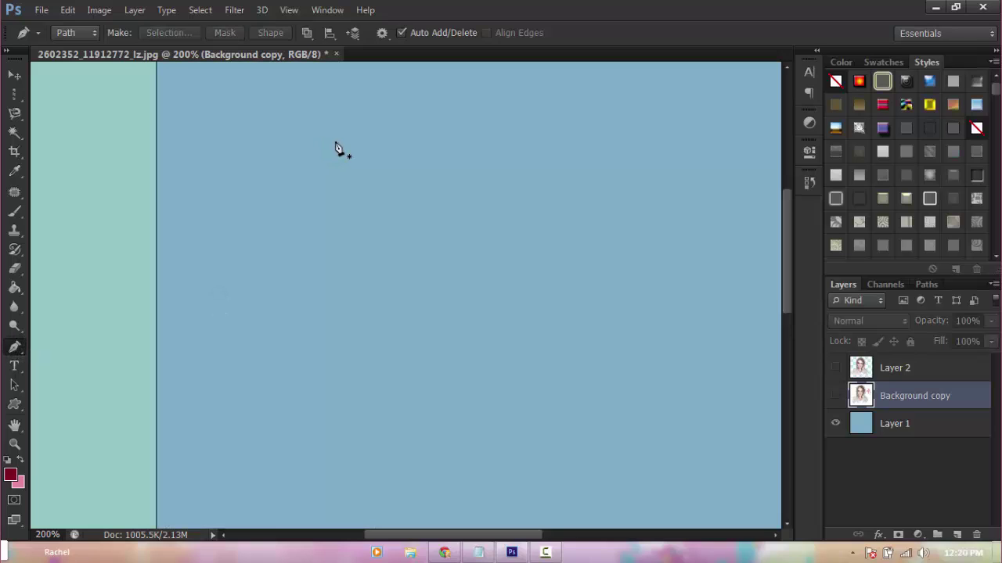
Step: Draw a closed triangular path over the blue background with the Pen tool
{"action": "left_click", "coordinate": [323, 121]}
{"action": "left_click", "coordinate": [687, 319]}
{"action": "left_click", "coordinate": [415, 360]}
{"action": "left_click", "coordinate": [323, 121]}
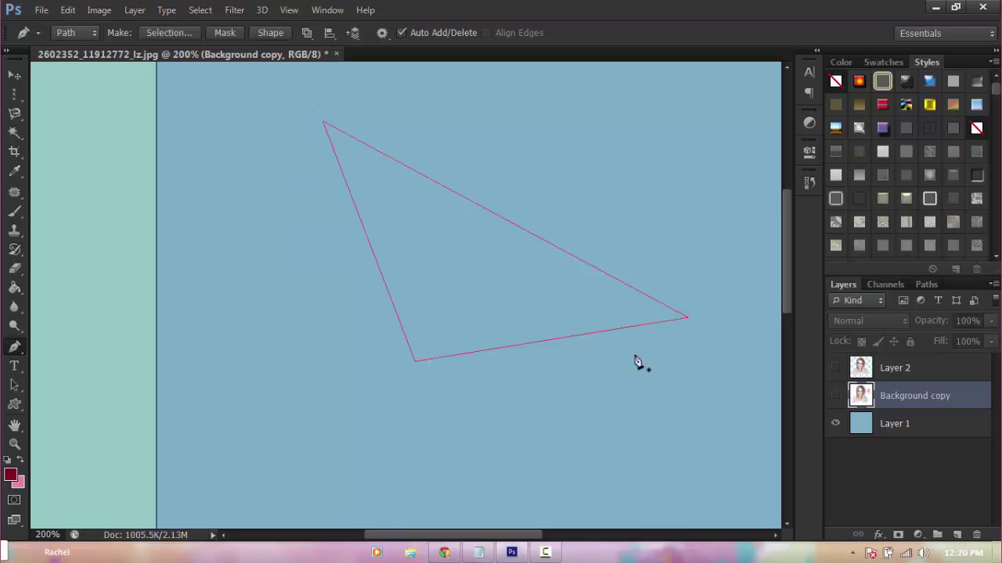
Step: Make a new anti-aliased selection from the triangular path
{"action": "right_click", "coordinate": [522, 287]}
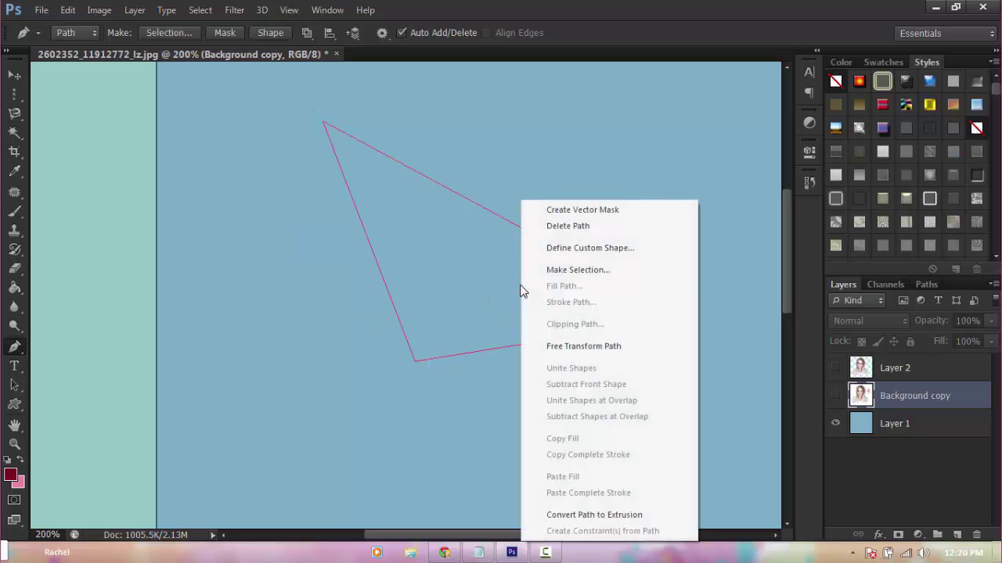
{"action": "left_click", "coordinate": [607, 274]}
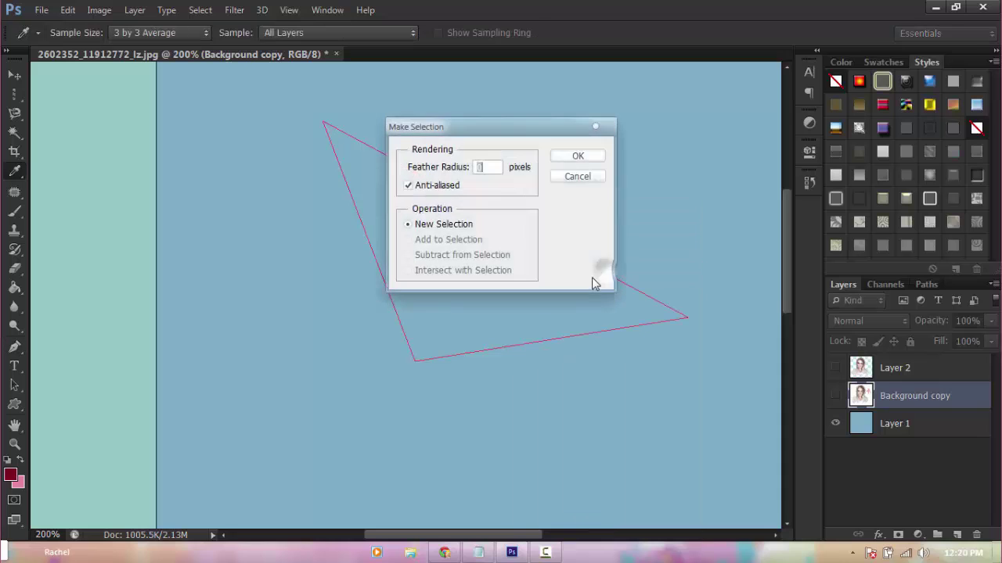
{"action": "left_click", "coordinate": [578, 157]}
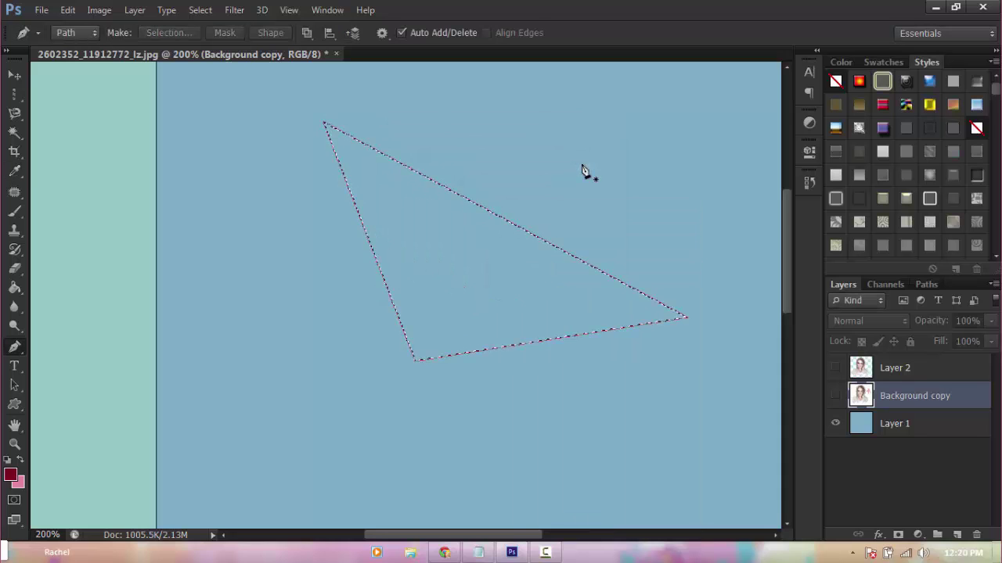
{"action": "right_click", "coordinate": [504, 292]}
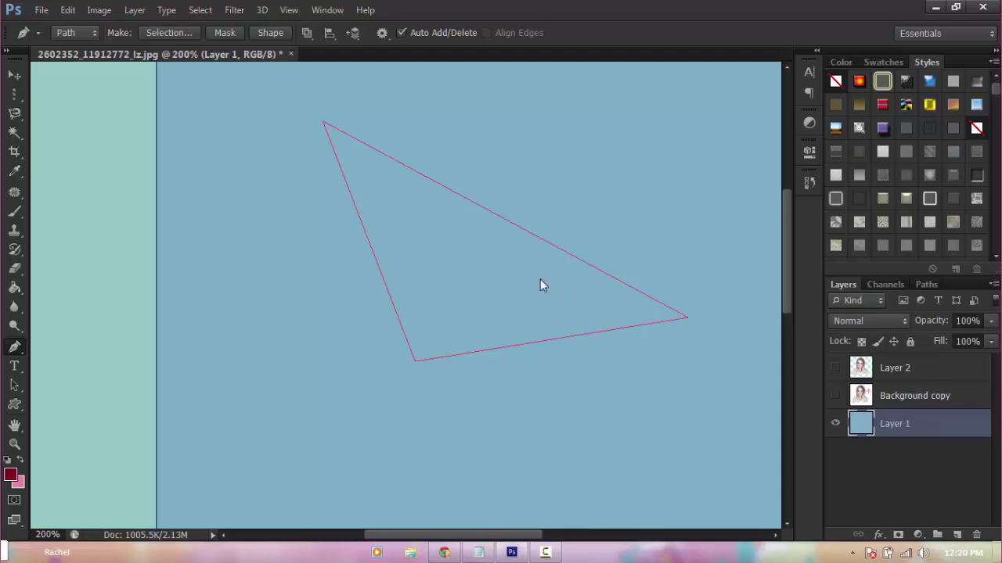
Step: Fill the triangular path on Layer 1 with white in Normal mode at 100% opacity
{"action": "right_click", "coordinate": [540, 279]}
{"action": "left_click", "coordinate": [570, 287]}
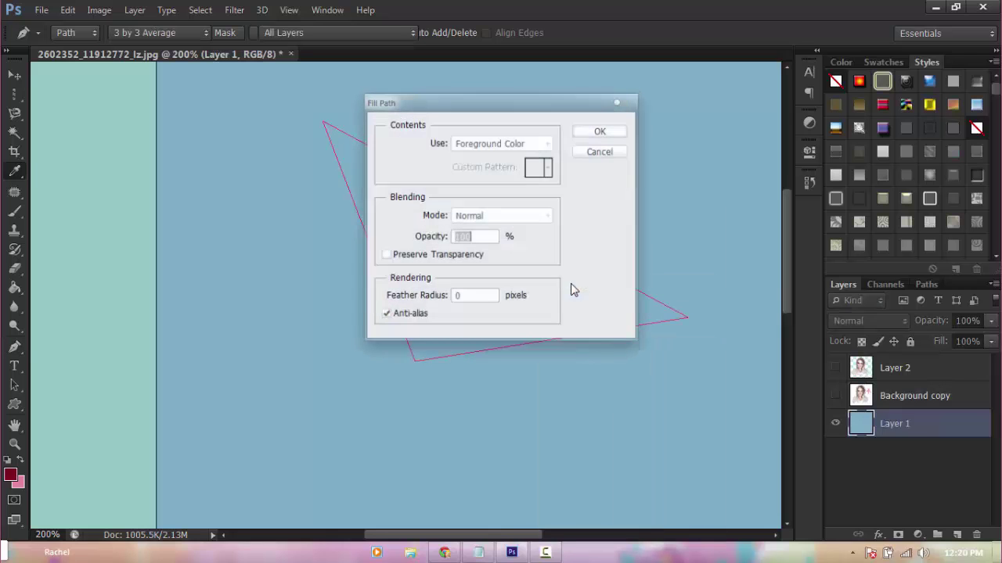
{"action": "left_click", "coordinate": [505, 144]}
{"action": "left_click", "coordinate": [468, 268]}
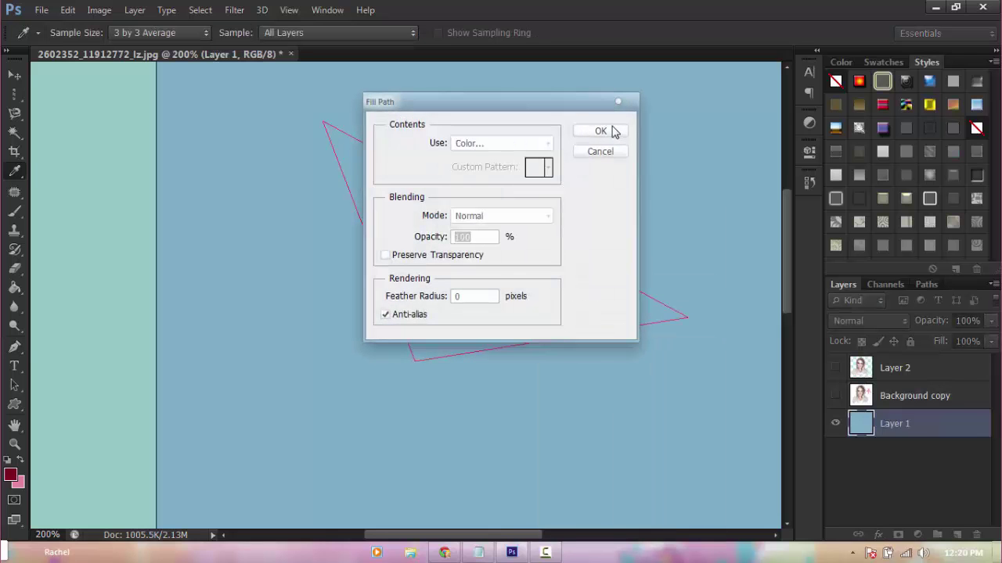
{"action": "left_click", "coordinate": [600, 131]}
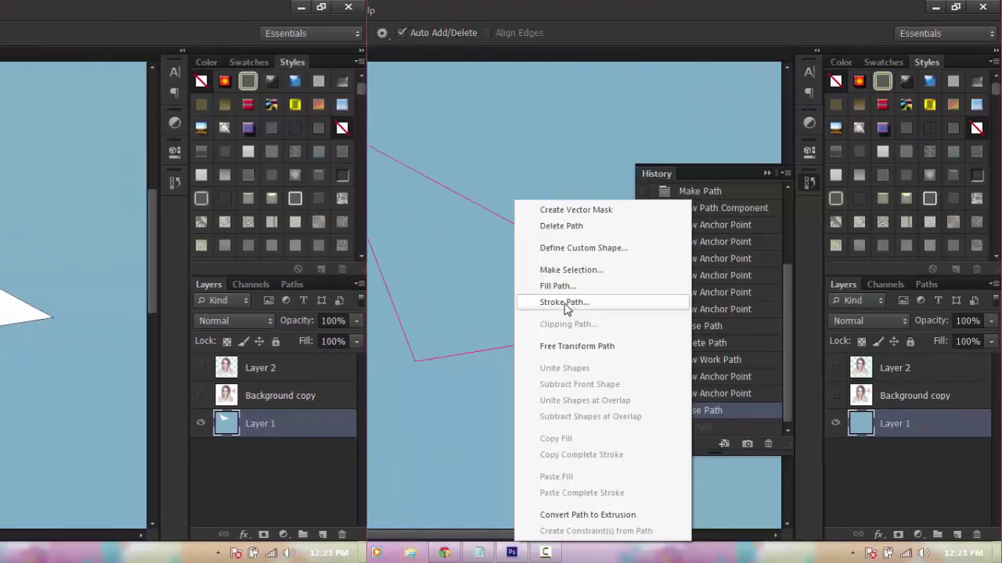
Step: Stroke the triangular path on Layer 1 using the Brush with Simulate Pressure enabled
{"action": "left_click", "coordinate": [564, 302]}
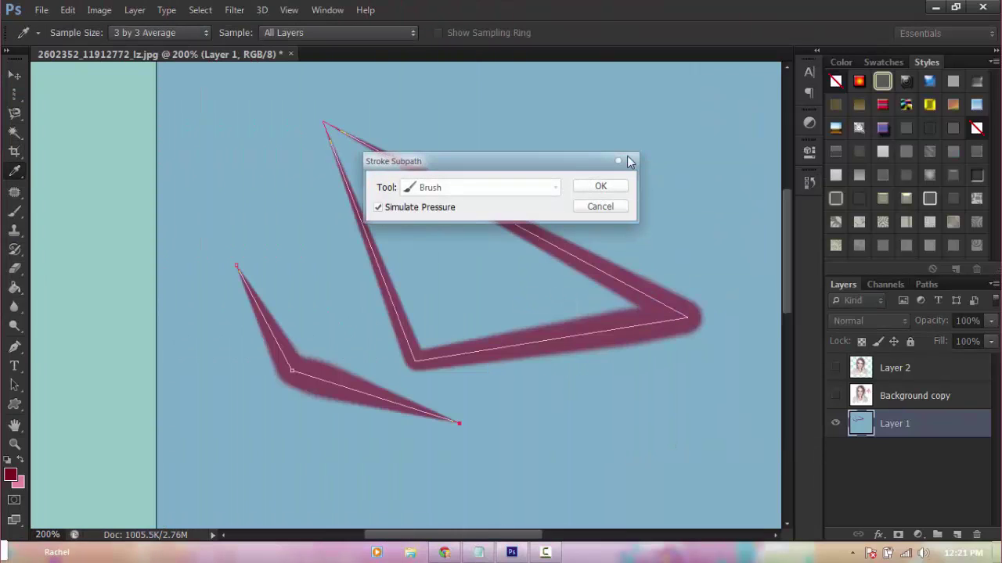
{"action": "left_click", "coordinate": [620, 159]}
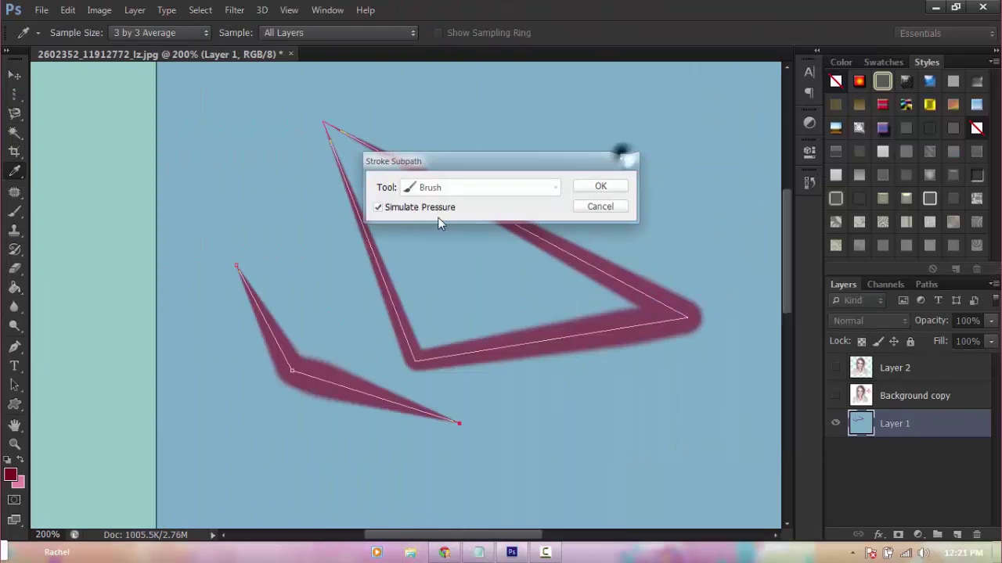
{"action": "key", "text": "p"}
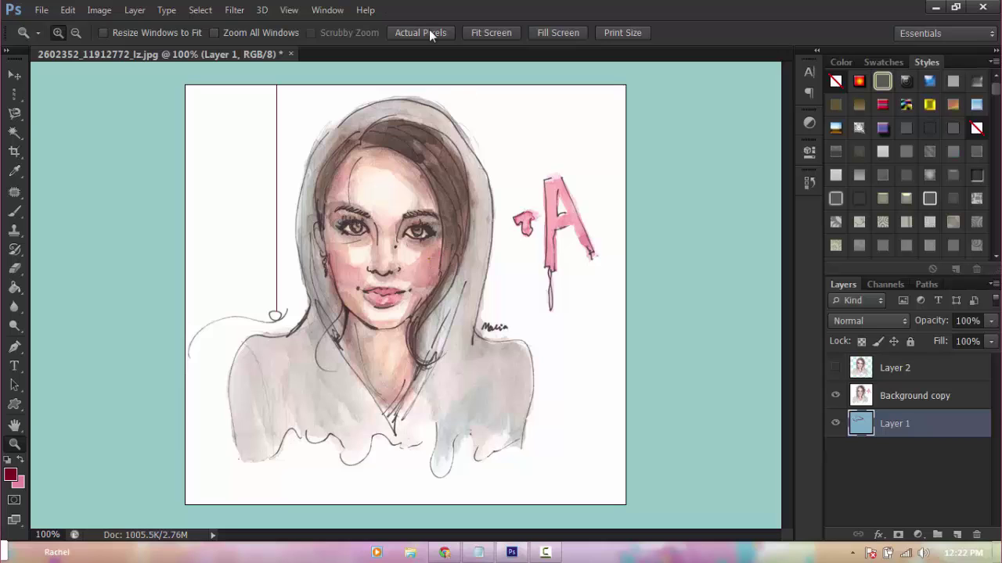
Step: Show the available lasso tool variants
{"action": "left_click", "coordinate": [14, 116]}
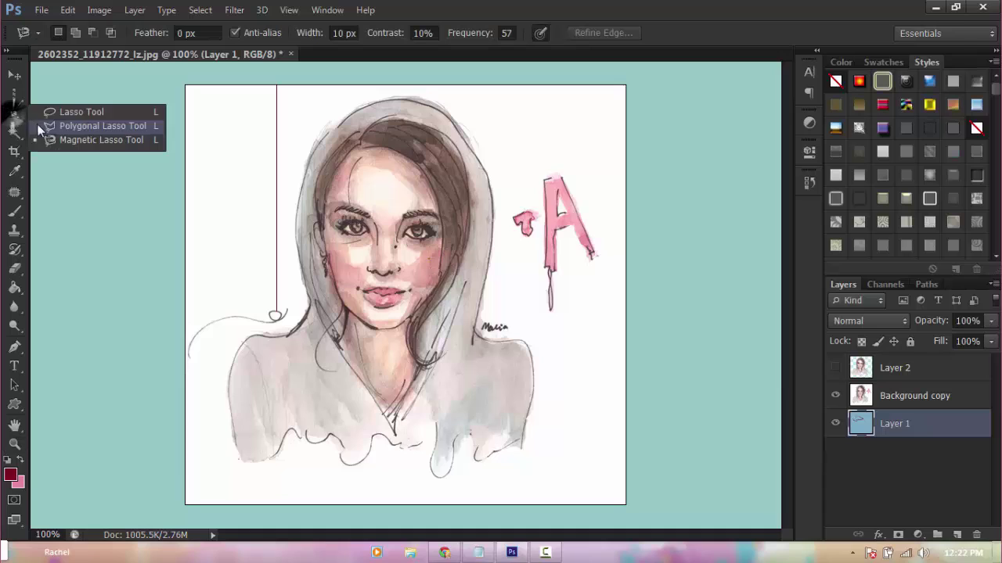